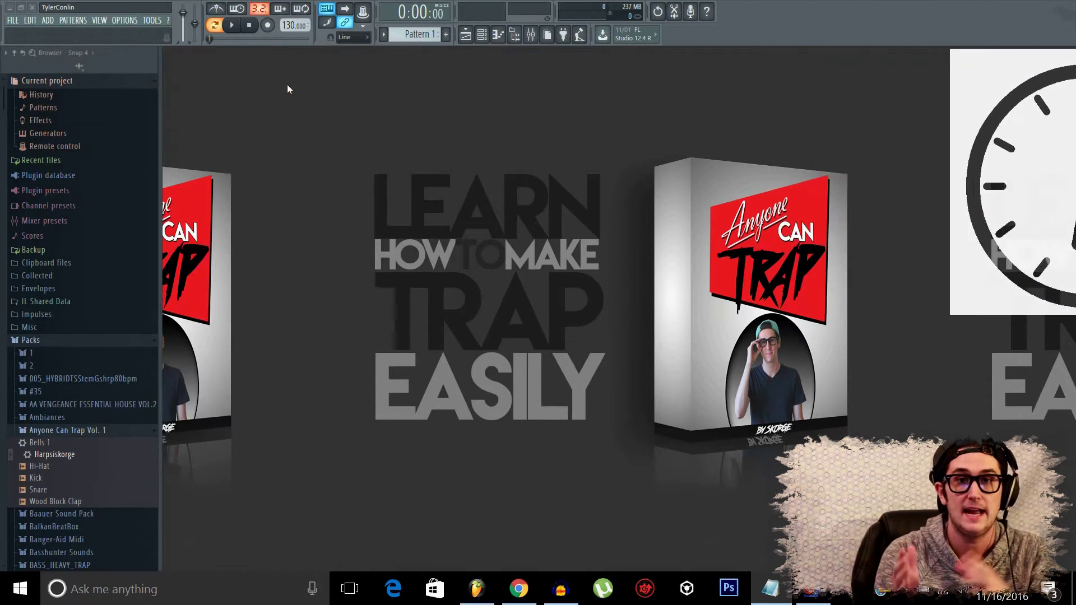
# Lower the project tempo to 117 BPM, and return it to the preset value of 130 BPM.
pyautogui.scroll(13, 291, 33)
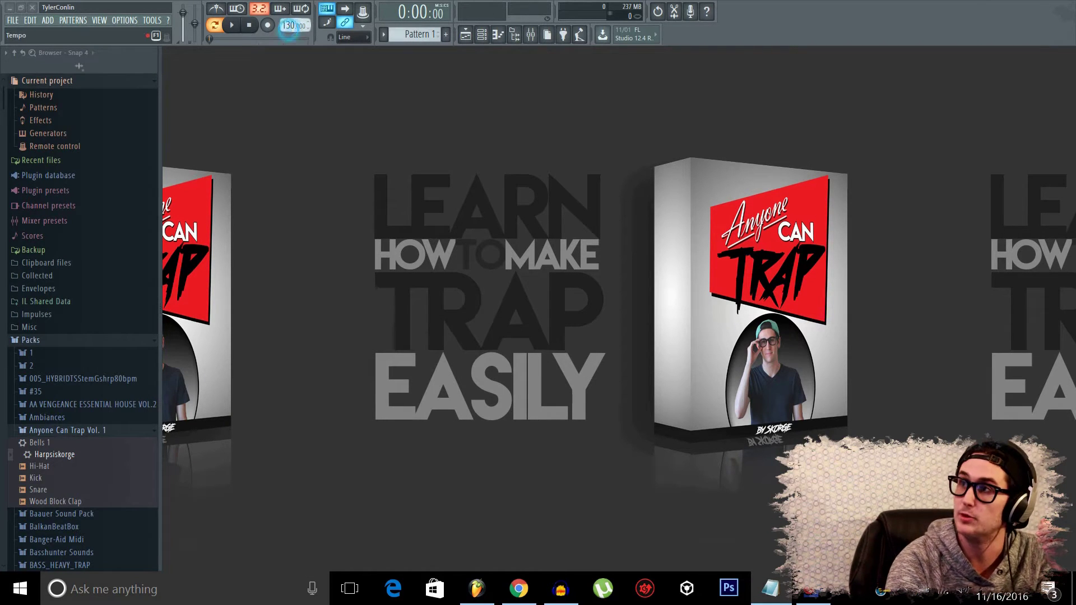
pyautogui.scroll(-20, 291, 34)
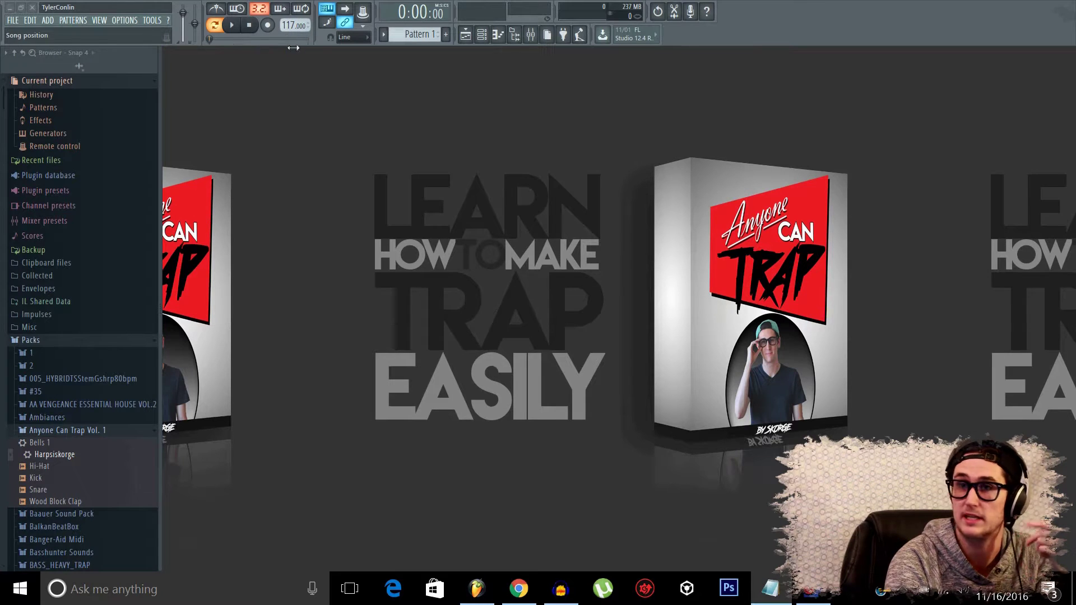
pyautogui.rightClick(298, 34)
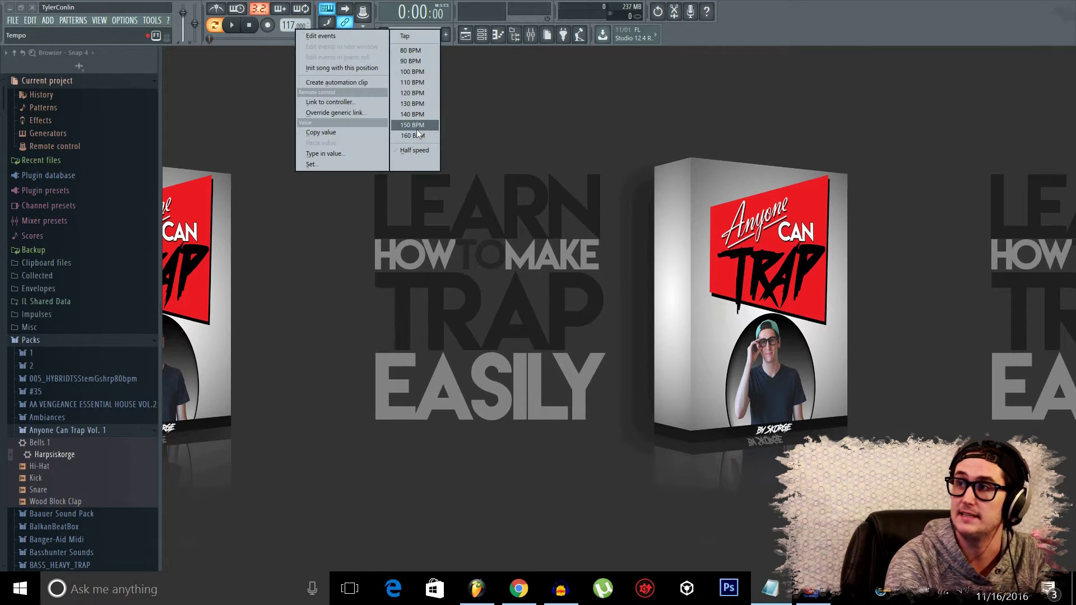
pyautogui.click(413, 104)
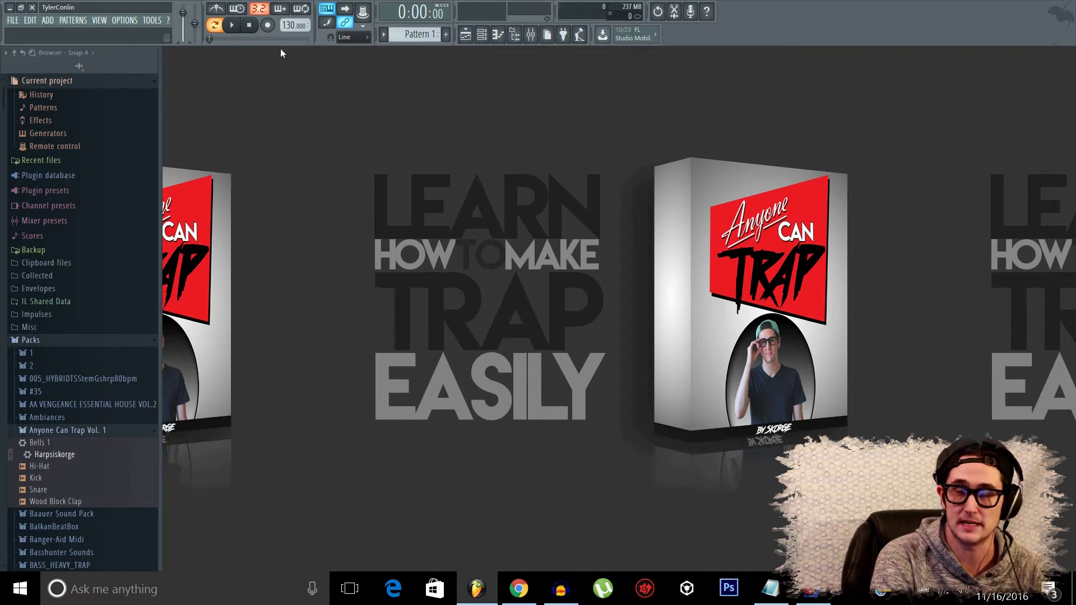
# Set the project tempo to the preset value of 150 BPM.
pyautogui.rightClick(291, 27)
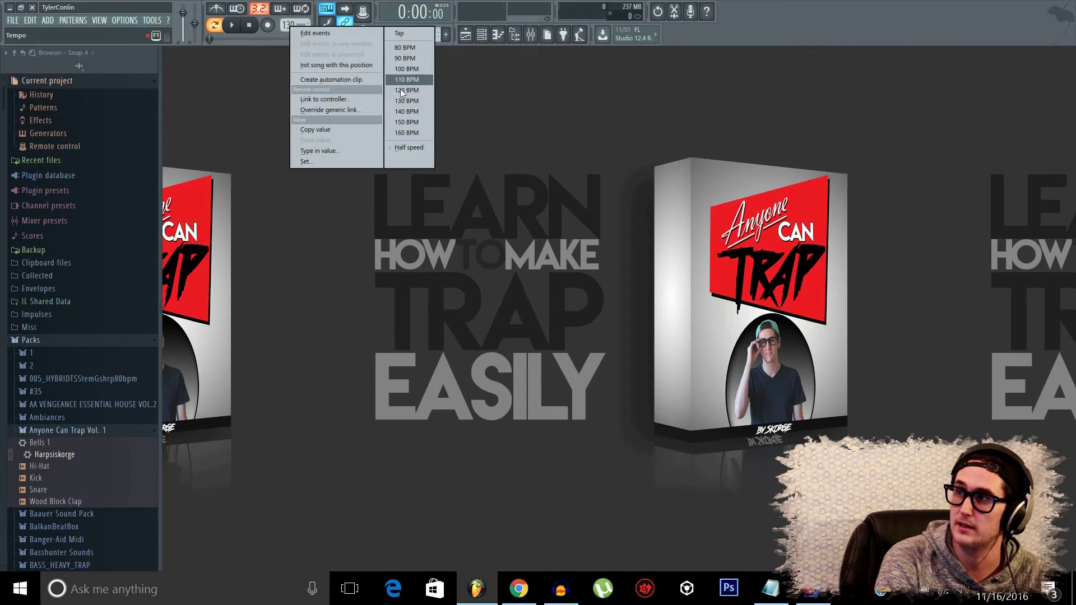
pyautogui.click(403, 122)
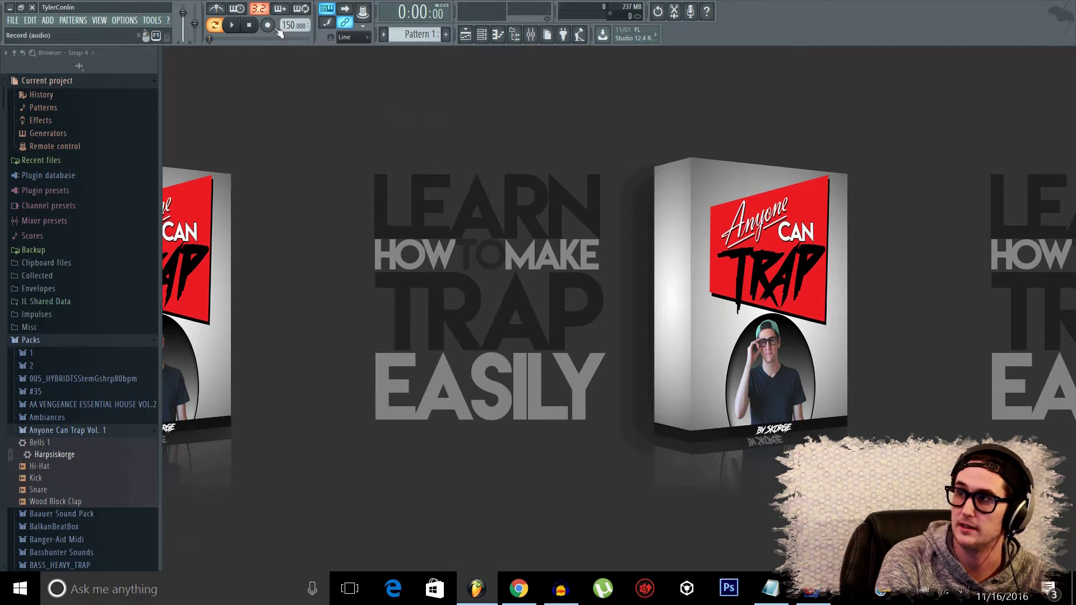
pyautogui.moveTo(278, 30)
pyautogui.mouseDown()
pyautogui.moveTo(279, 41)
pyautogui.moveTo(294, 23)
pyautogui.mouseUp()
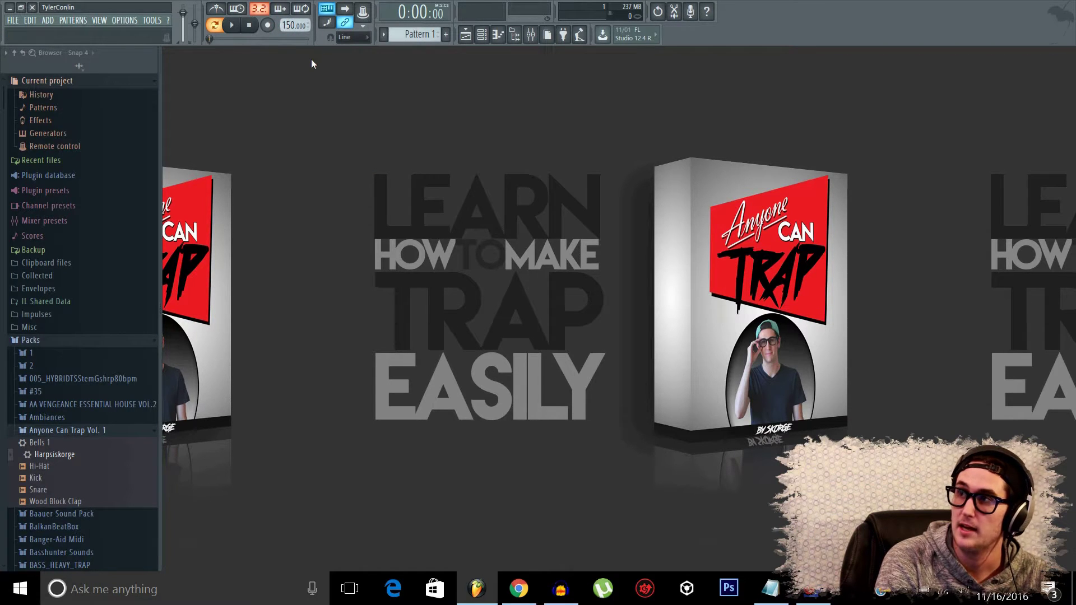
pyautogui.rightClick(286, 26)
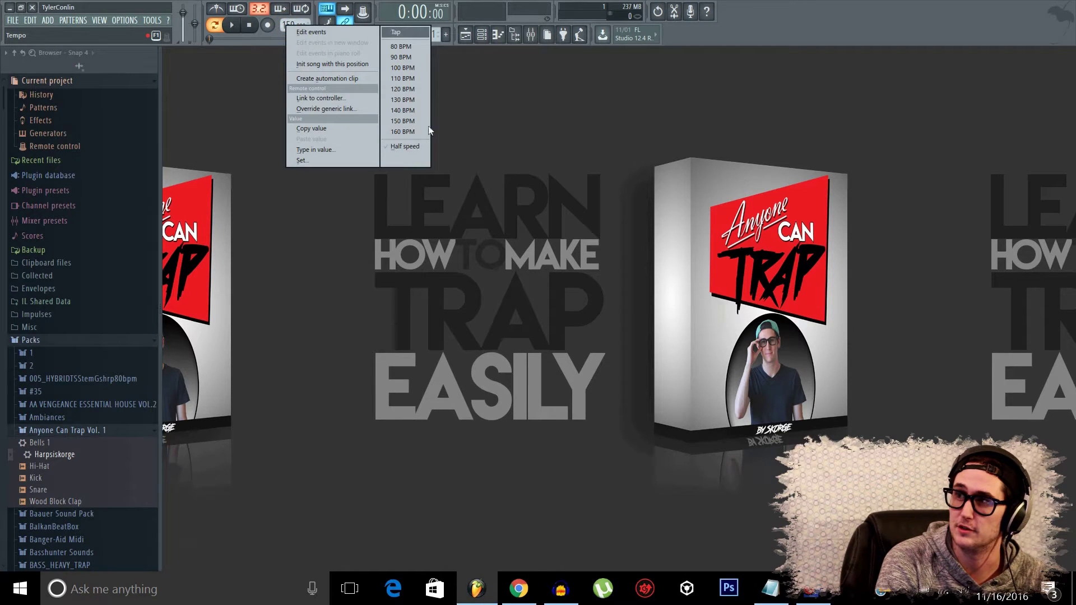
pyautogui.click(222, 70)
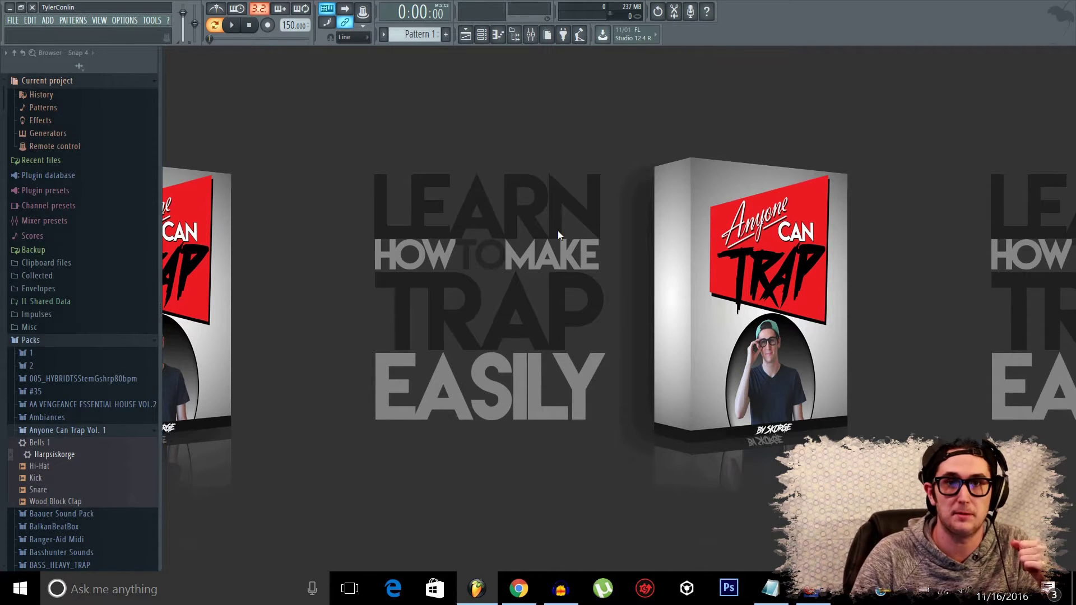
# Open the channel rack, fill the Kick channel on every 4 steps, and play the pattern briefly.
pyautogui.click(482, 35)
pyautogui.rightClick(438, 161)
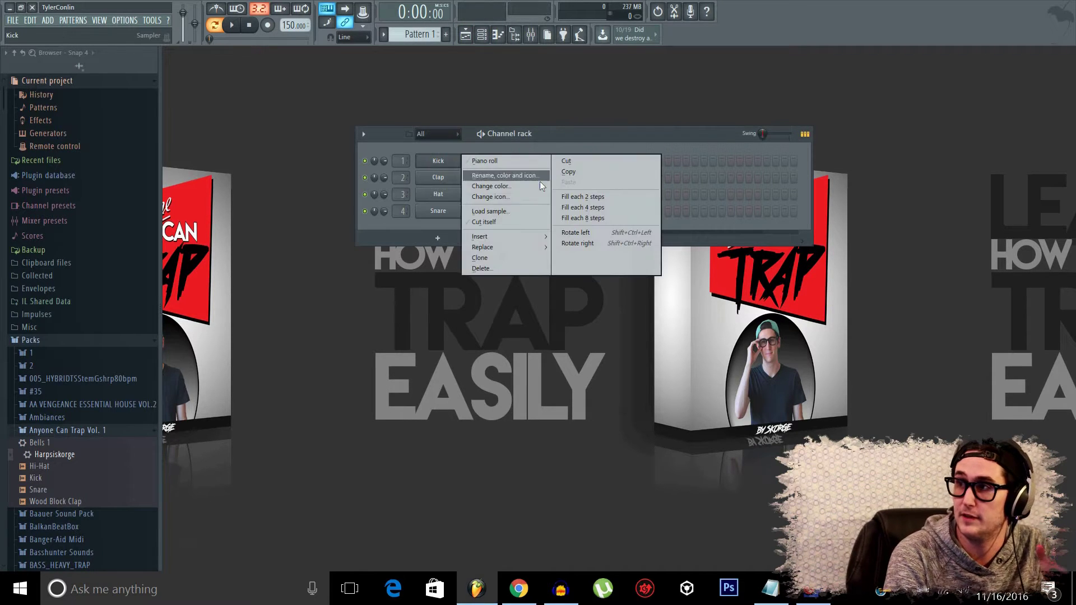
pyautogui.click(591, 211)
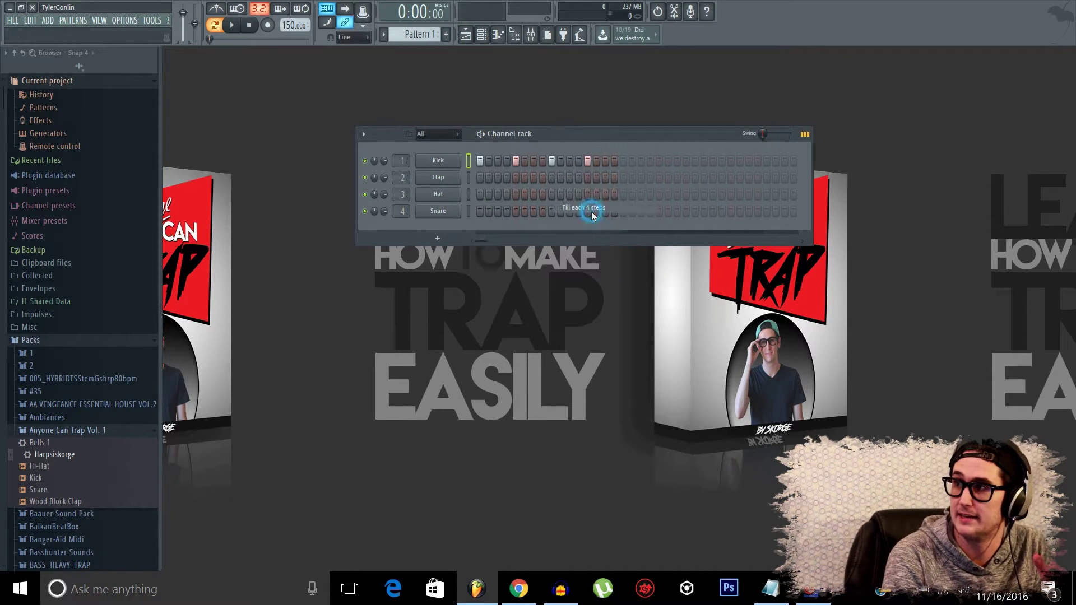
pyautogui.click(235, 28)
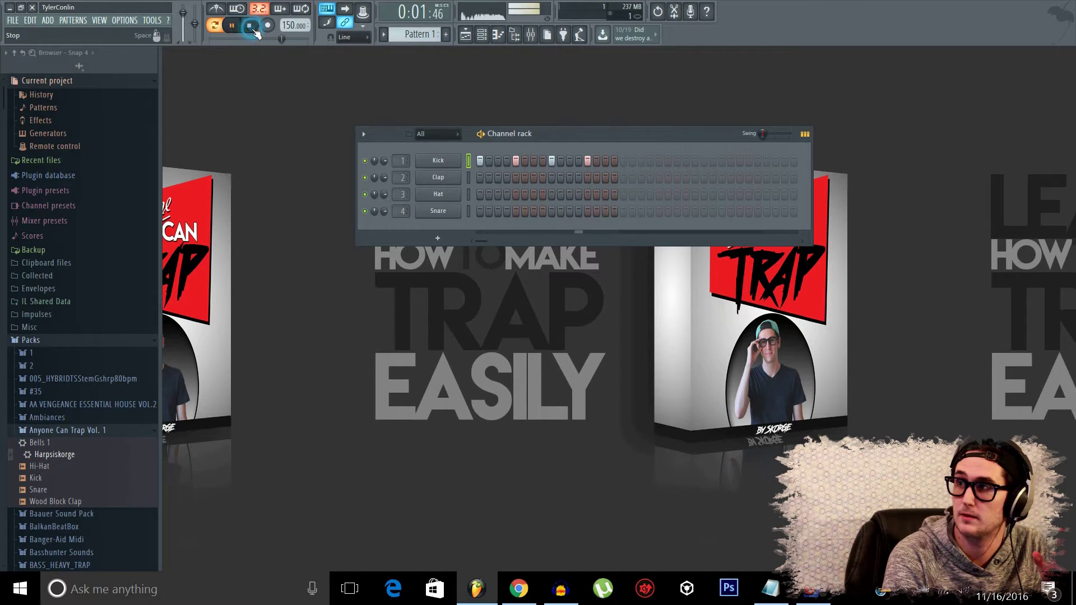
pyautogui.click(250, 25)
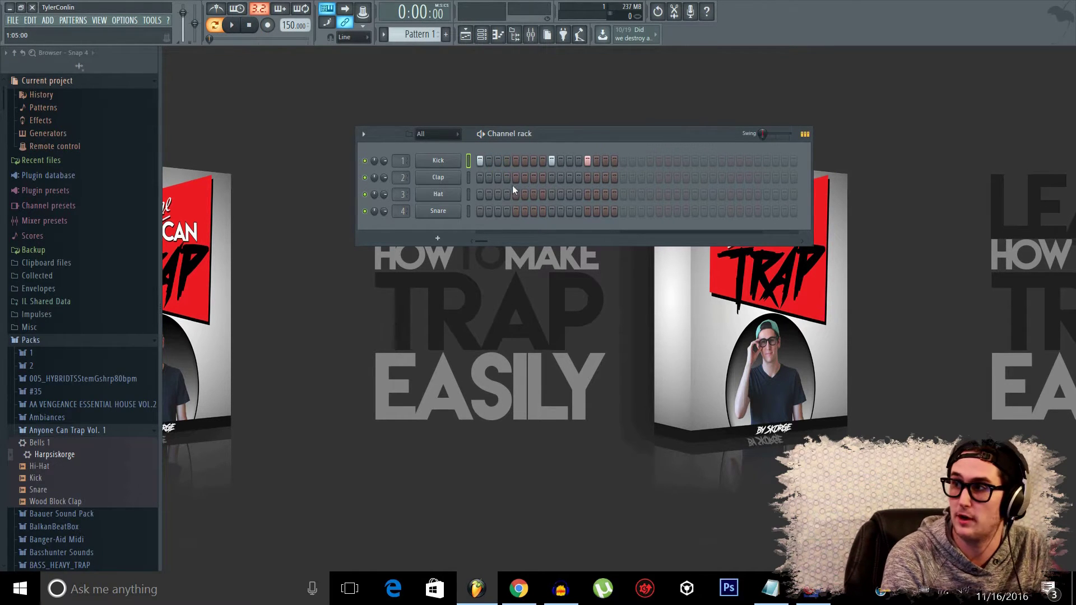
# Replace the kick hits on steps 5 and 13 with snare hits, and play the pattern.
pyautogui.click(515, 212)
pyautogui.click(588, 161)
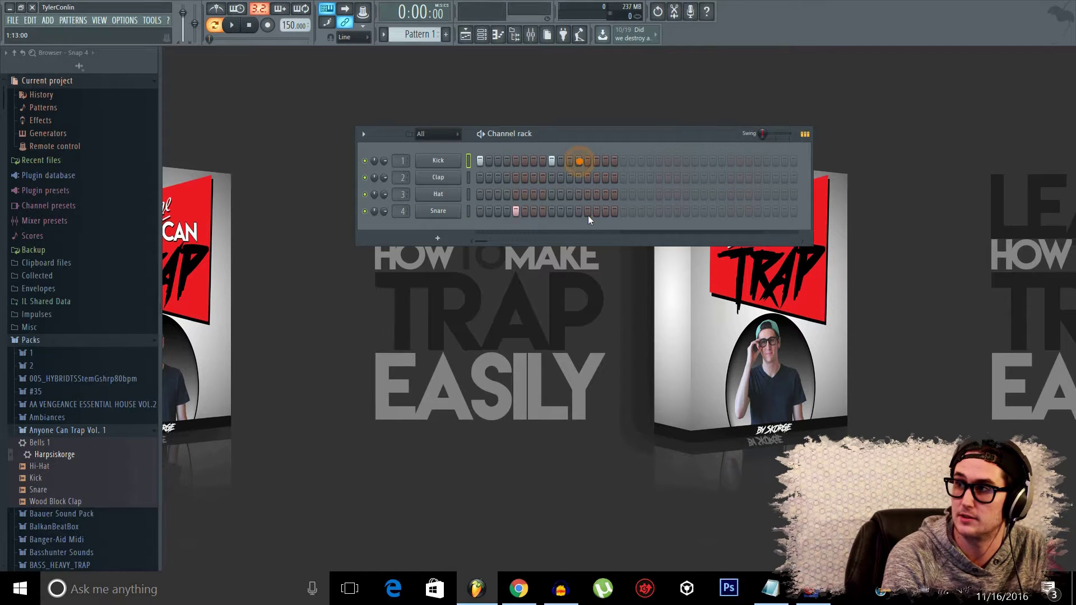
pyautogui.click(587, 211)
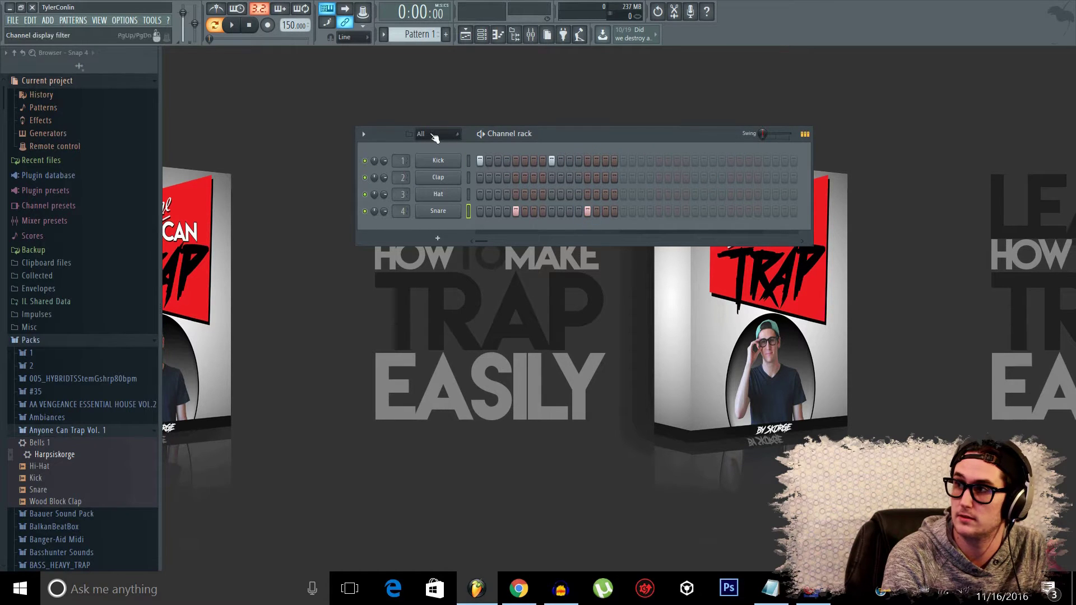
pyautogui.click(231, 25)
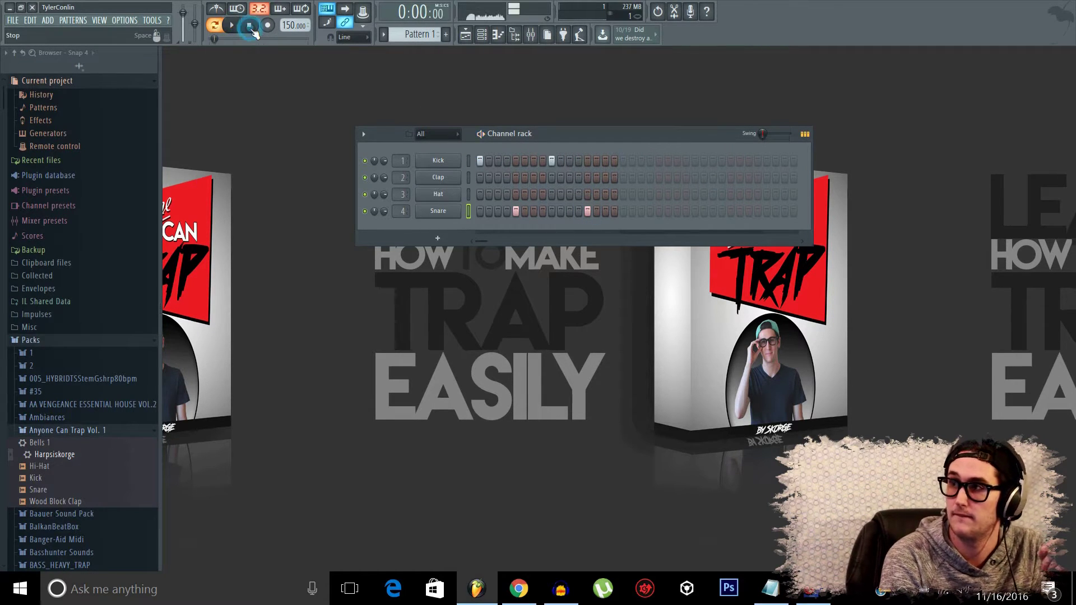
pyautogui.click(250, 26)
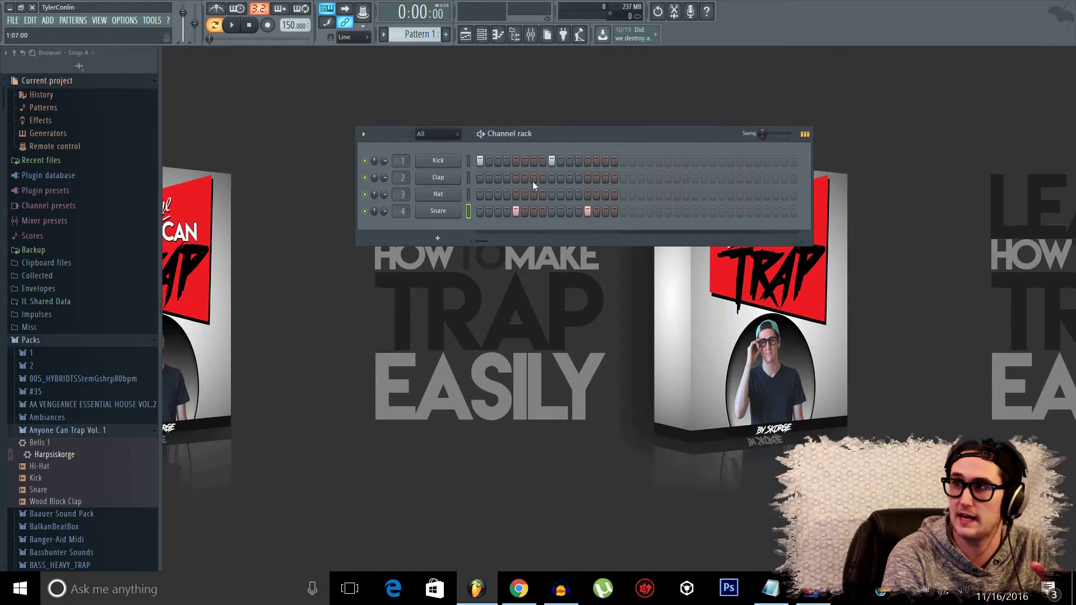
# Change the beat to half-time, with a kick only on step 1 and a snare only on step 9, and play it.
pyautogui.click(516, 211)
pyautogui.click(551, 161)
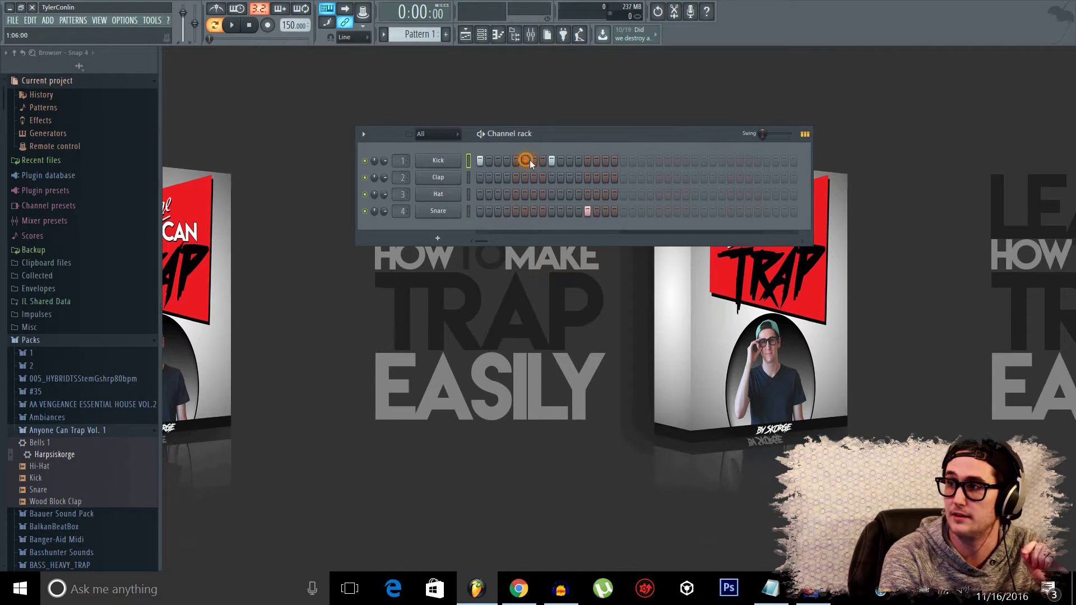
pyautogui.click(552, 211)
pyautogui.click(588, 212)
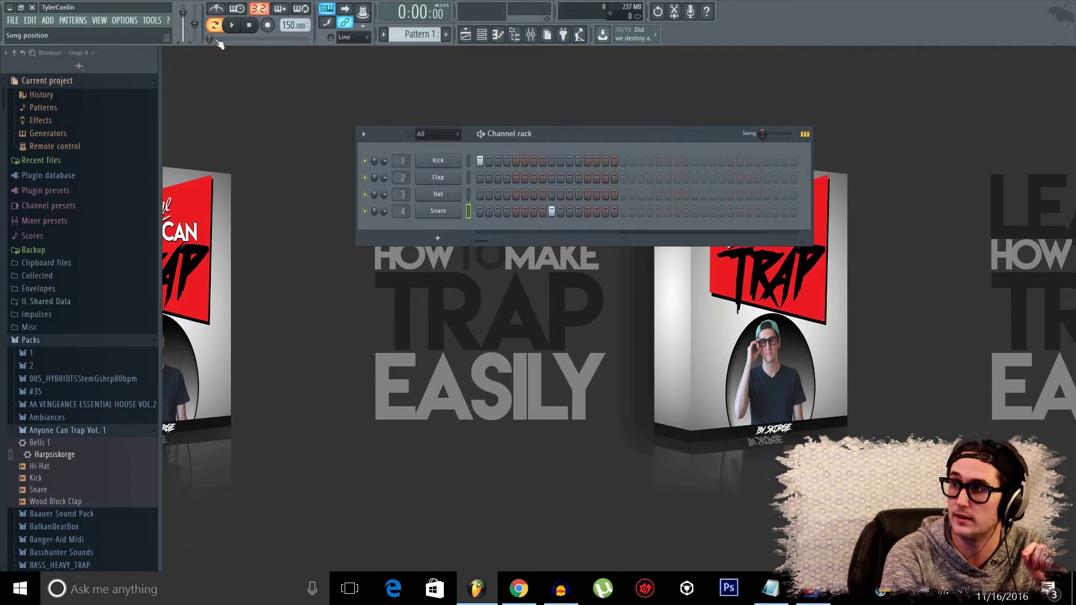
pyautogui.click(231, 25)
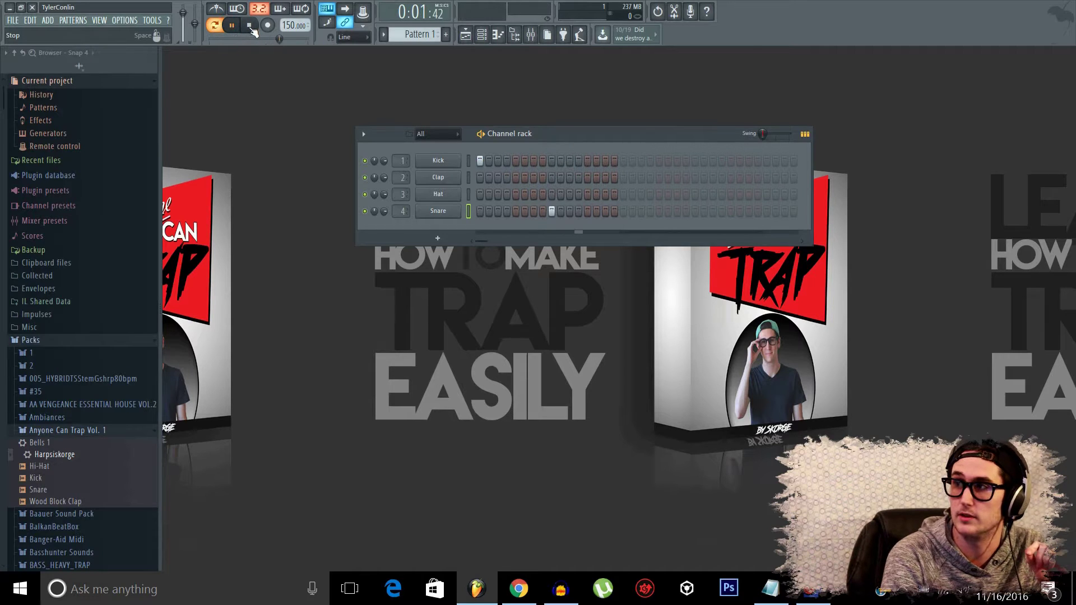
pyautogui.click(252, 26)
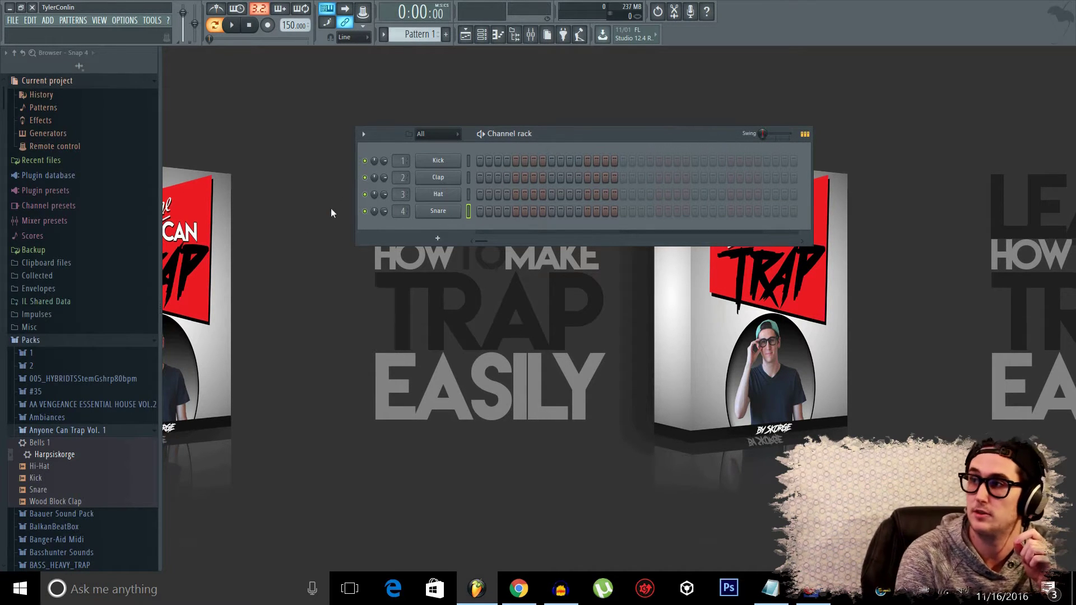
# Insert an FL Keys instrument above the Kick channel, and place its window below the channel rack.
pyautogui.click(470, 199)
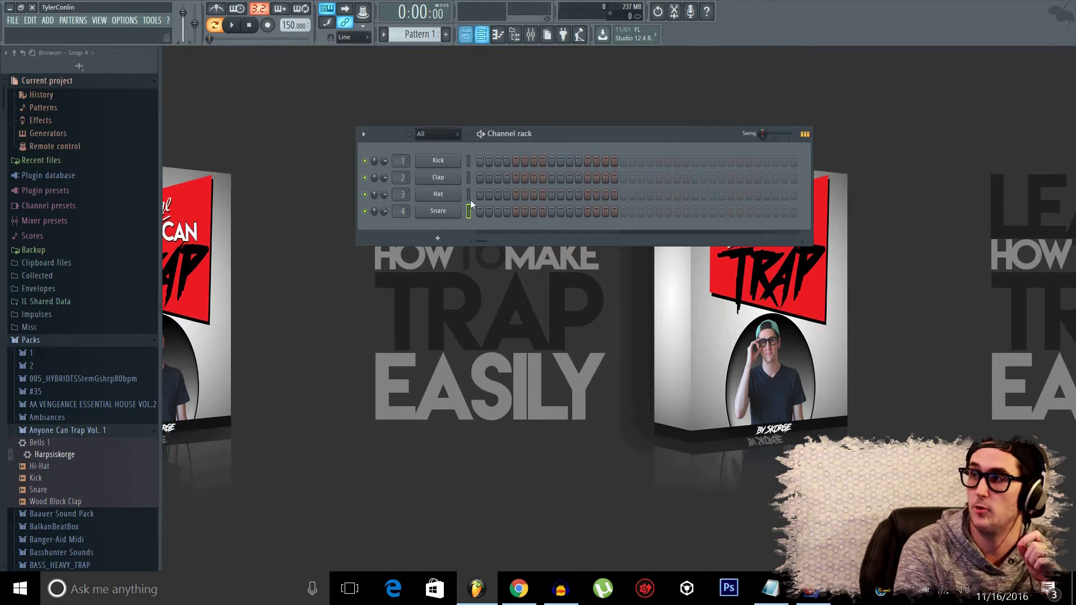
pyautogui.rightClick(451, 161)
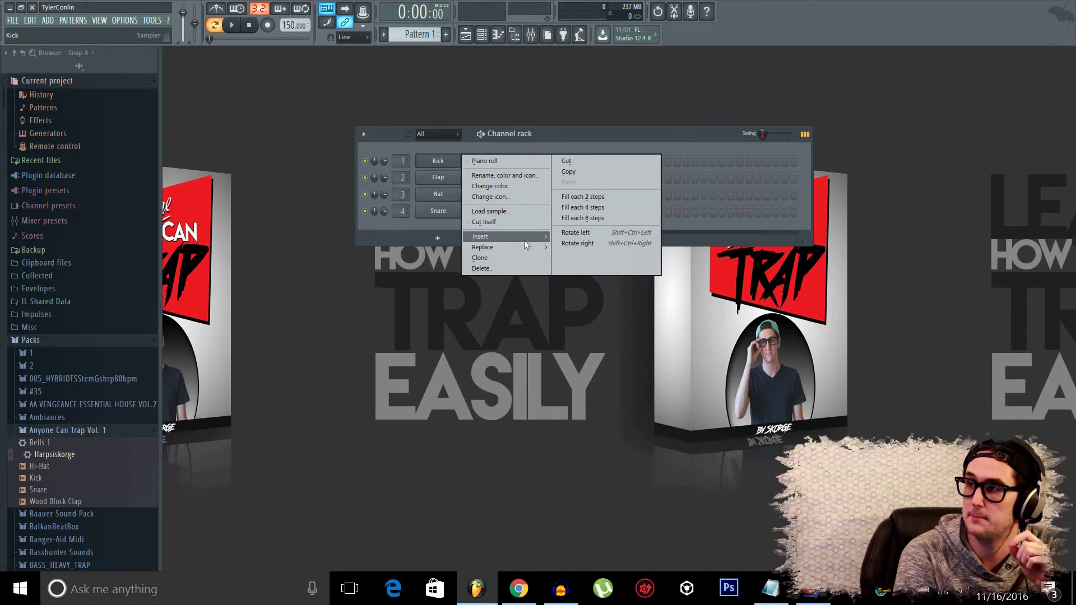
pyautogui.moveTo(524, 240)
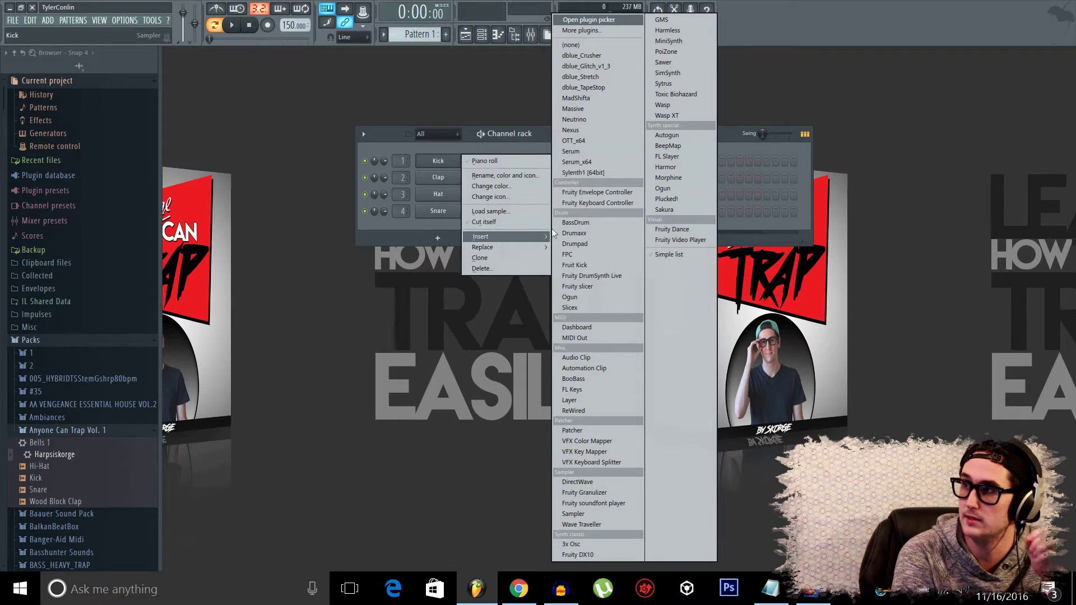
pyautogui.click(572, 392)
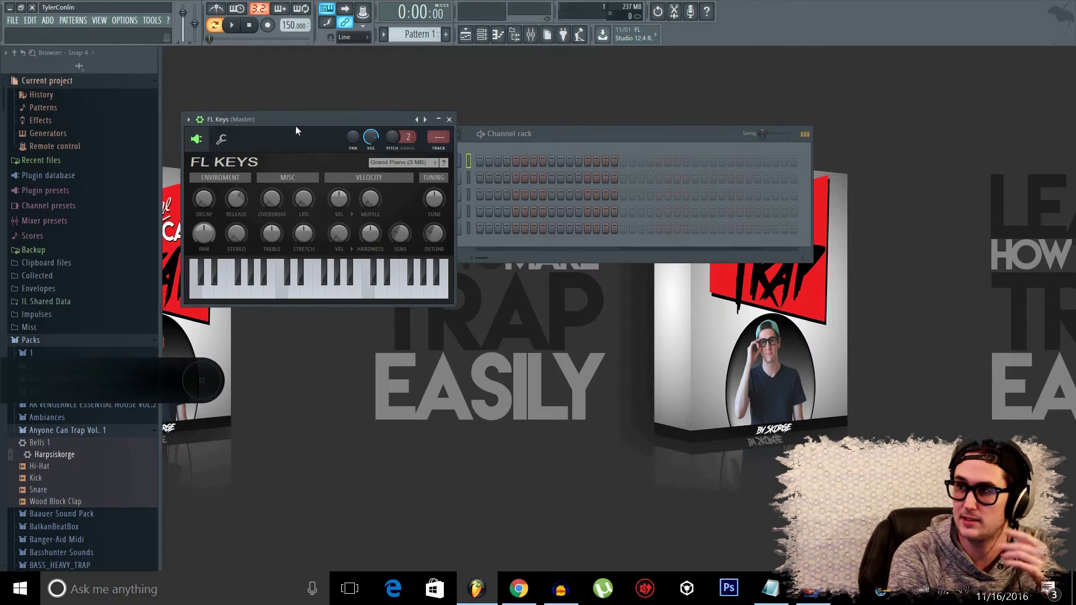
pyautogui.moveTo(287, 128); pyautogui.dragTo(432, 333)
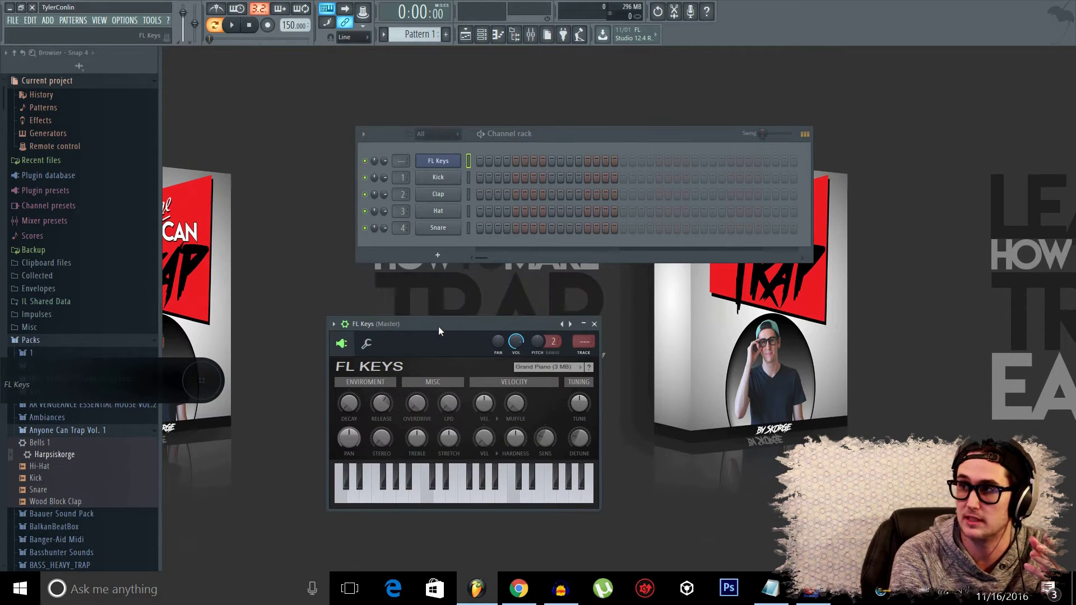
pyautogui.click(530, 366)
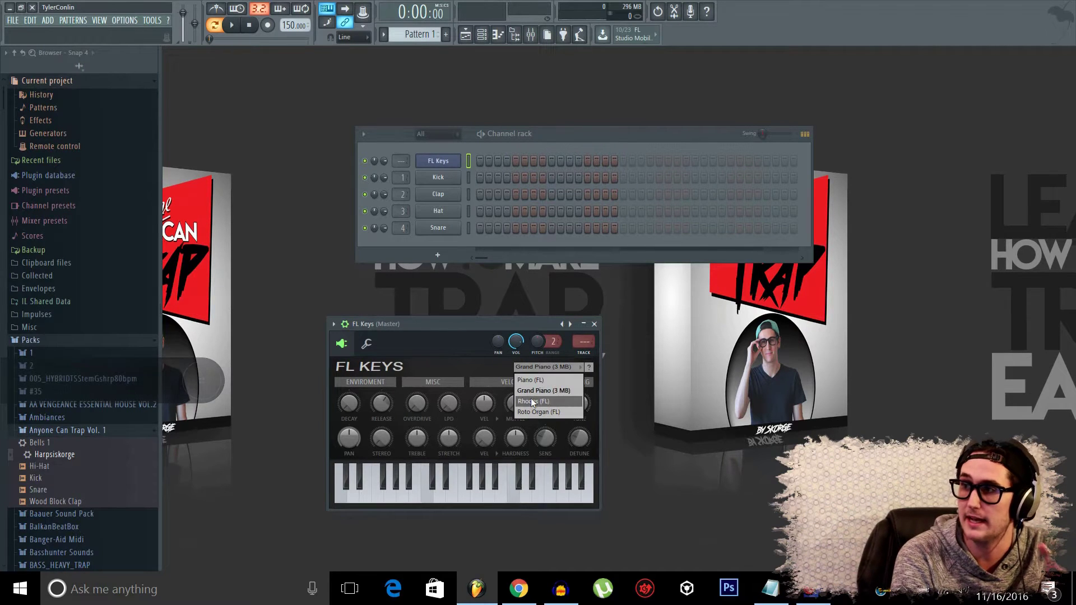
pyautogui.click(625, 134)
# Open the piano roll for FL Keys, and draw a one-beat C5 note at the start of bar 1.
pyautogui.rightClick(446, 164)
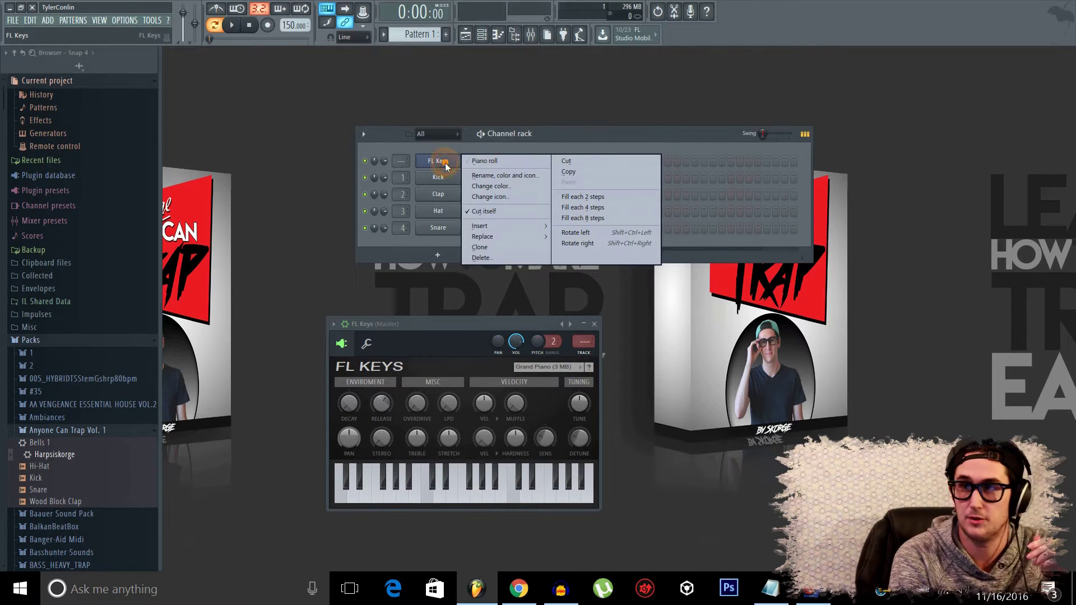
pyautogui.click(491, 163)
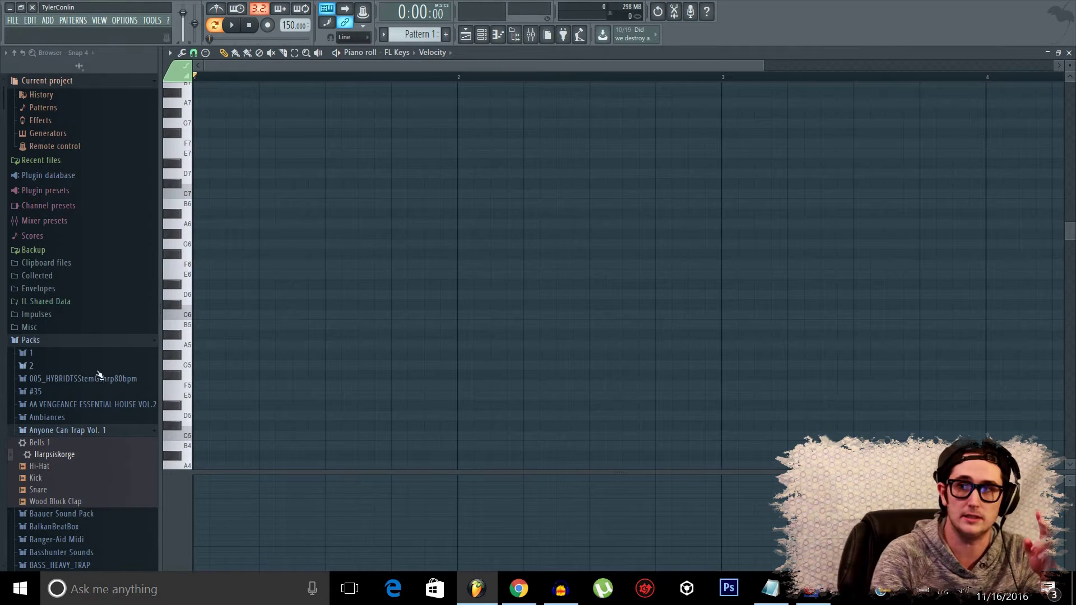
pyautogui.click(202, 439)
pyautogui.scroll(-5, 224, 423)
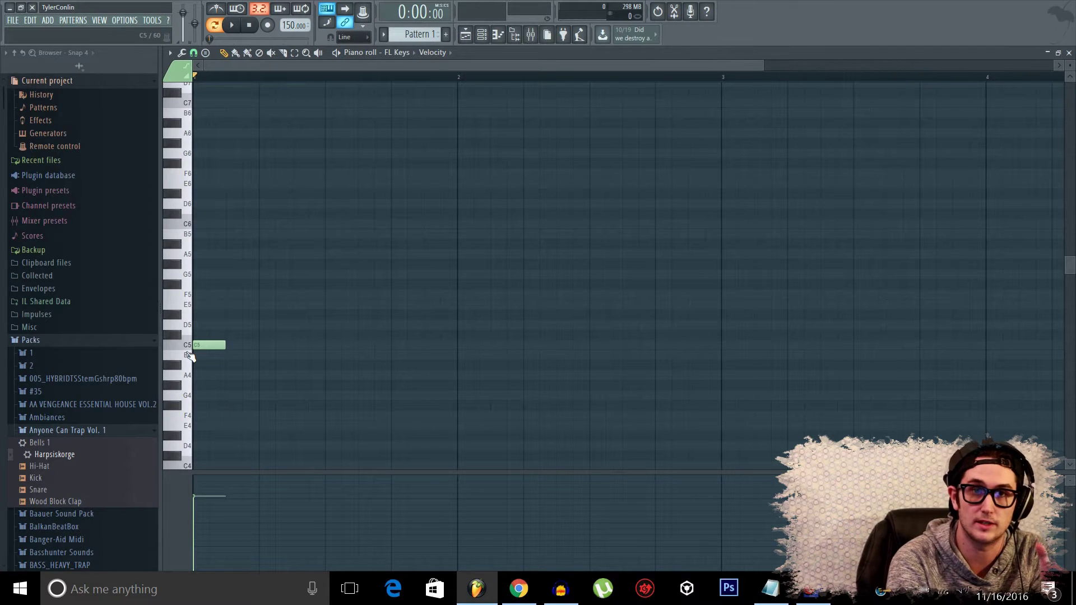
pyautogui.moveTo(224, 345); pyautogui.dragTo(262, 349)
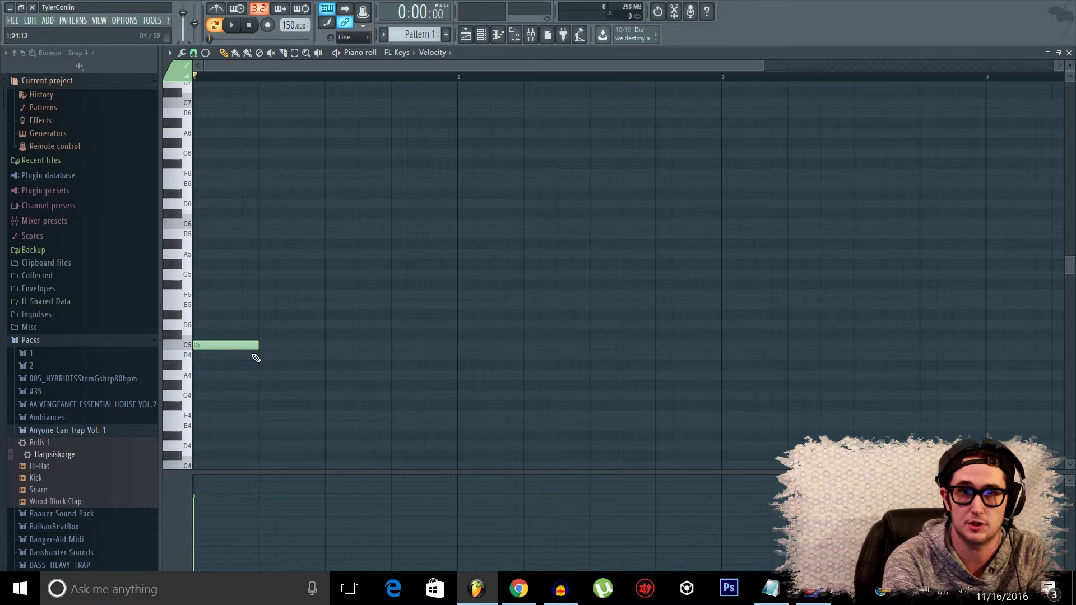
# Complete the C major scale with consecutive one-beat notes D5, E5, F5, G5, A5, B5 and C6, and play it.
pyautogui.click(263, 325)
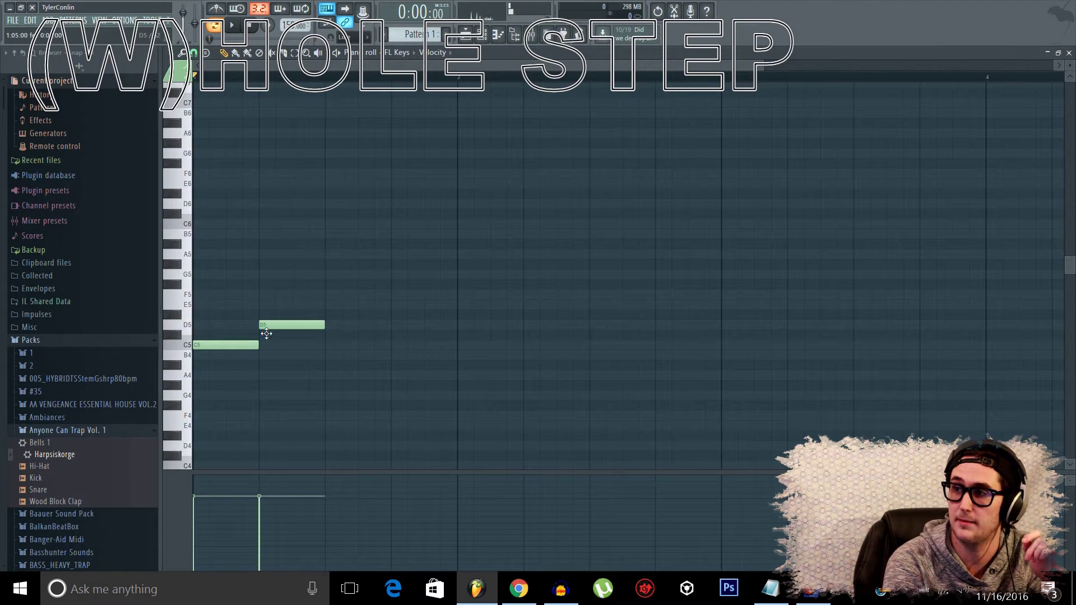
pyautogui.click(330, 306)
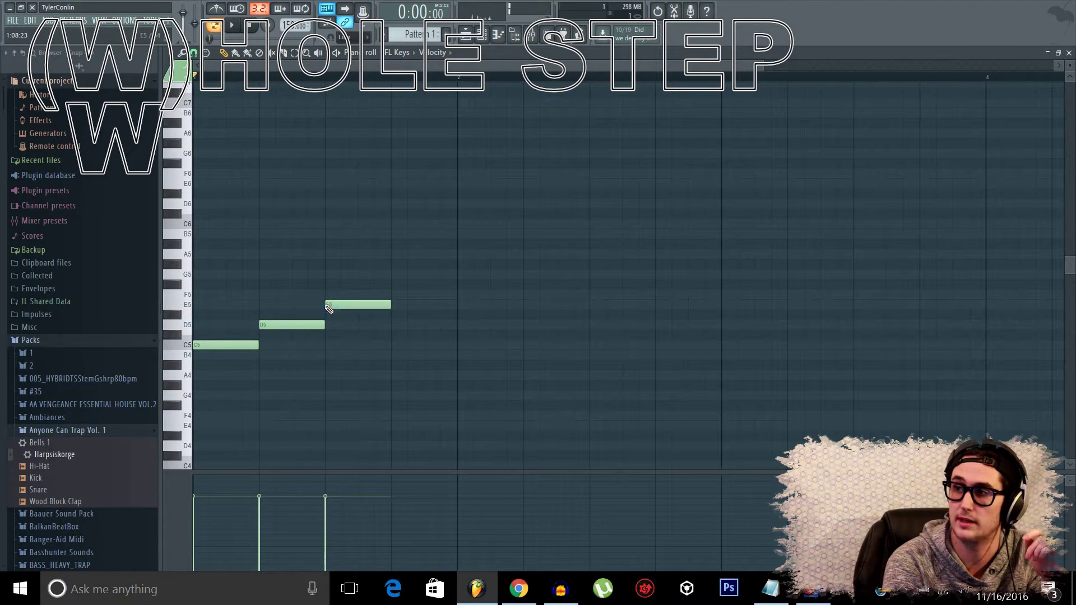
pyautogui.click(396, 294)
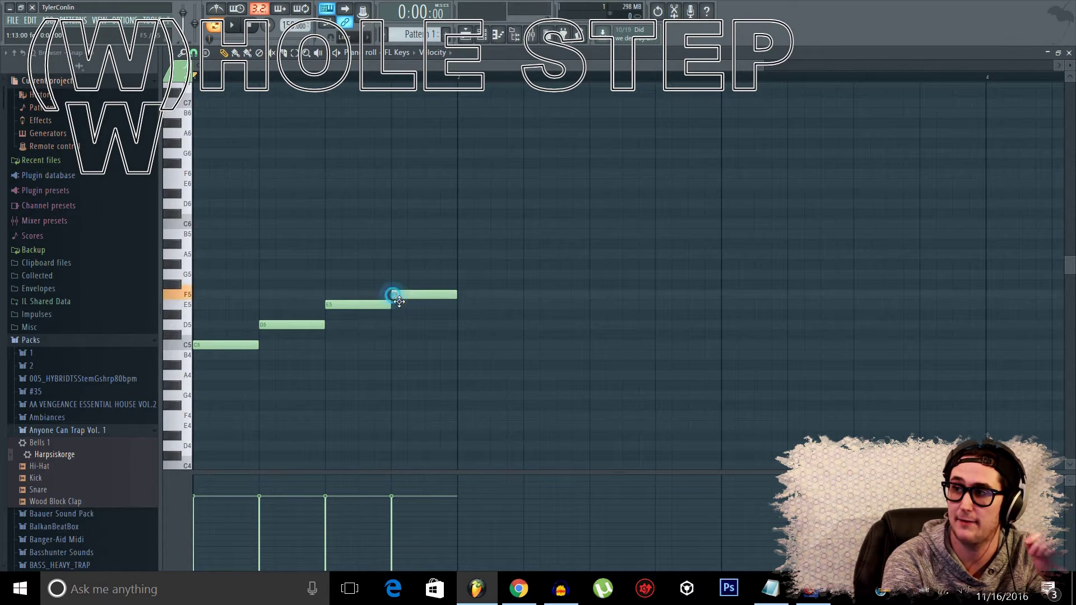
pyautogui.click(461, 276)
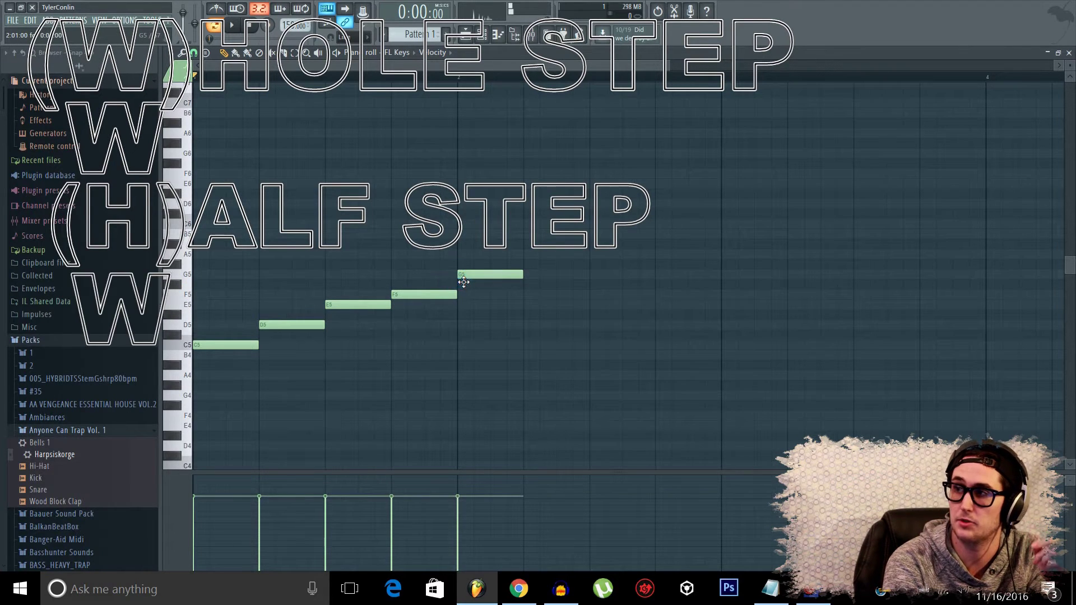
pyautogui.click(530, 255)
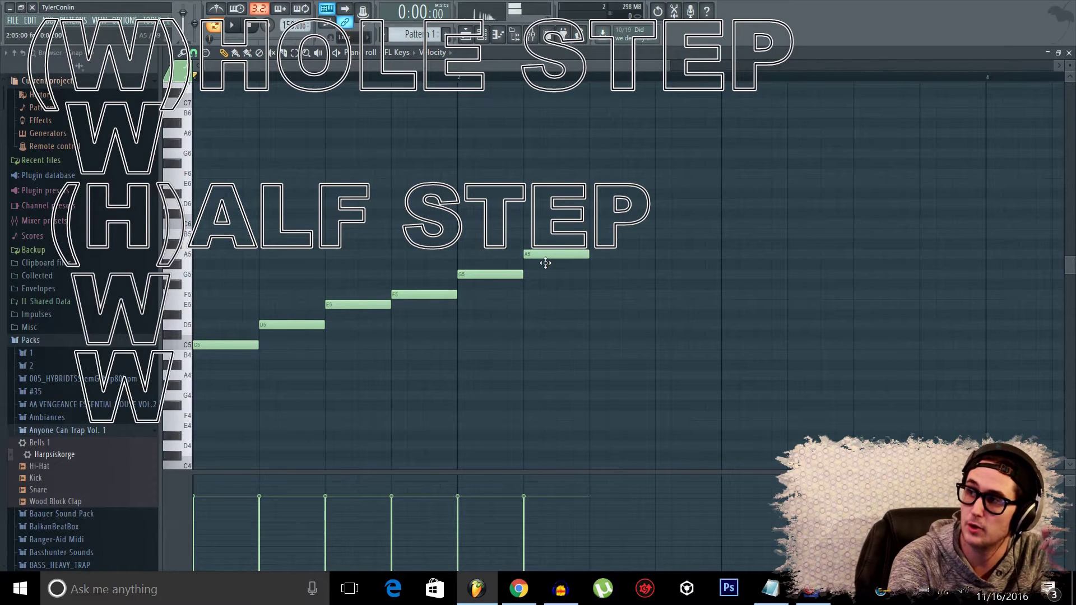
pyautogui.click(593, 235)
pyautogui.click(661, 225)
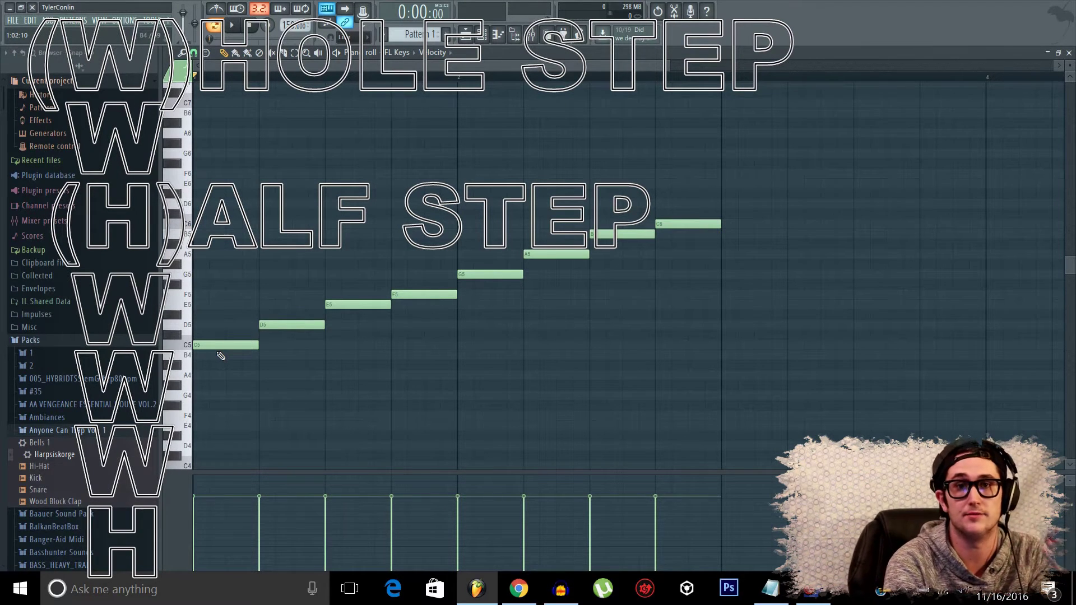
pyautogui.press('space')
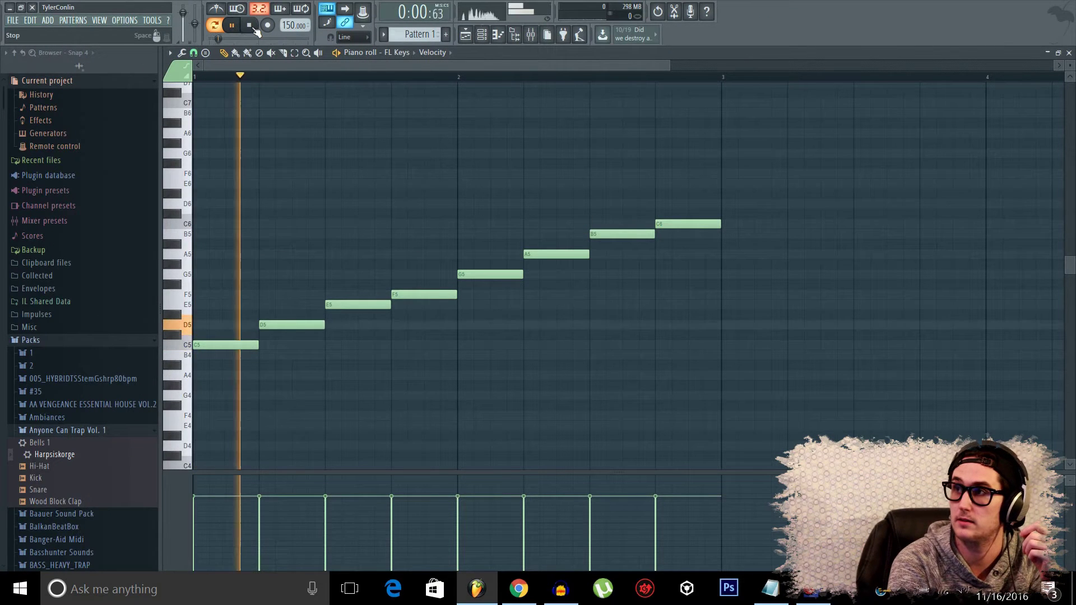
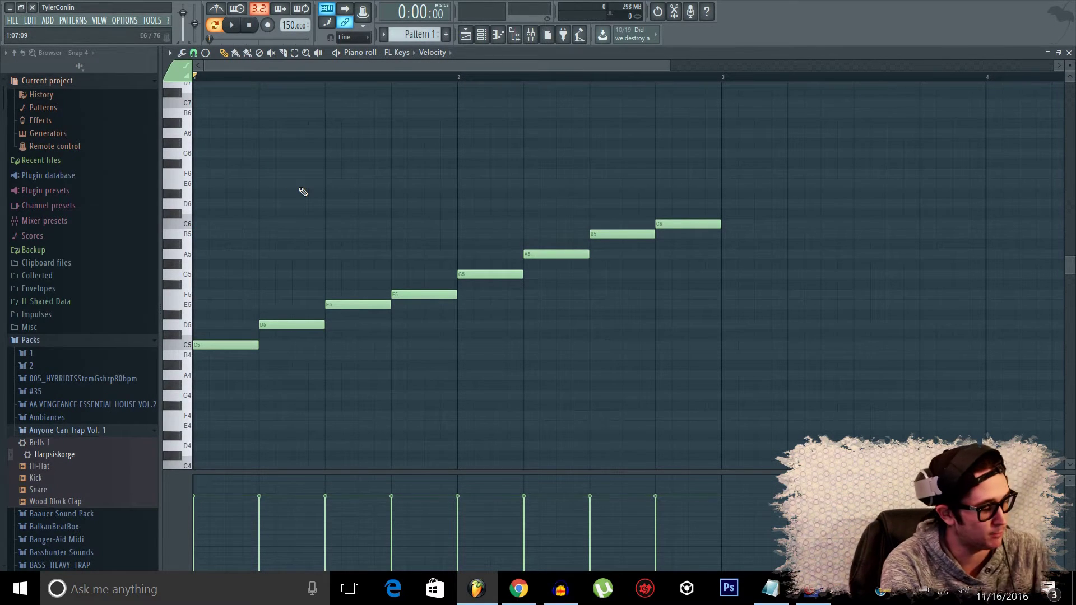
# Transpose the whole major scale up to start on F#5, and move it back down to start on C5.
pyautogui.hotkey('ctrl', 'a')
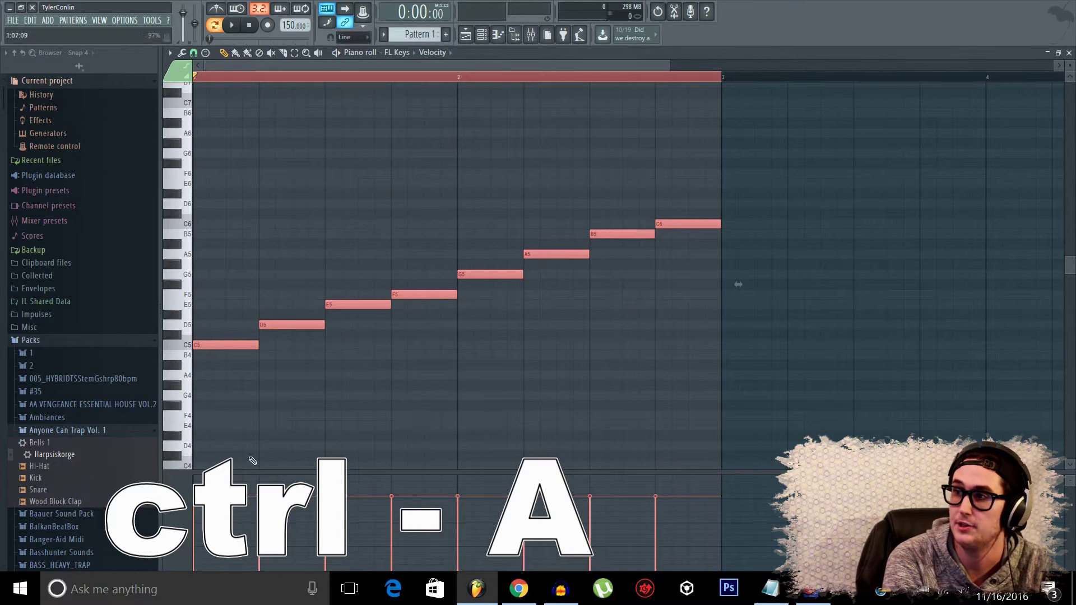
pyautogui.moveTo(233, 348); pyautogui.dragTo(227, 284)
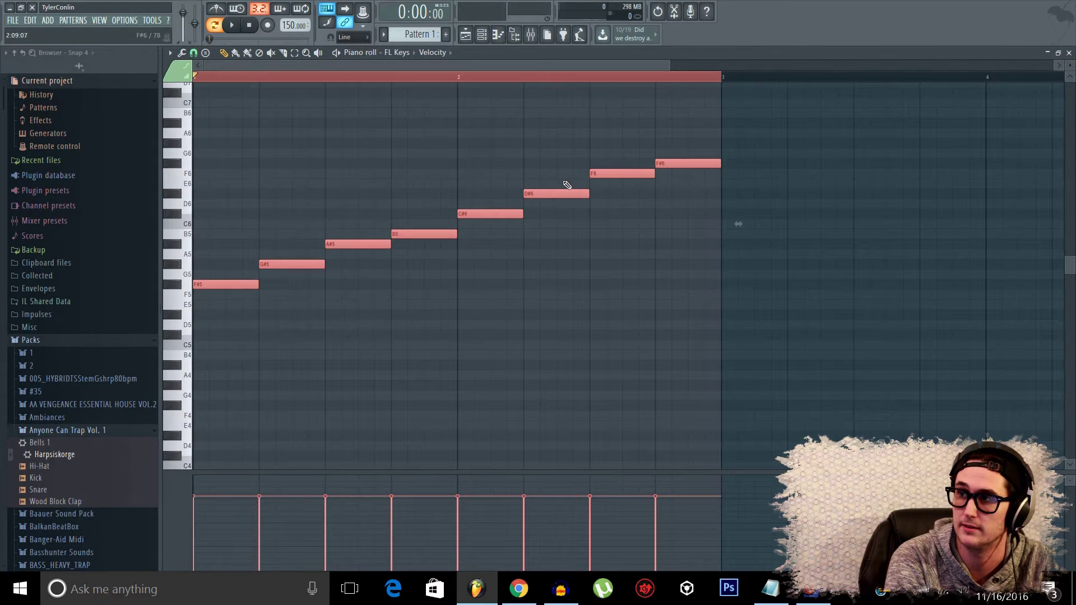
pyautogui.click(214, 286)
pyautogui.moveTo(213, 328); pyautogui.dragTo(214, 347)
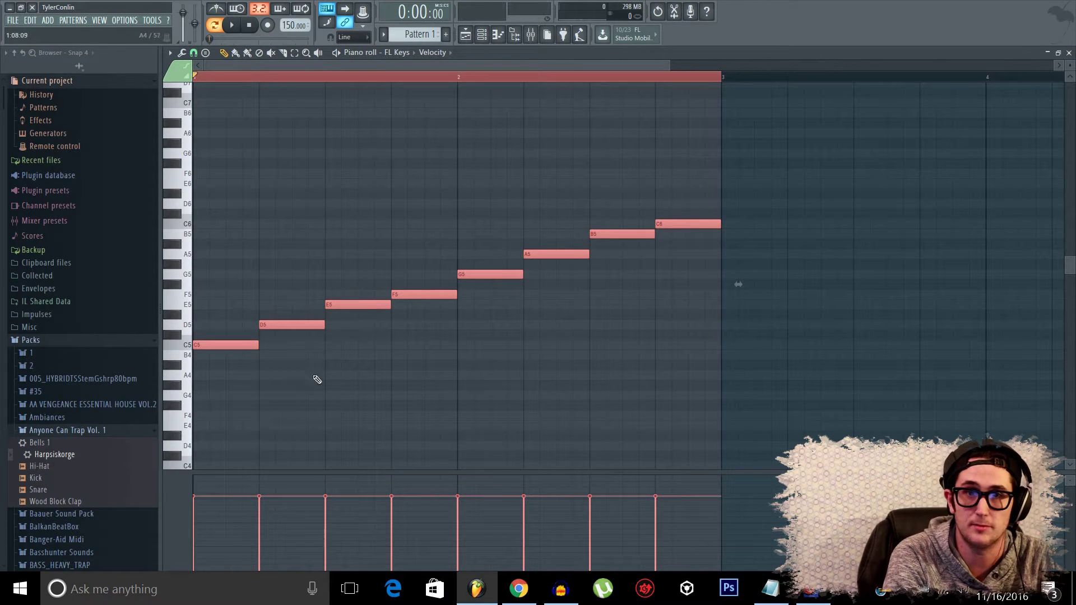
# Deselect the notes and delete every note of the scale except the first C5.
pyautogui.click(310, 337)
pyautogui.rightClick(695, 224)
pyautogui.rightClick(622, 235)
pyautogui.rightClick(556, 254)
pyautogui.rightClick(491, 274)
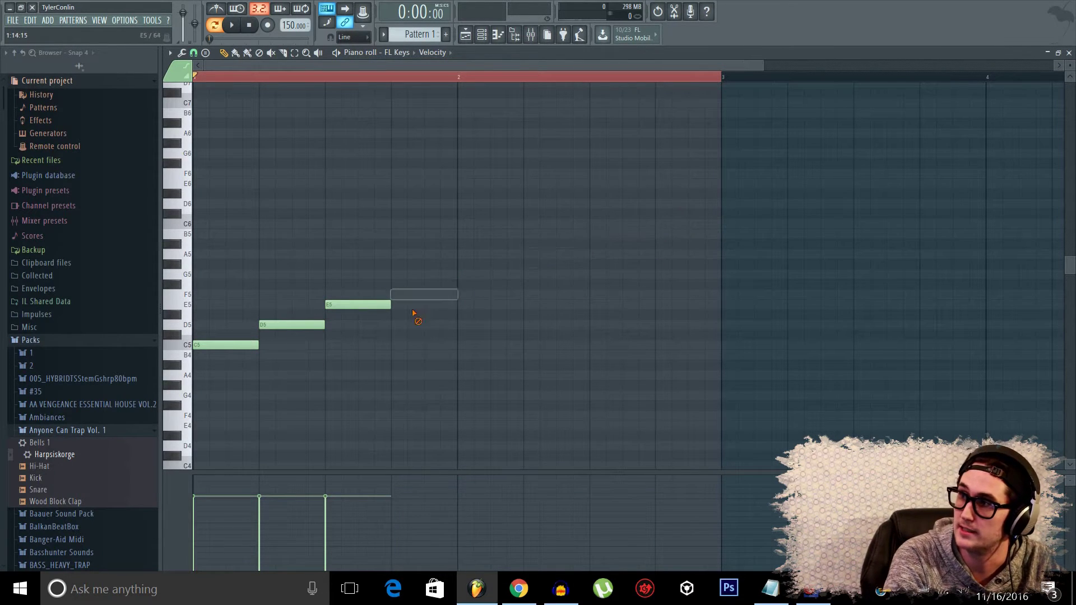
pyautogui.rightClick(424, 295)
pyautogui.rightClick(292, 325)
pyautogui.rightClick(357, 304)
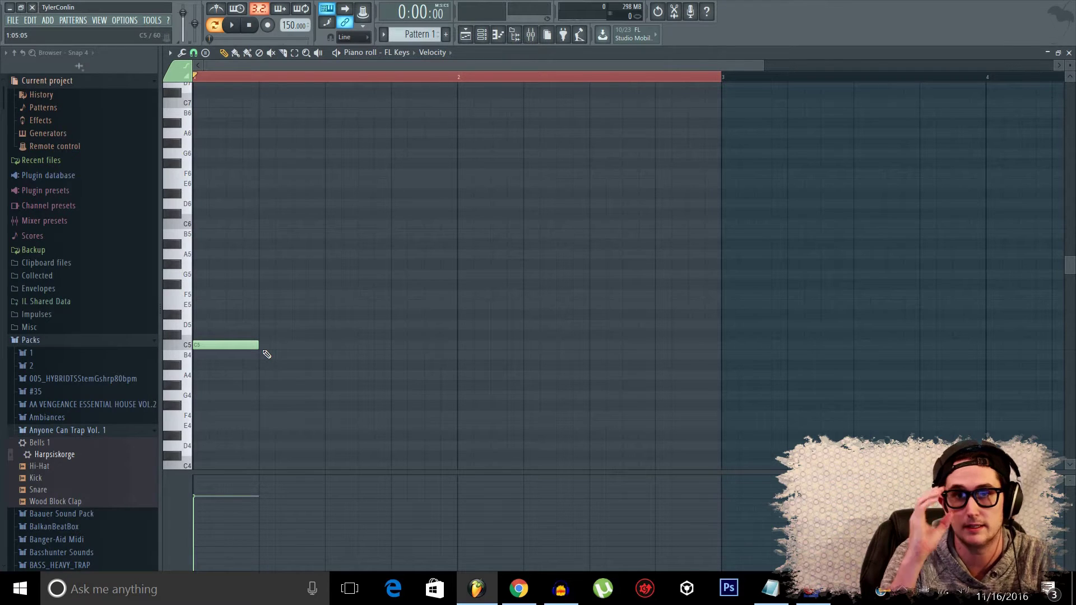
# Build the C natural minor scale with consecutive one-beat notes D5, D#5, F5, G5, G#5, A#5 and C6, and play it.
pyautogui.click(263, 325)
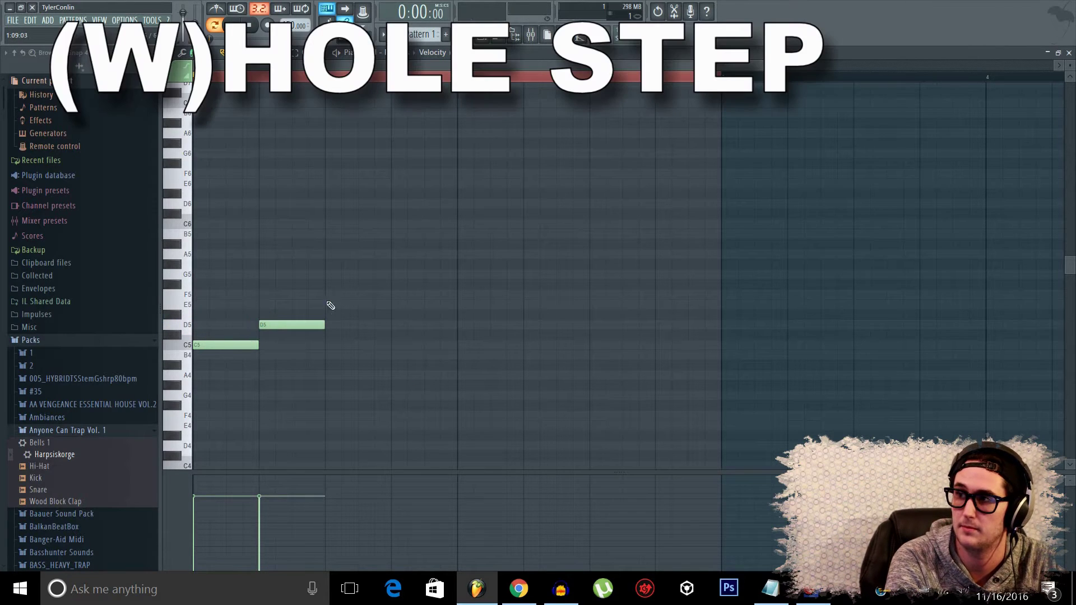
pyautogui.click(326, 314)
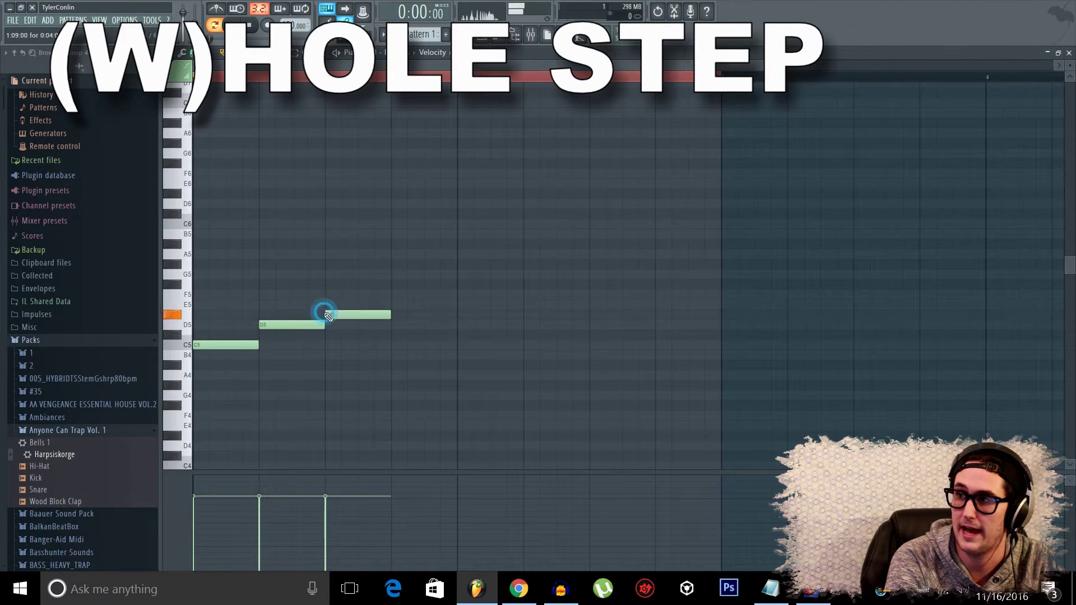
pyautogui.click(396, 294)
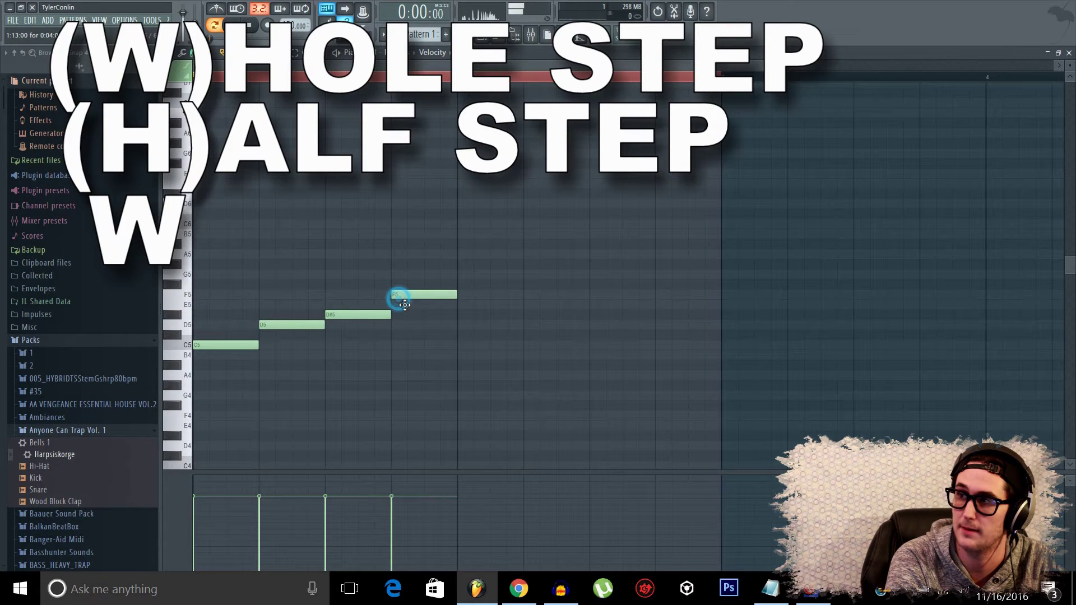
pyautogui.click(465, 274)
pyautogui.click(526, 266)
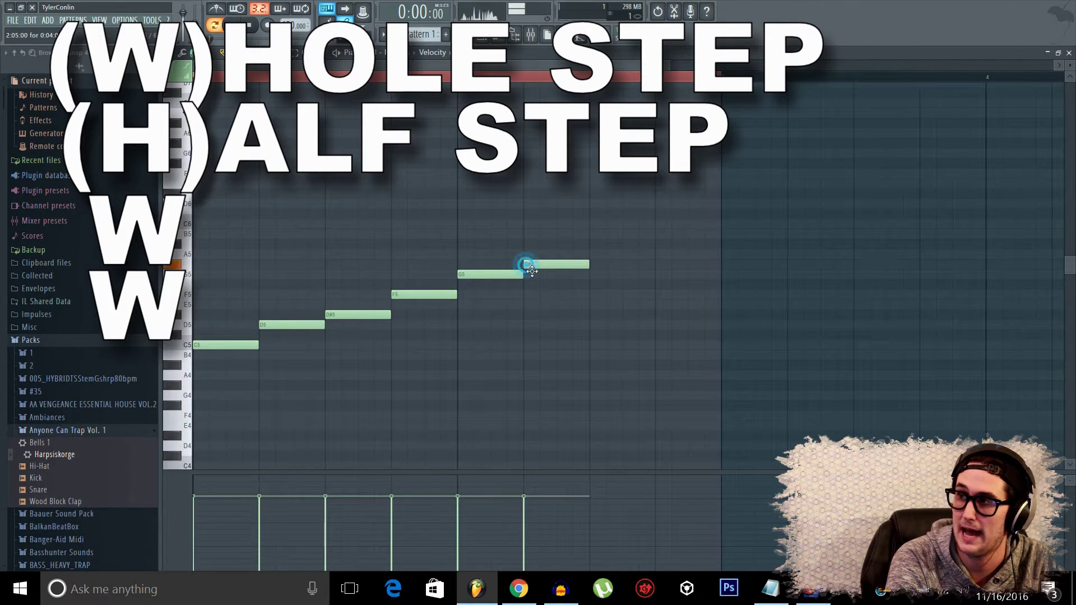
pyautogui.click(593, 247)
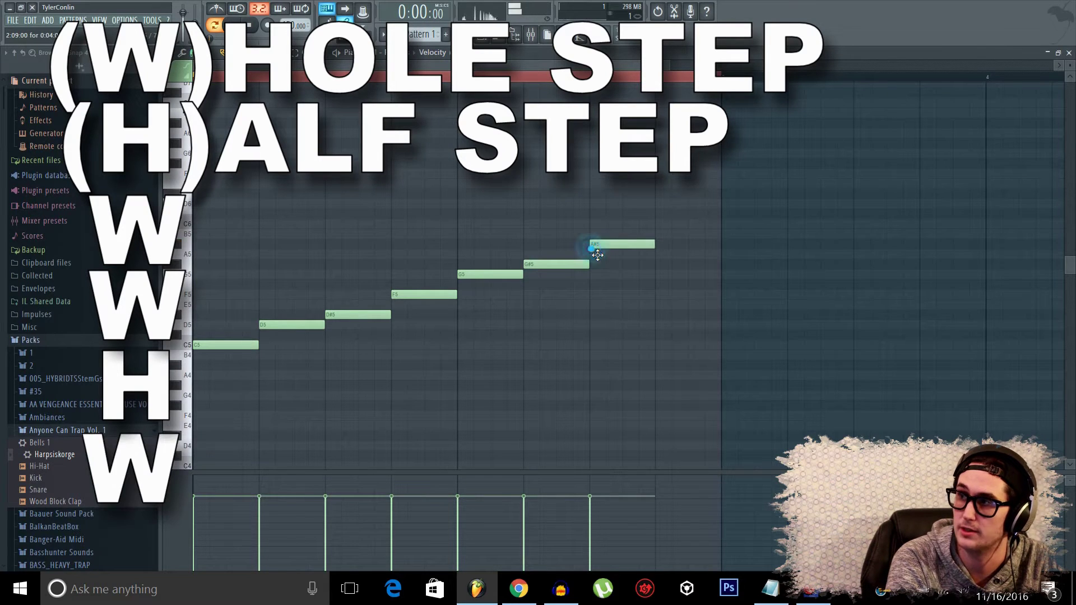
pyautogui.click(660, 226)
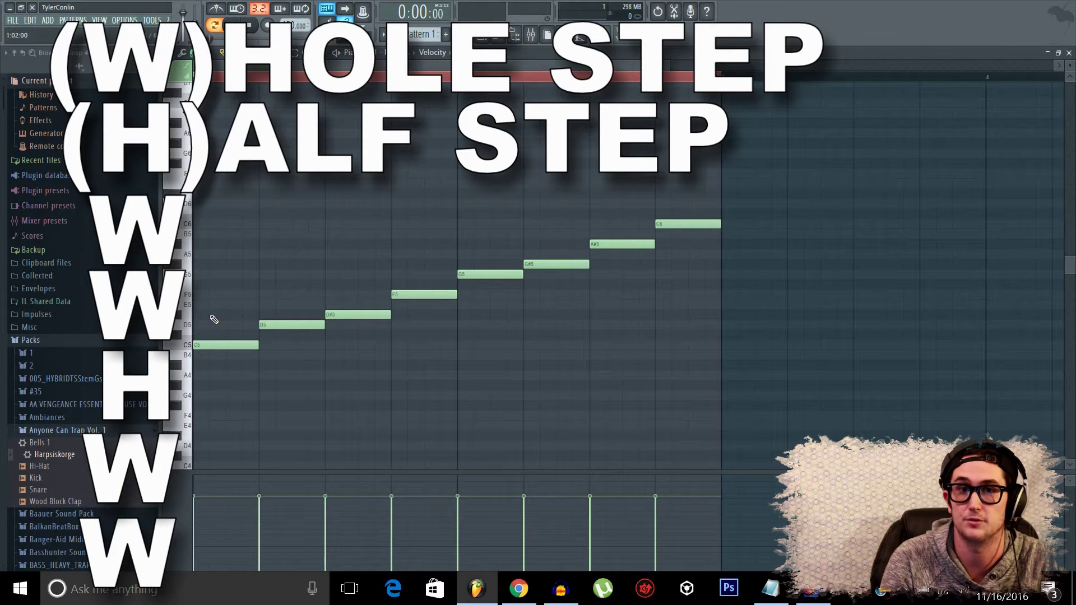
pyautogui.press('space')
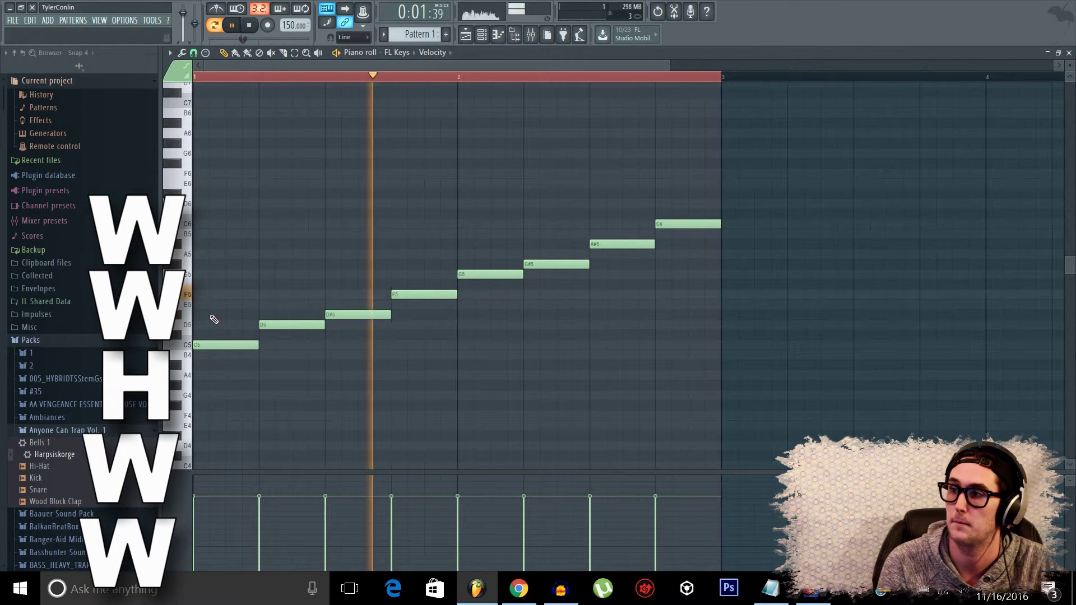
pyautogui.press('space')
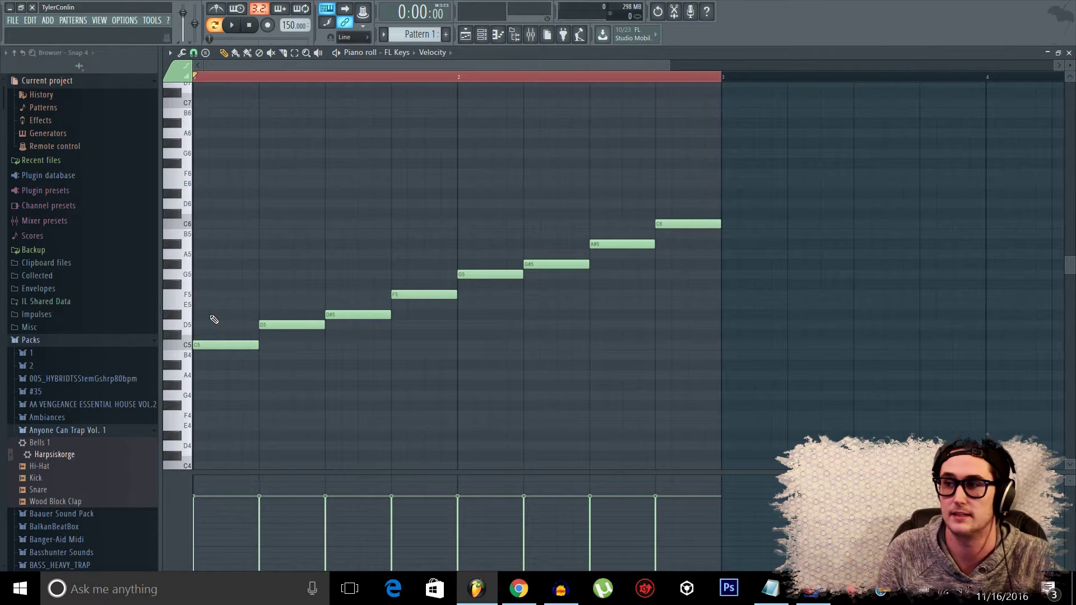
# Raise the seventh note of the minor scale from A#5 to B5, and play the harmonic minor variation.
pyautogui.scroll(-1, 247, 327)
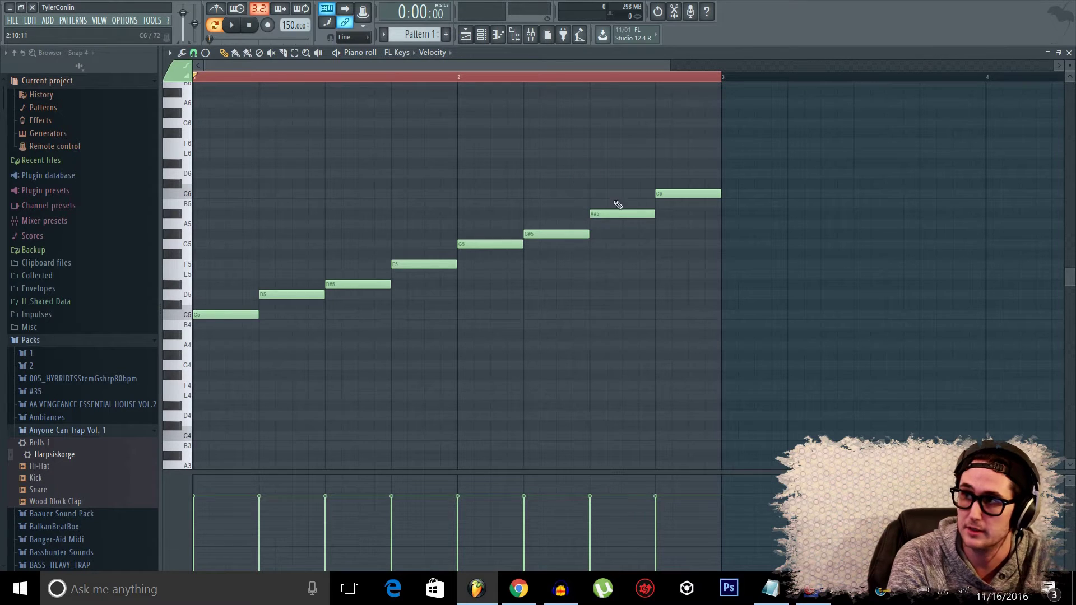
pyautogui.moveTo(614, 220); pyautogui.dragTo(607, 205)
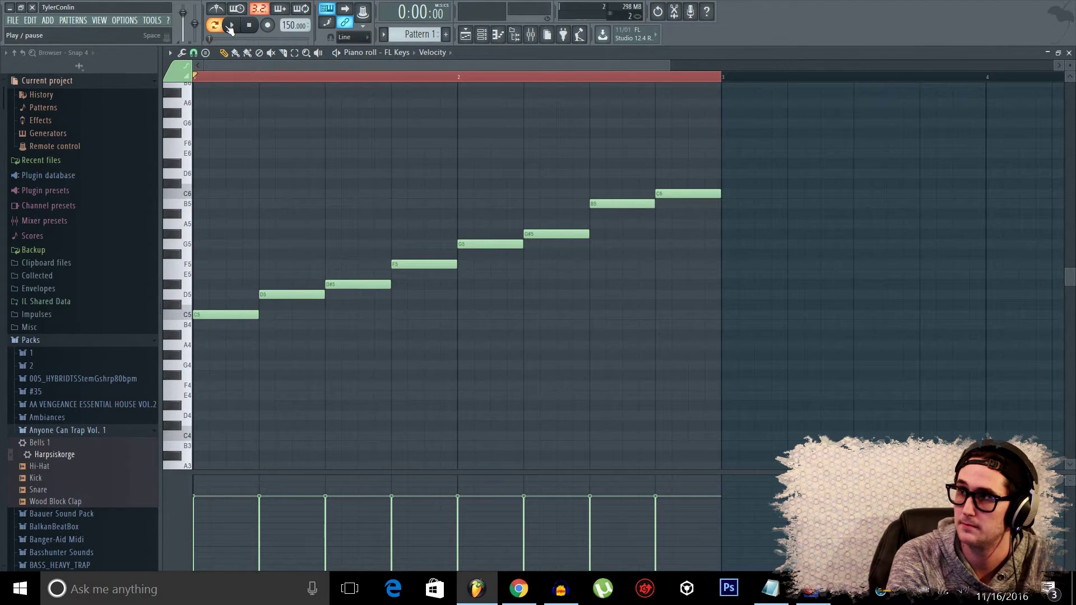
pyautogui.click(229, 26)
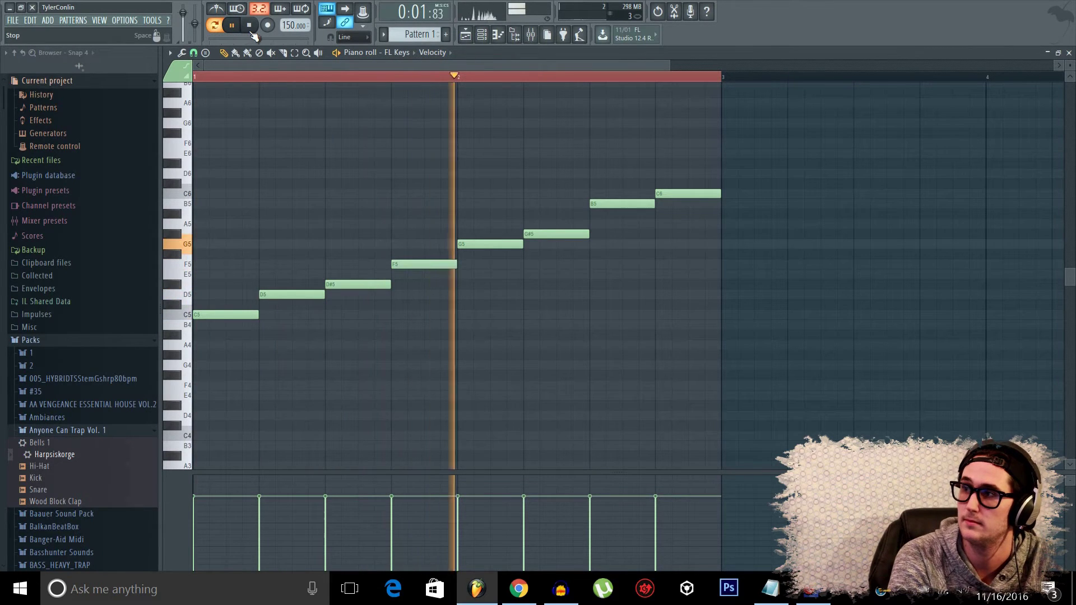
pyautogui.click(250, 26)
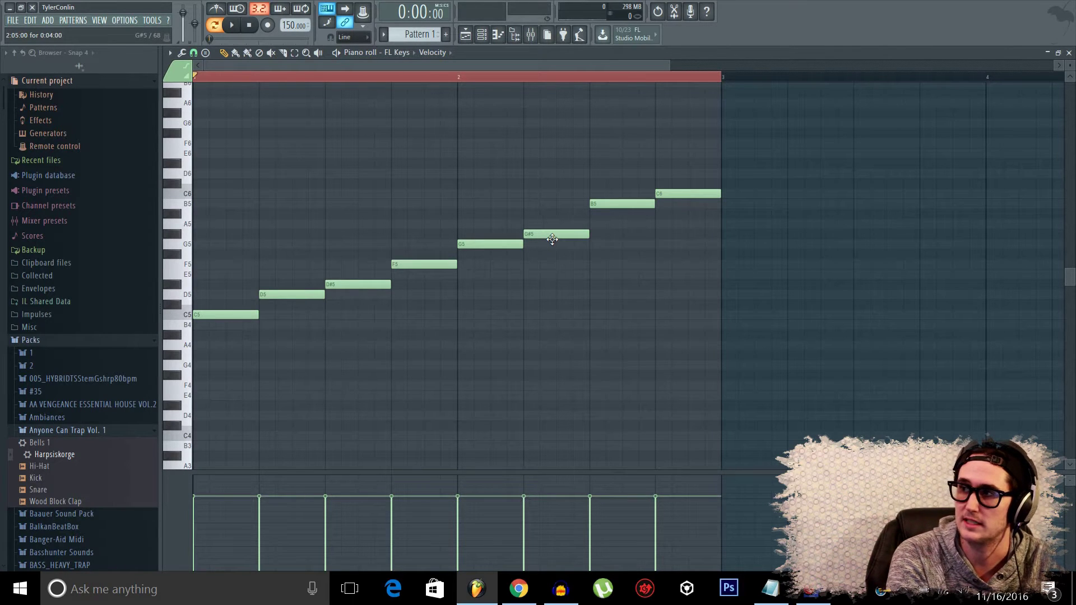
# Try the sixth note at A5 with playback, and return the sixth and seventh notes to G#5 and A#5.
pyautogui.moveTo(552, 240); pyautogui.dragTo(556, 225)
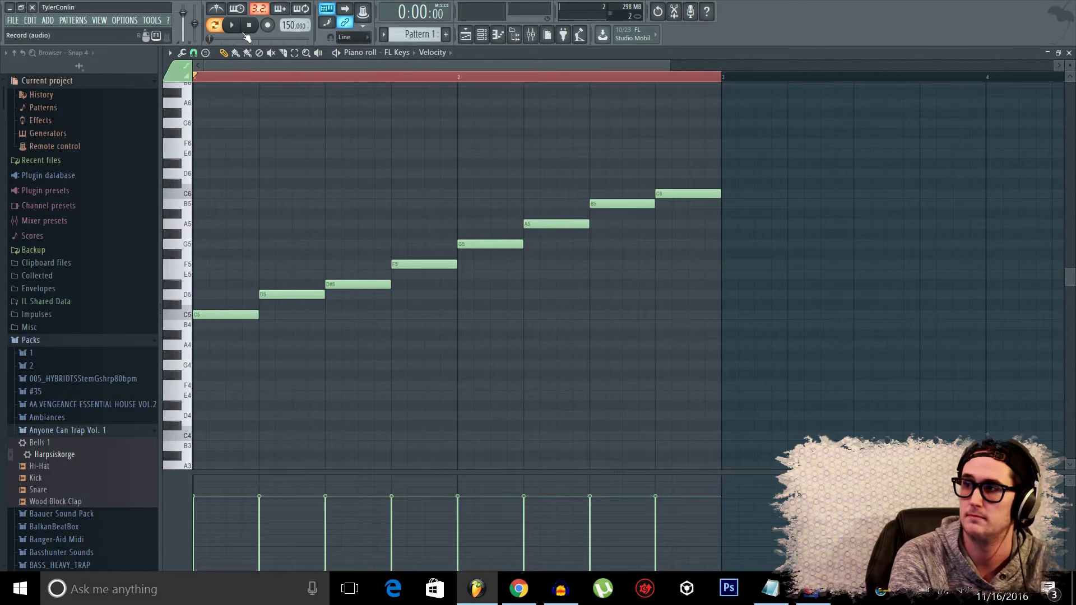
pyautogui.press('space')
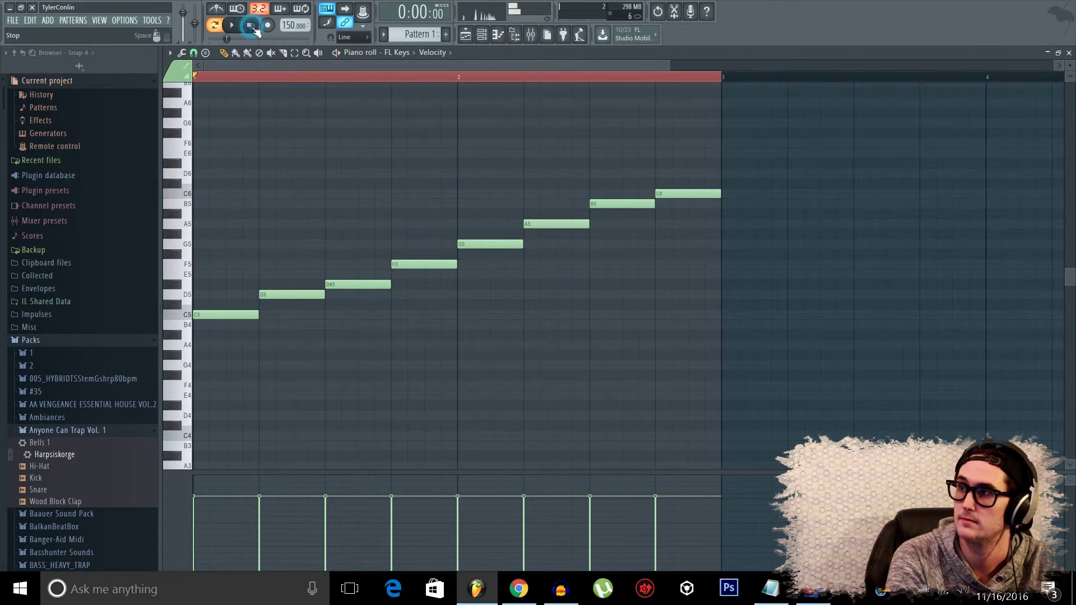
pyautogui.click(252, 28)
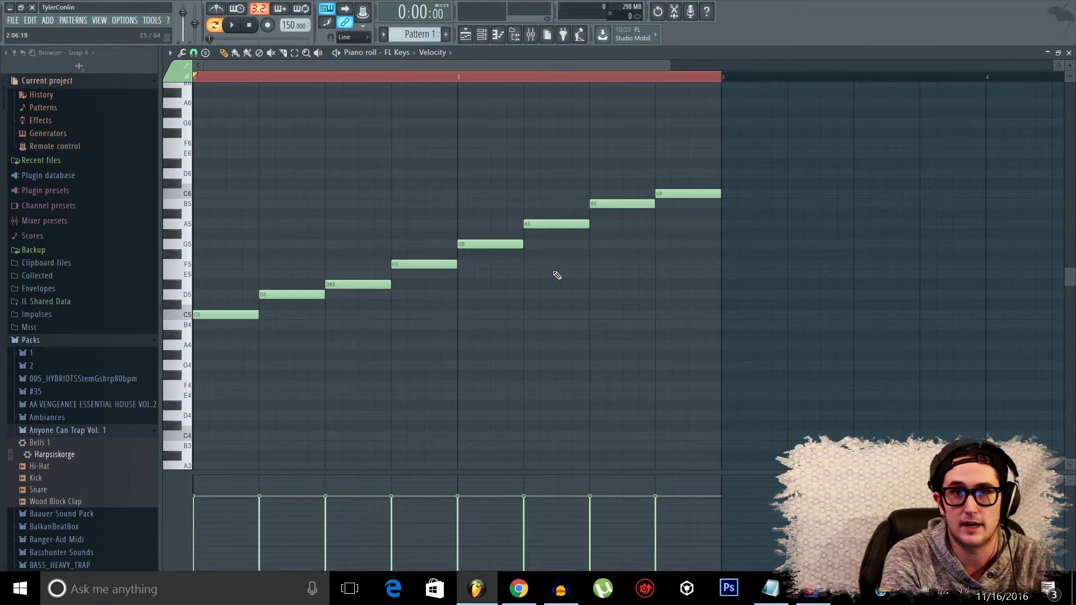
pyautogui.moveTo(613, 203); pyautogui.dragTo(557, 237)
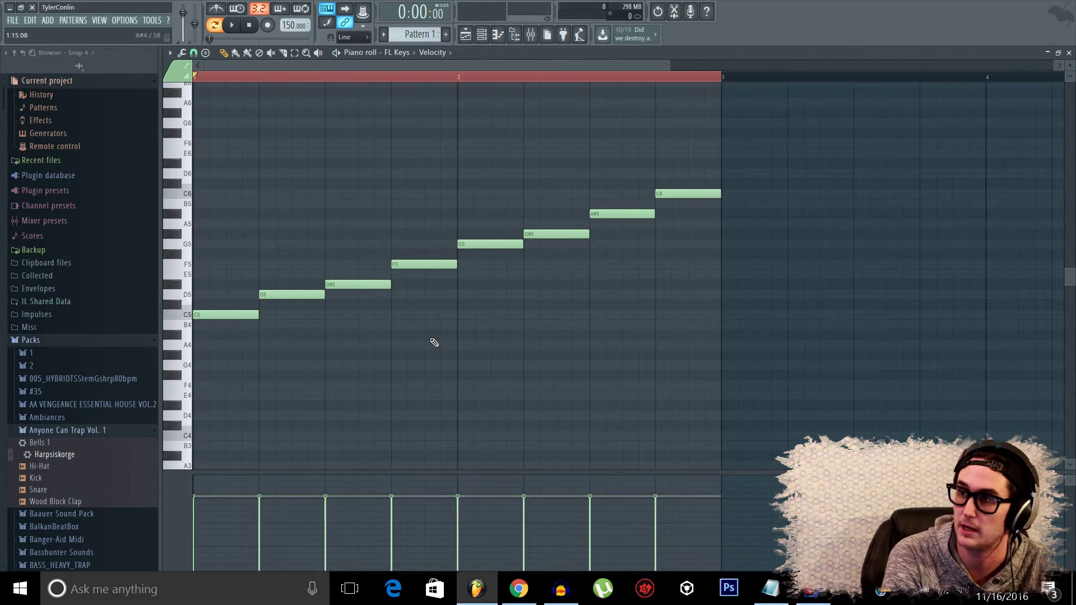
# Transpose the whole natural minor scale up to start on F#5, and clear the selection.
pyautogui.hotkey('ctrl', 'a')
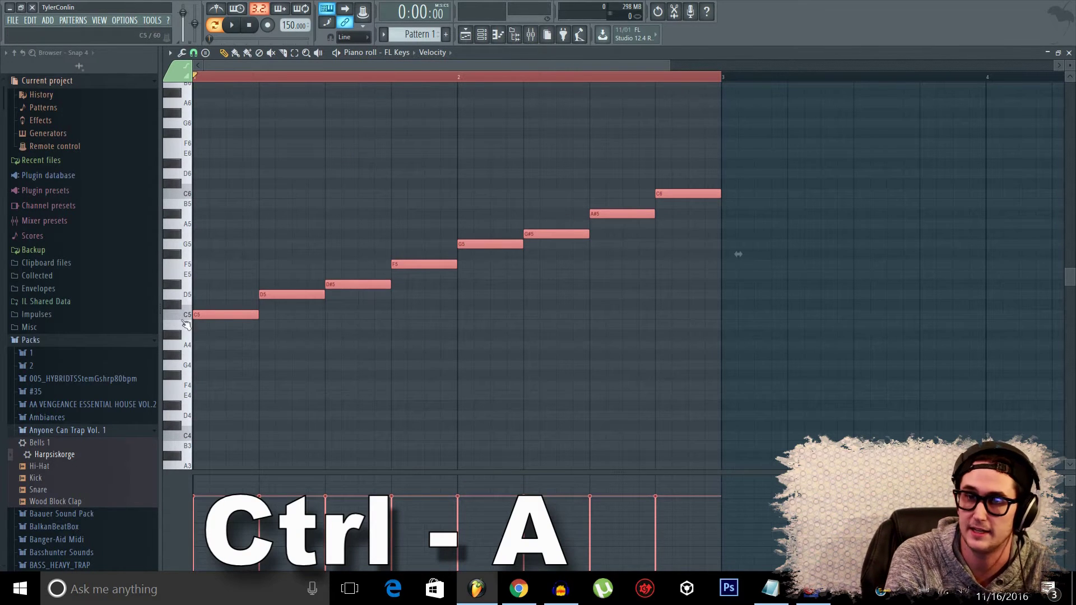
pyautogui.moveTo(212, 314); pyautogui.dragTo(217, 254)
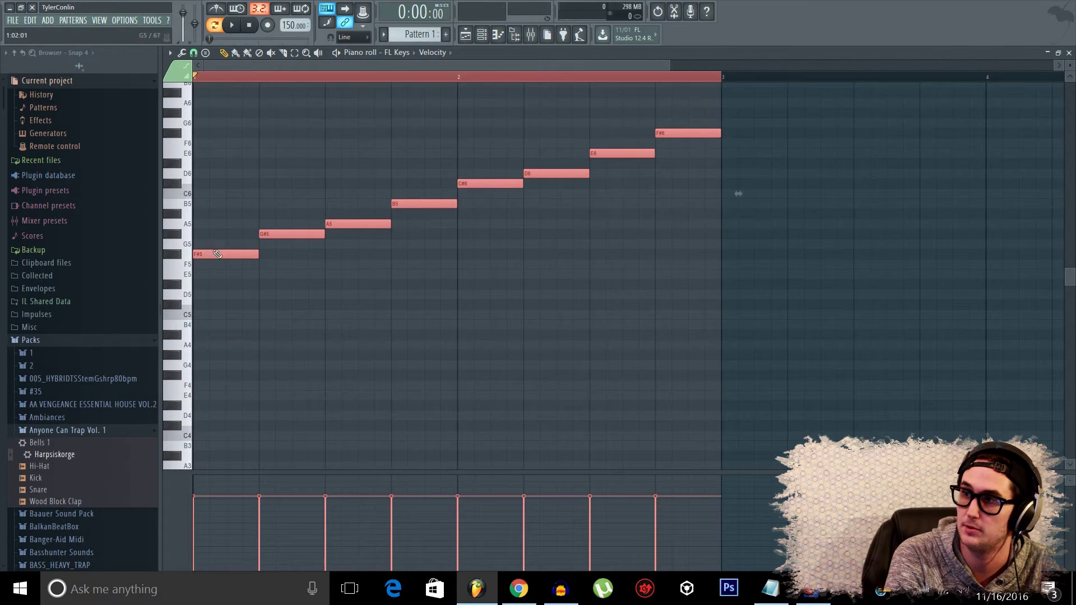
pyautogui.scroll(2, 263, 317)
pyautogui.scroll(2, 711, 221)
pyautogui.scroll(-2, 269, 355)
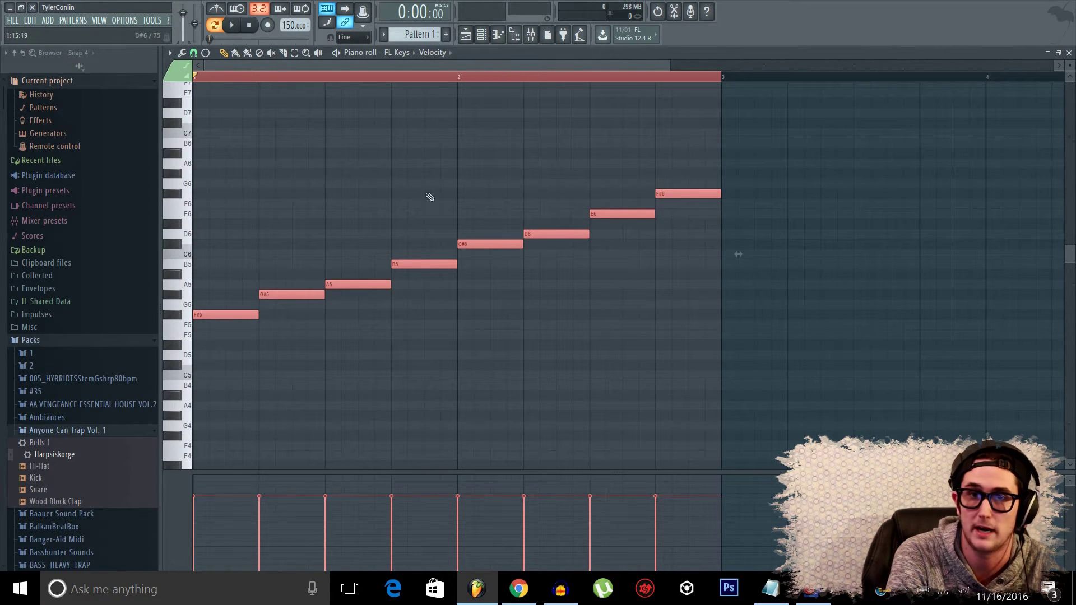
pyautogui.click(219, 77)
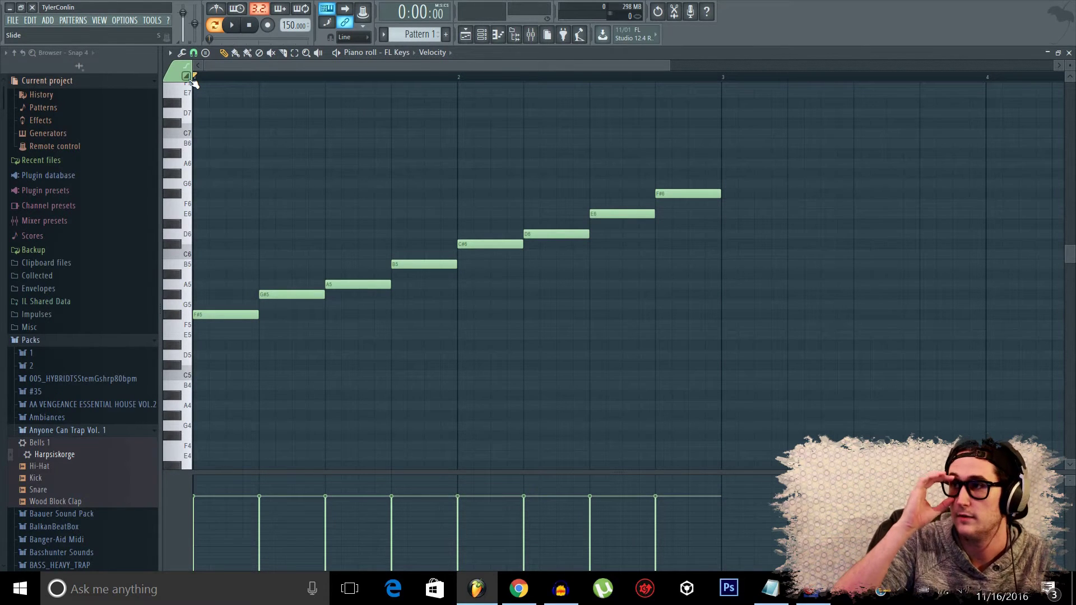
# Show the channel rack and mute the FL Keys channel.
pyautogui.click(481, 35)
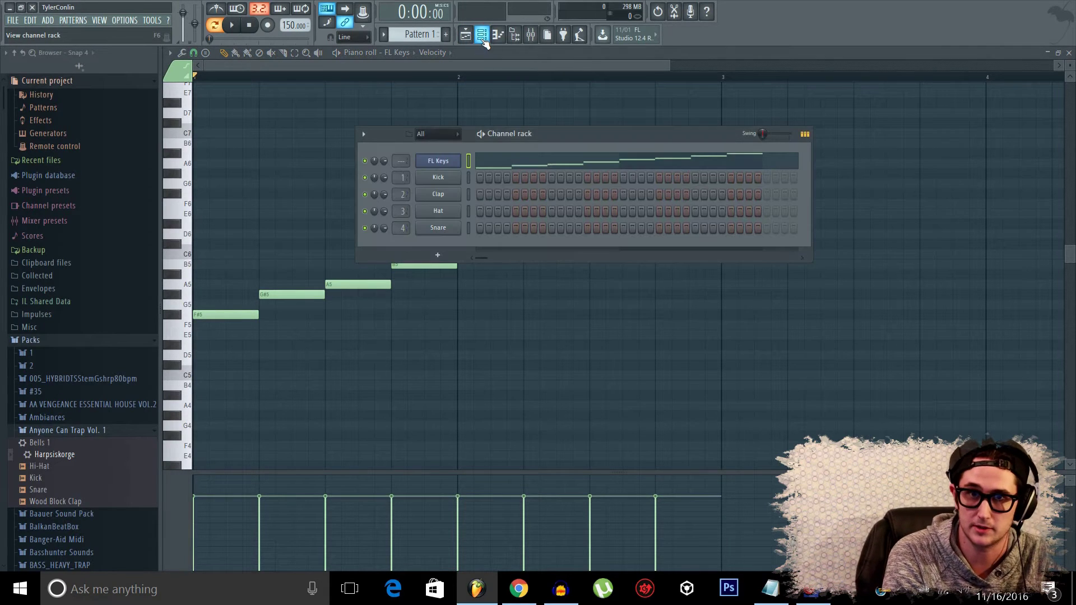
pyautogui.click(366, 161)
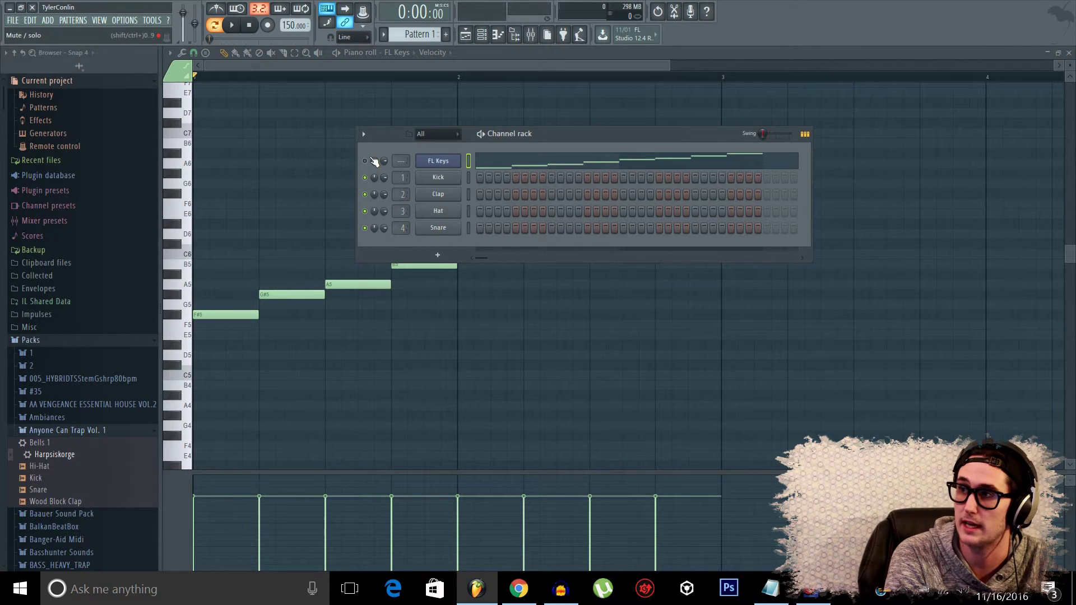
# Insert a Sytrus channel above FL Keys and move its plugin window over the channel rack.
pyautogui.rightClick(442, 160)
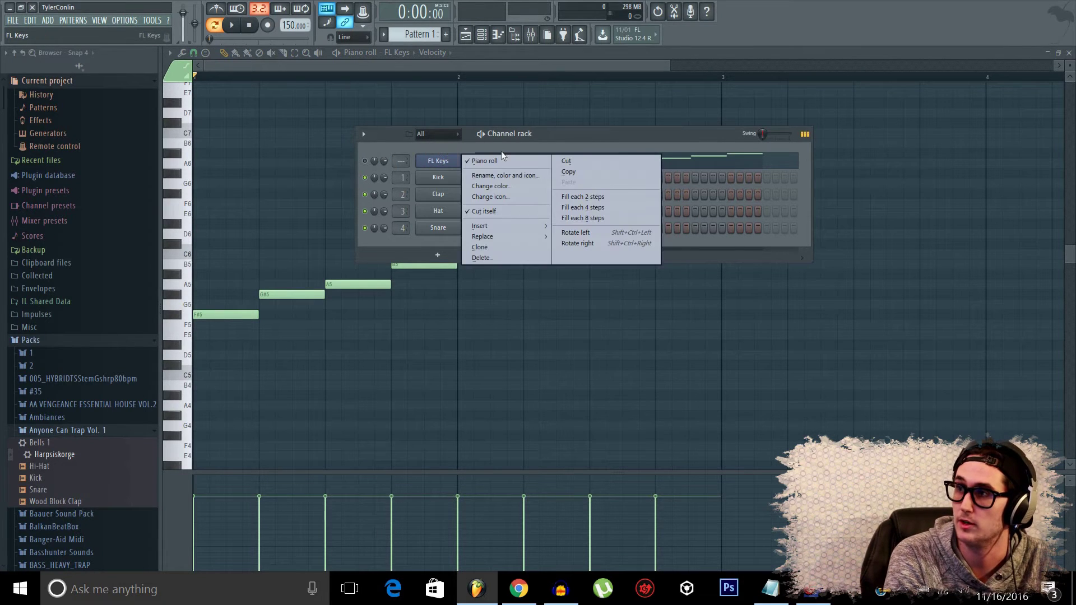
pyautogui.moveTo(529, 229)
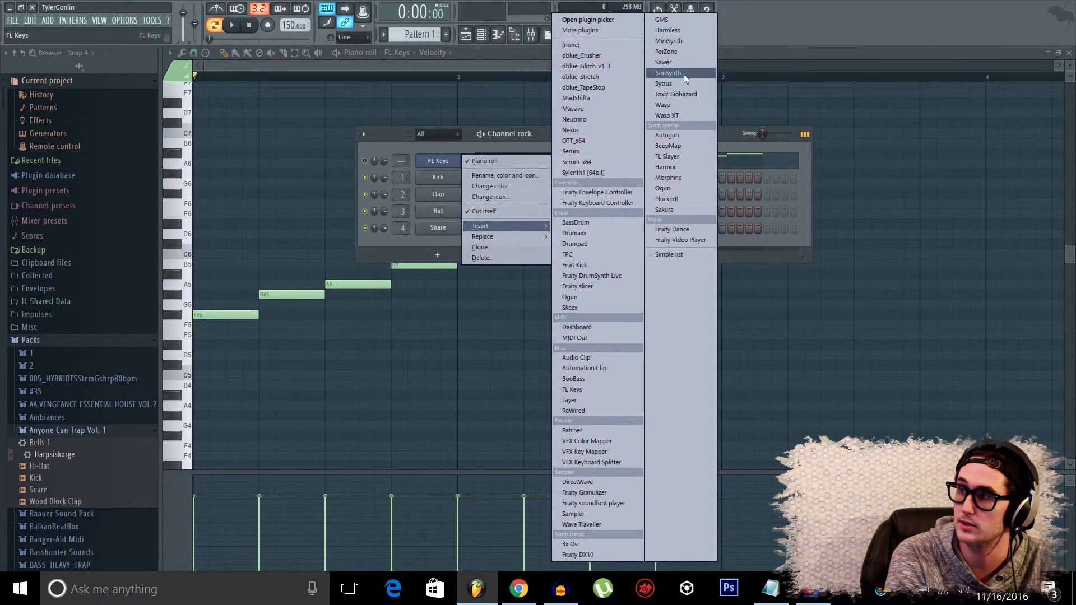
pyautogui.click(667, 83)
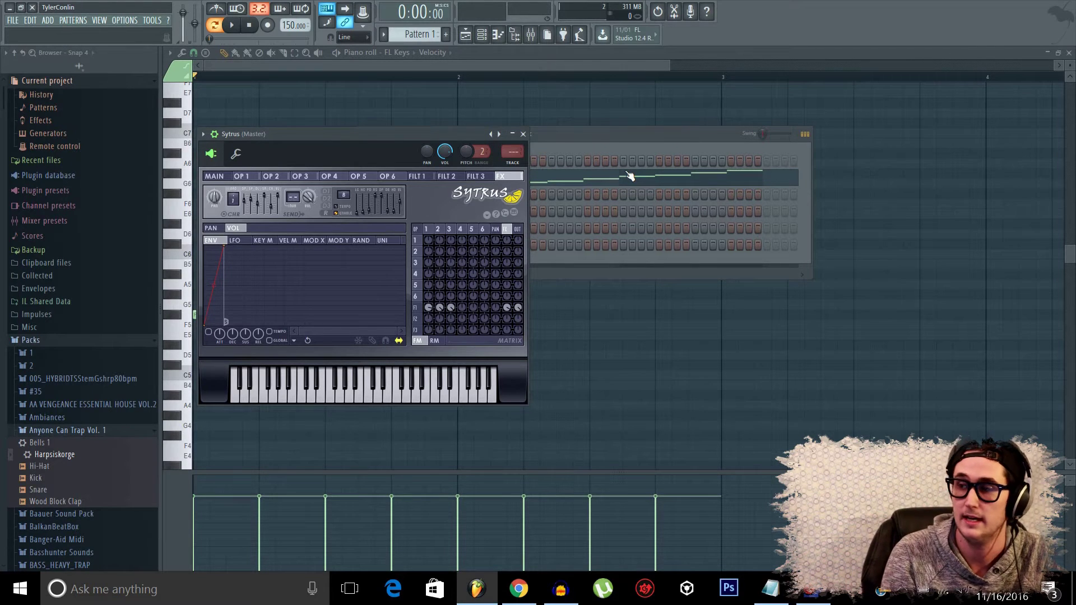
pyautogui.moveTo(298, 136); pyautogui.dragTo(468, 136)
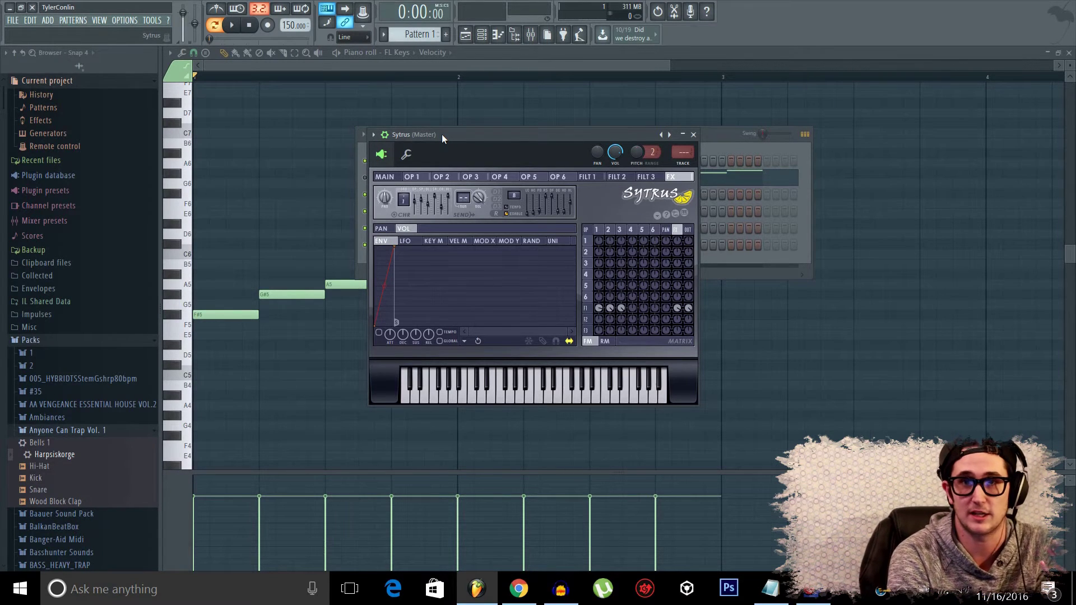
# Load the Belmopan preset from the Bell category into Sytrus.
pyautogui.click(375, 136)
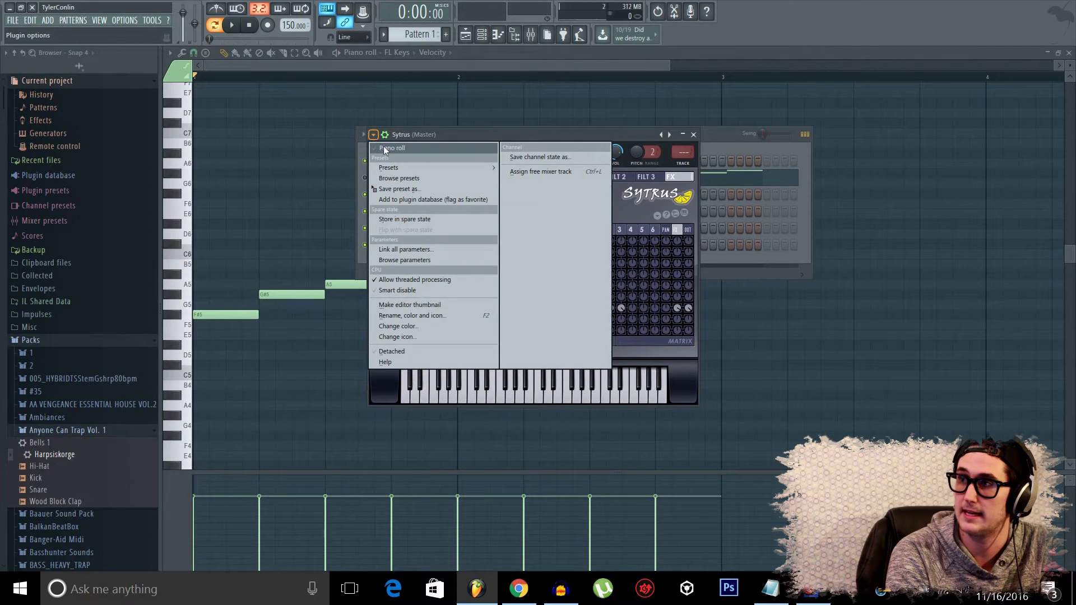
pyautogui.moveTo(386, 170)
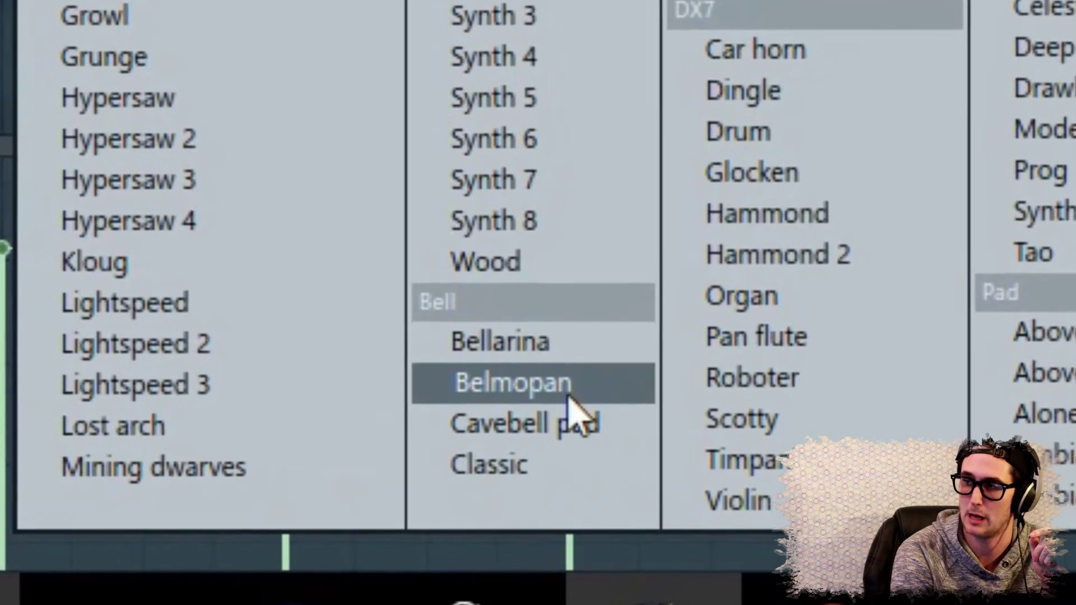
pyautogui.click(569, 393)
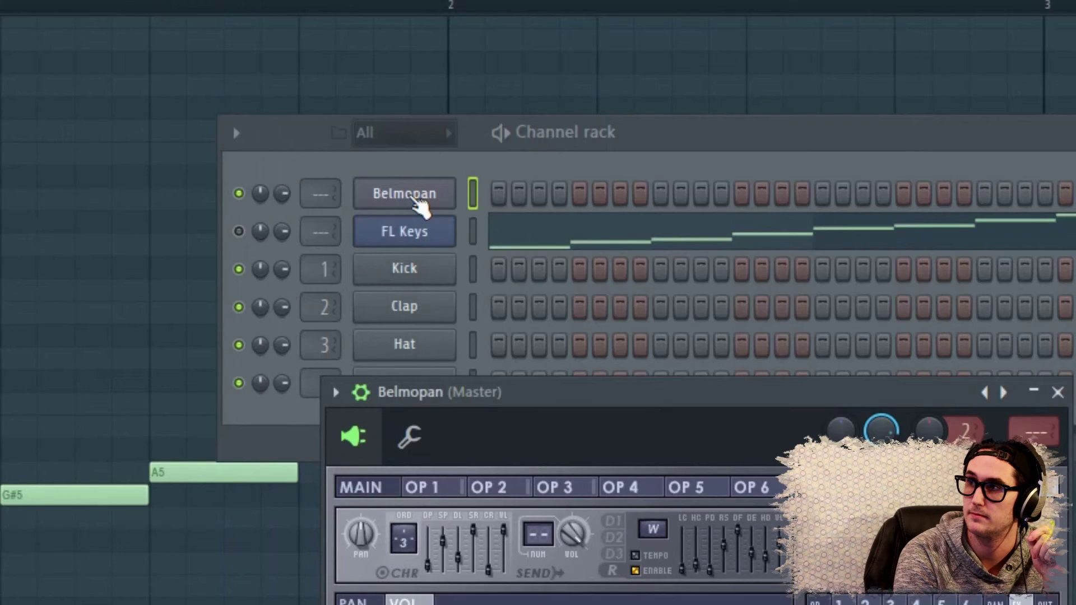
# Rename the Belmopan channel as Bell Hop.
pyautogui.rightClick(415, 197)
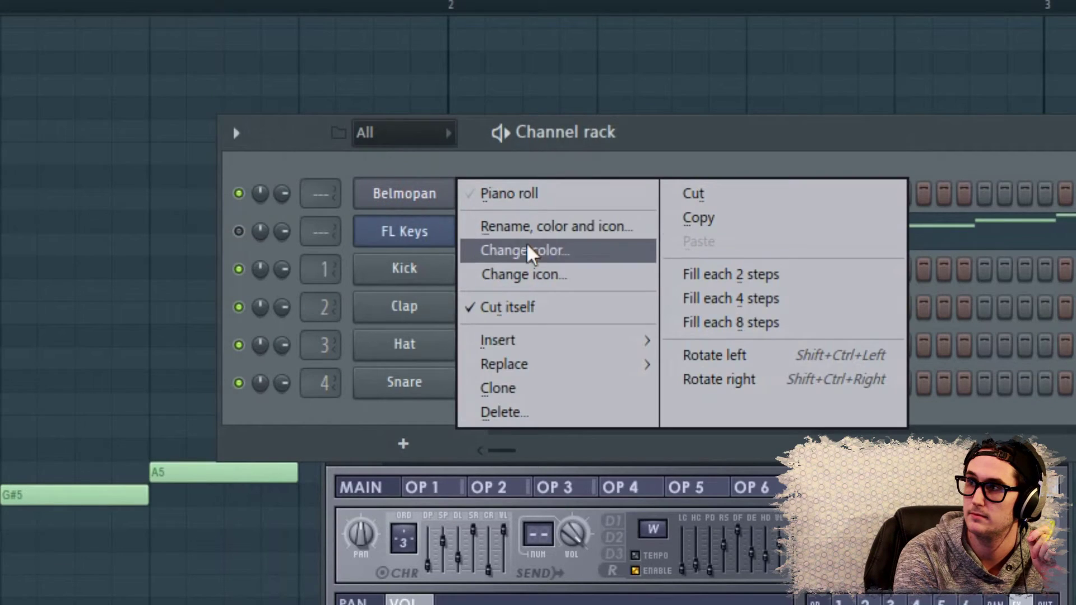
pyautogui.click(547, 224)
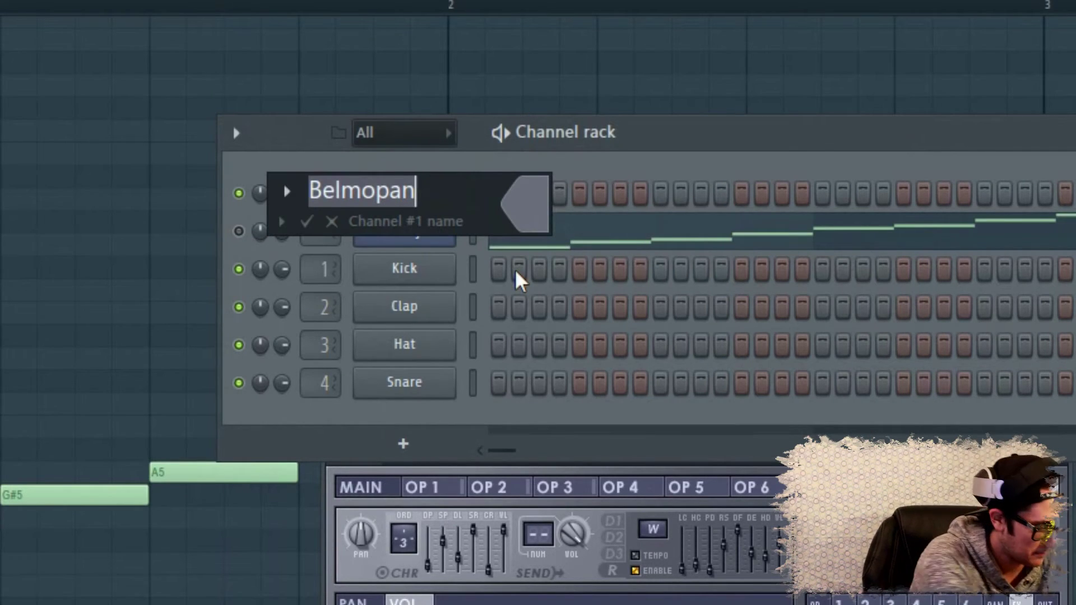
pyautogui.write('Bell Hop')
pyautogui.press('Return')
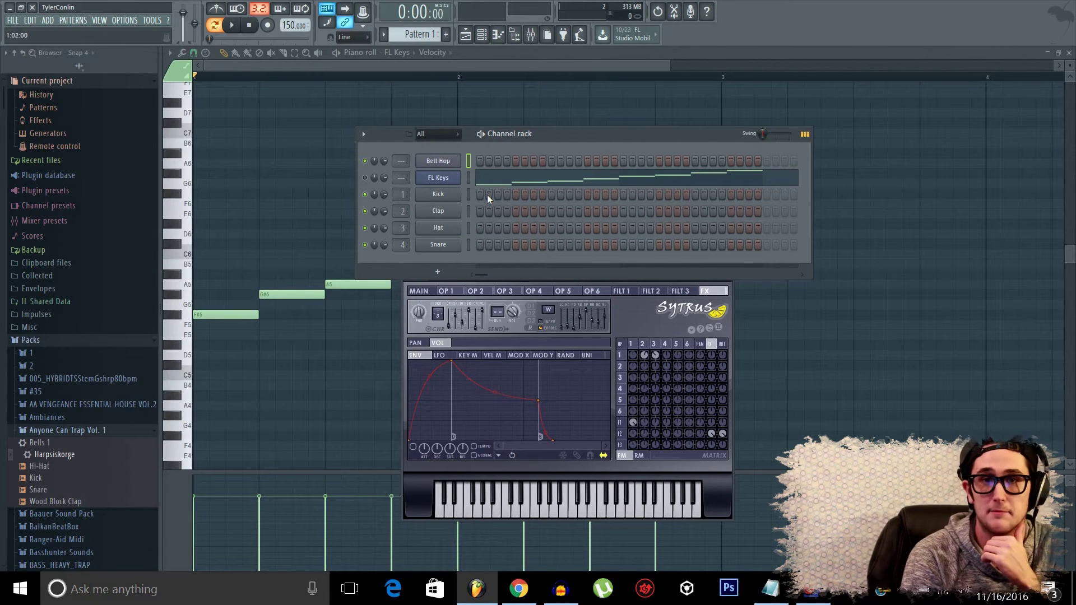
pyautogui.rightClick(439, 161)
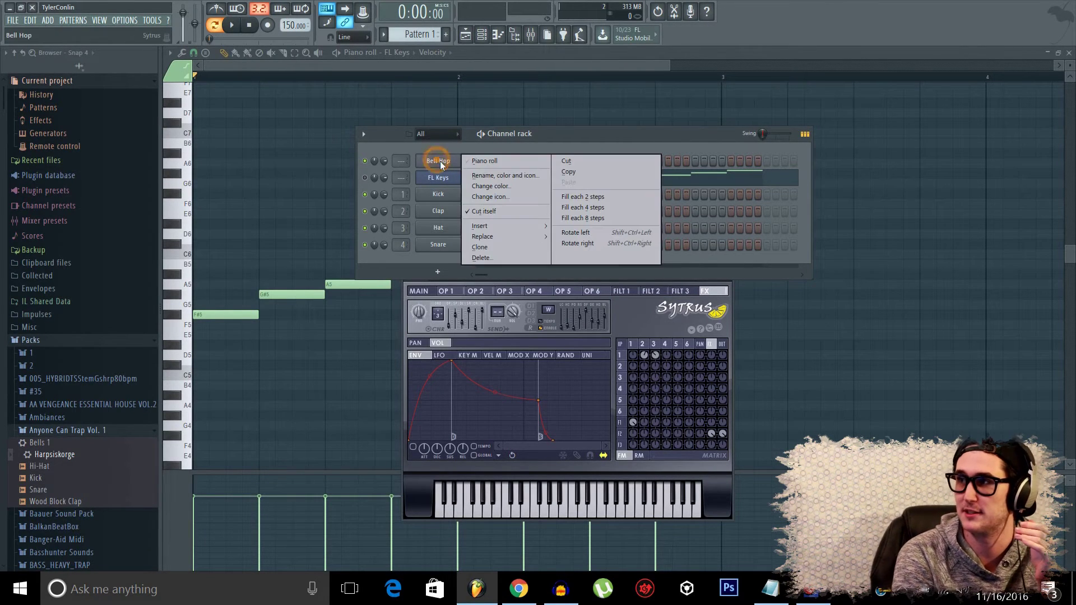
pyautogui.click(497, 176)
pyautogui.click(404, 178)
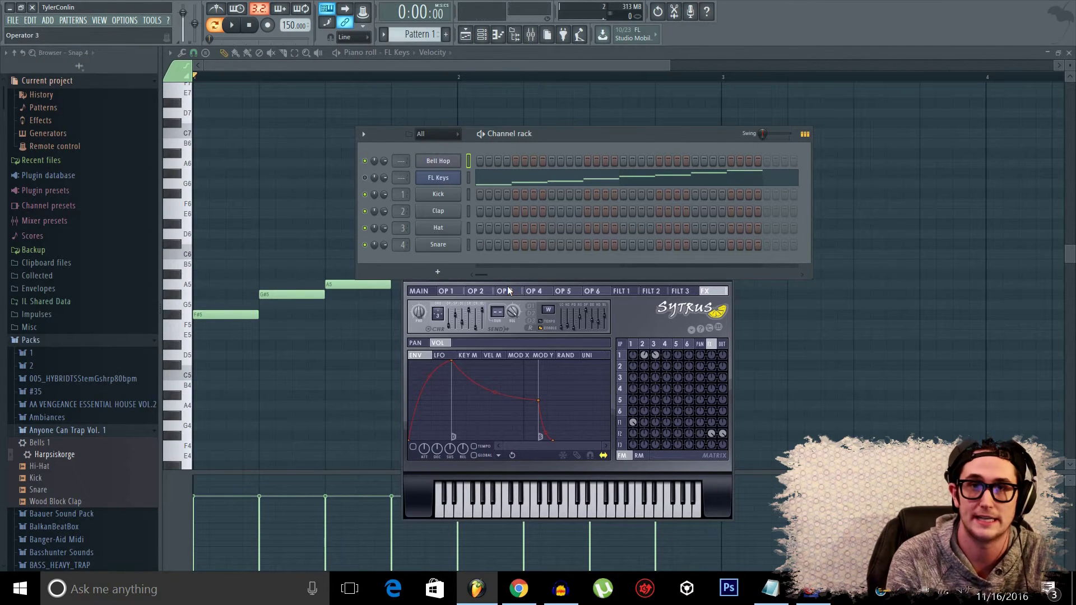
# Move the Bell Hop plugin window up, lower its reverb wet volume to -100%, and raise it again to about 9%.
pyautogui.click(626, 324)
pyautogui.moveTo(579, 245); pyautogui.dragTo(581, 190)
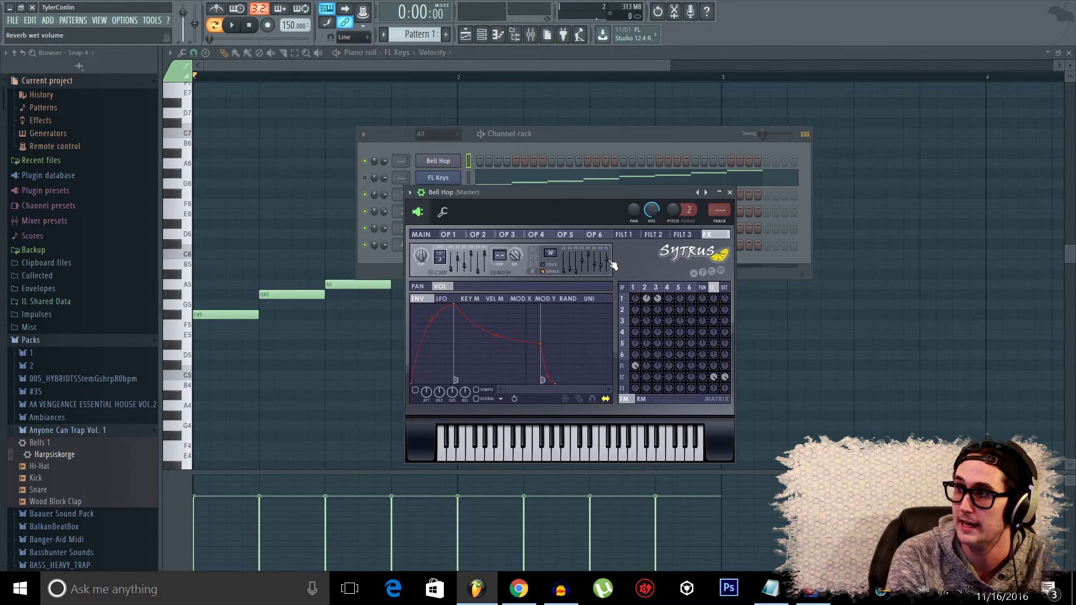
pyautogui.moveTo(611, 262); pyautogui.dragTo(611, 272)
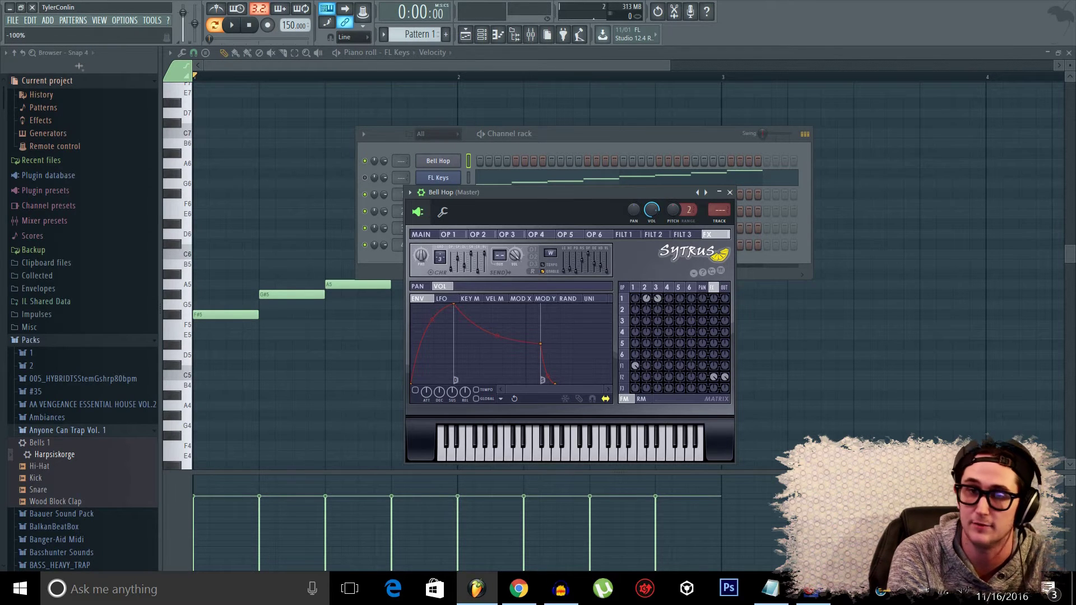
pyautogui.moveTo(608, 272); pyautogui.dragTo(608, 264)
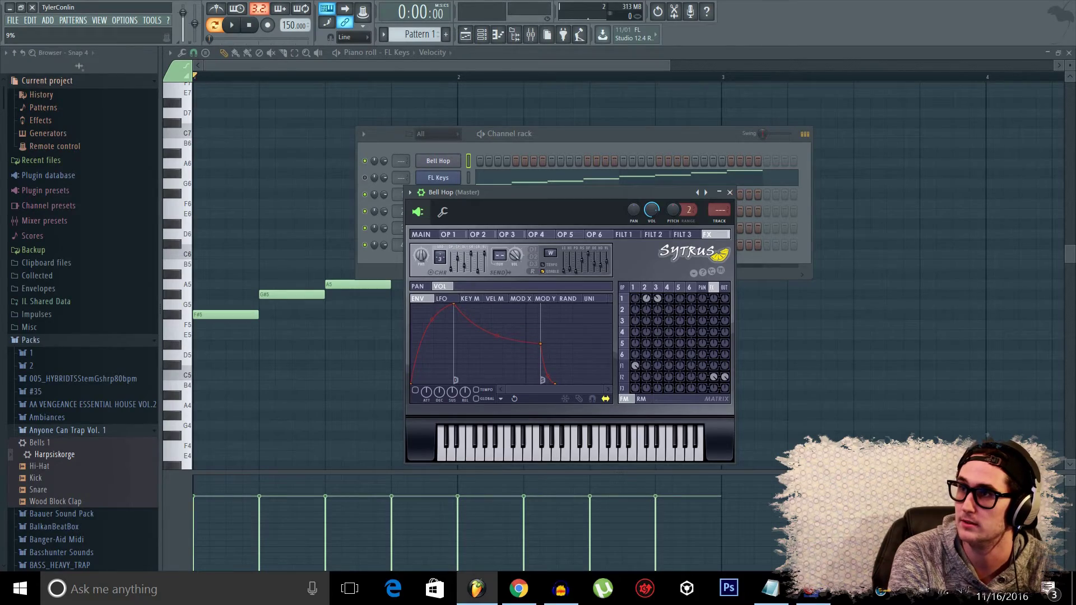
pyautogui.moveTo(608, 264); pyautogui.dragTo(608, 263)
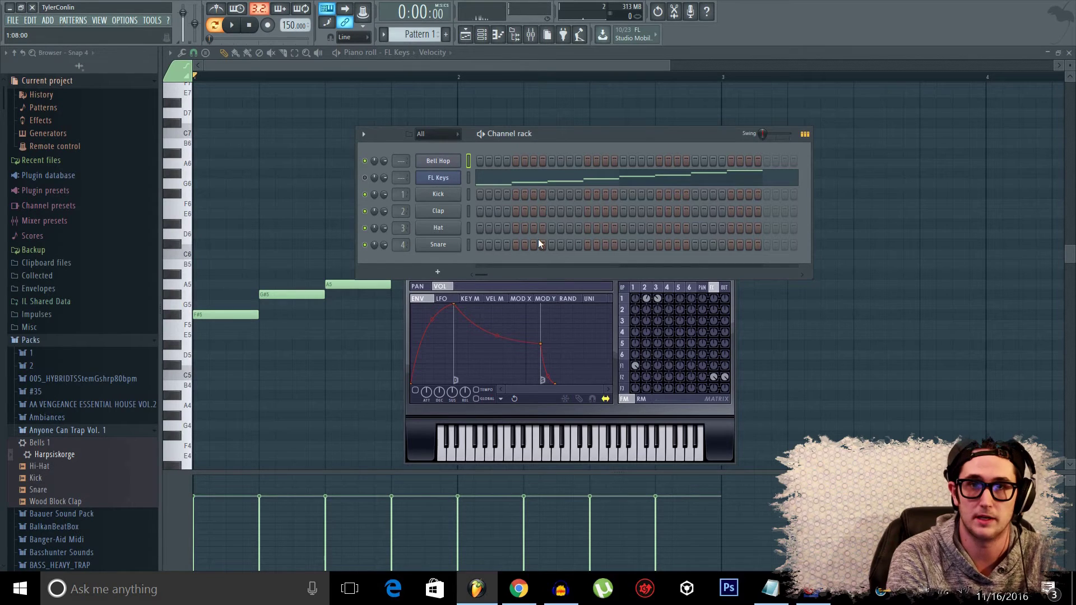
# Open the Bell Hop channel's empty piano roll, and compare it with the FL Keys pattern in the channel rack.
pyautogui.rightClick(440, 162)
pyautogui.click(472, 160)
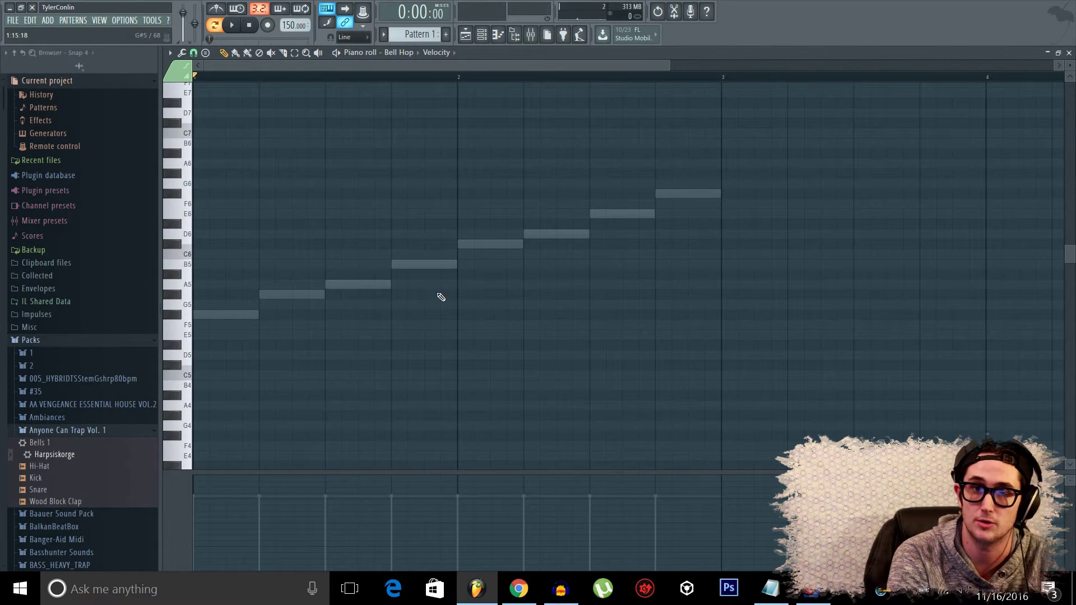
pyautogui.click(481, 34)
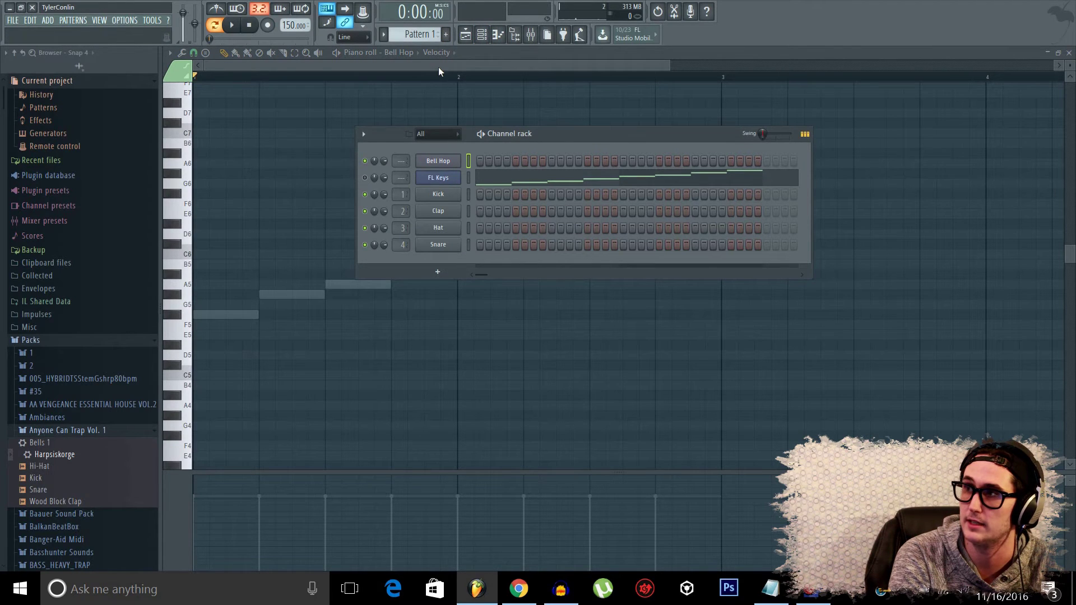
pyautogui.click(417, 66)
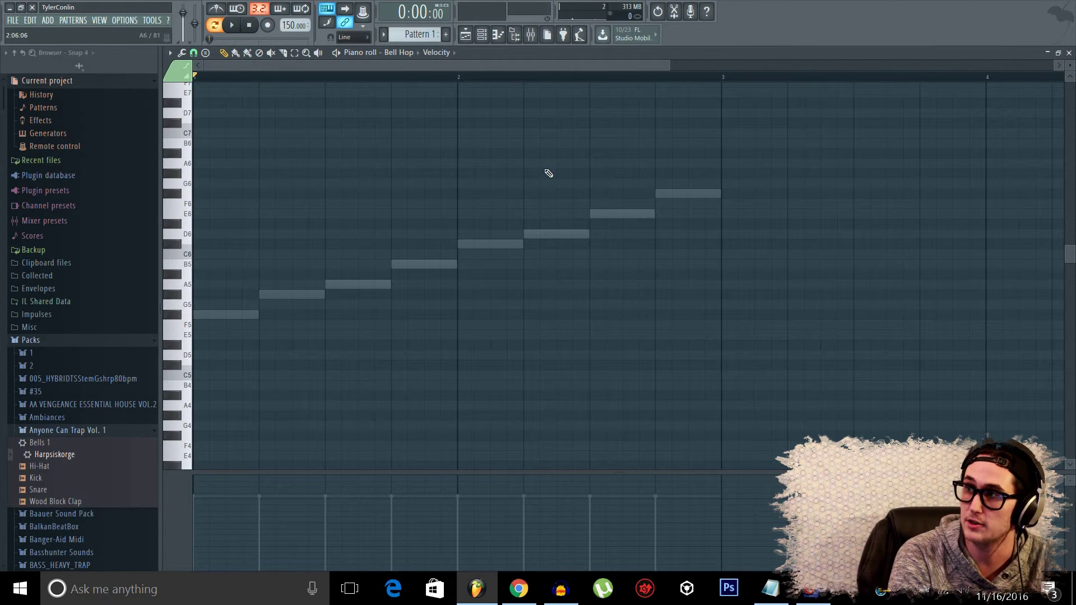
pyautogui.click(481, 34)
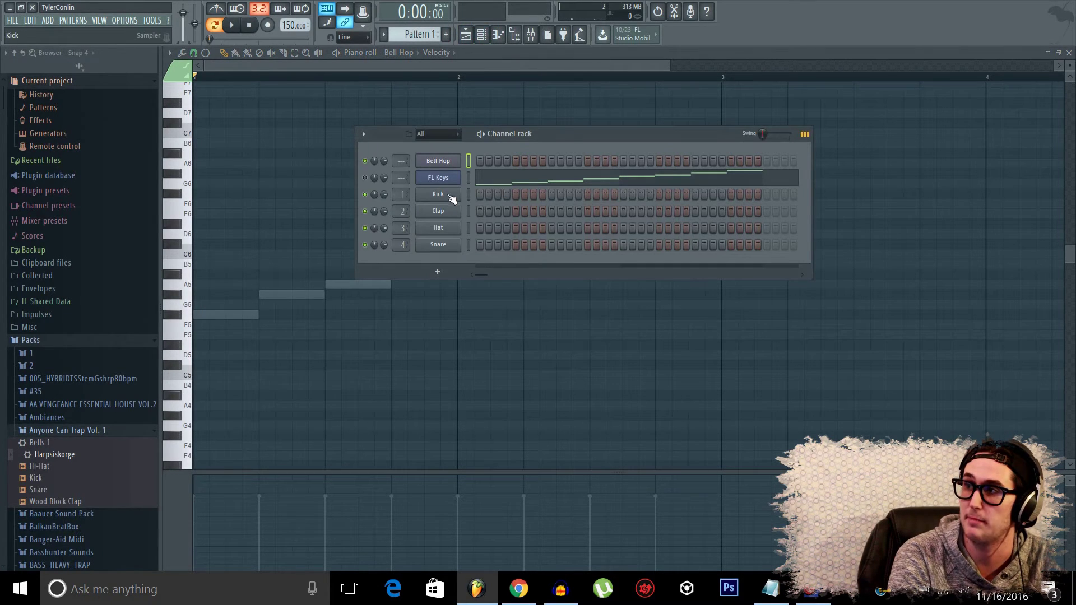
pyautogui.click(434, 65)
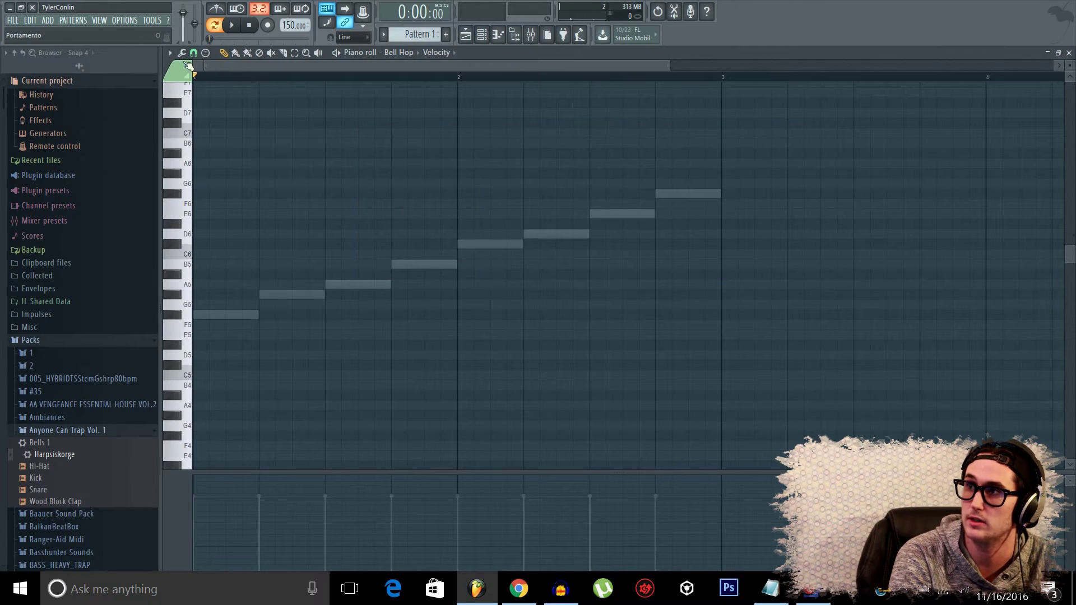
# Check the Ghost channels option among the piano roll helpers without changing it.
pyautogui.click(169, 54)
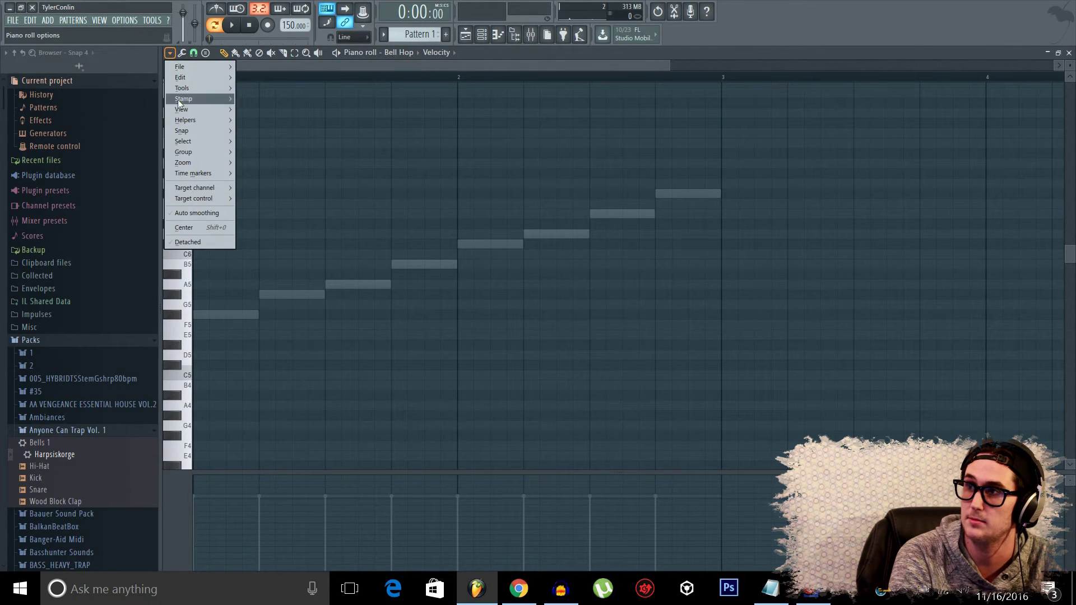
pyautogui.moveTo(190, 121)
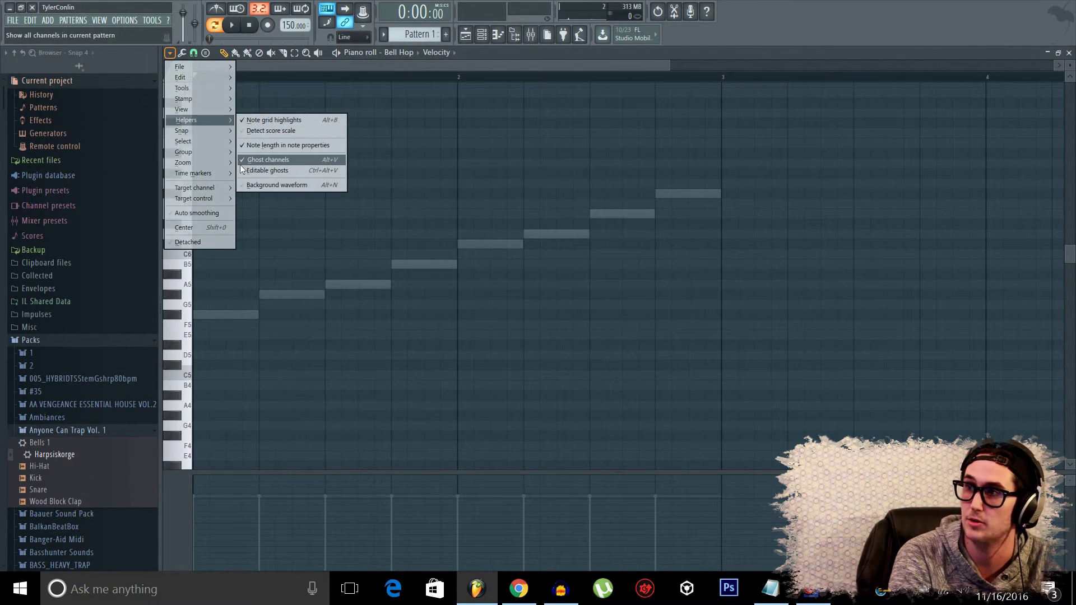
pyautogui.click(358, 73)
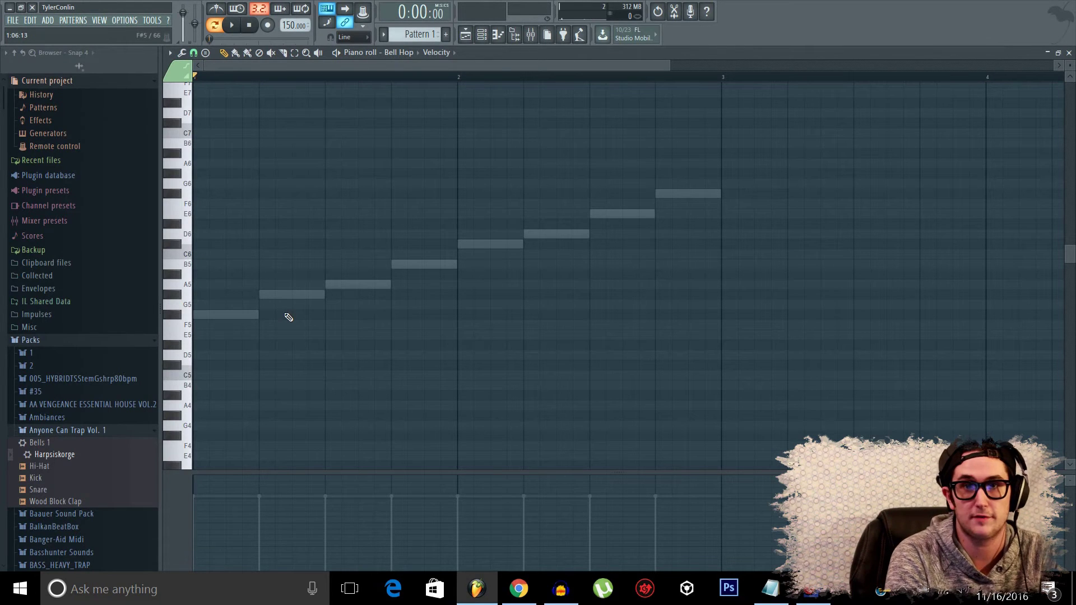
# Place an F#5 note on the first beat and an E5 note on the second for Bell Hop, and play them back.
pyautogui.click(200, 317)
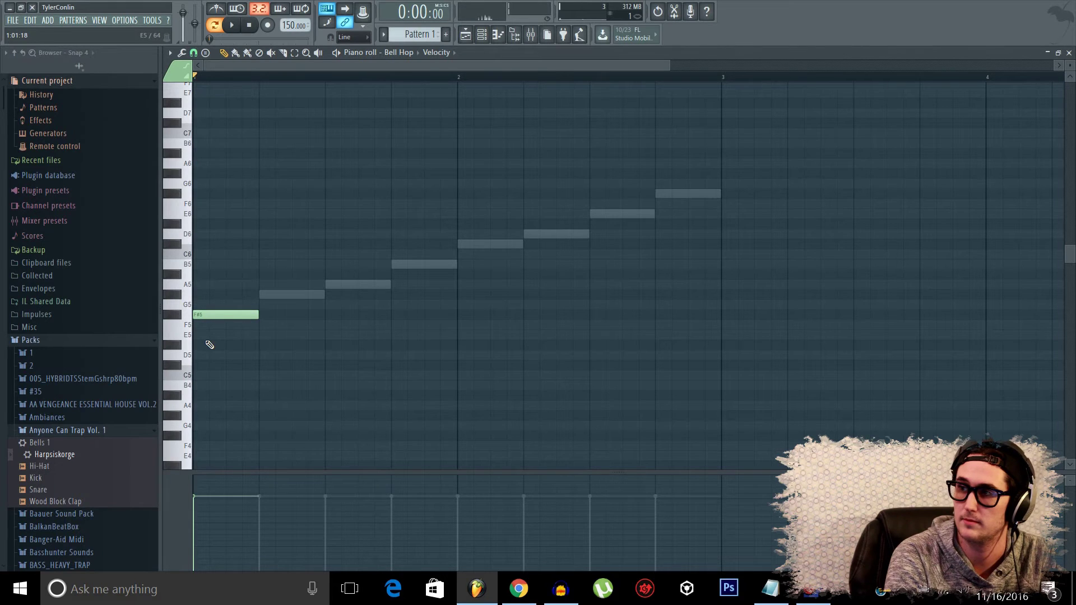
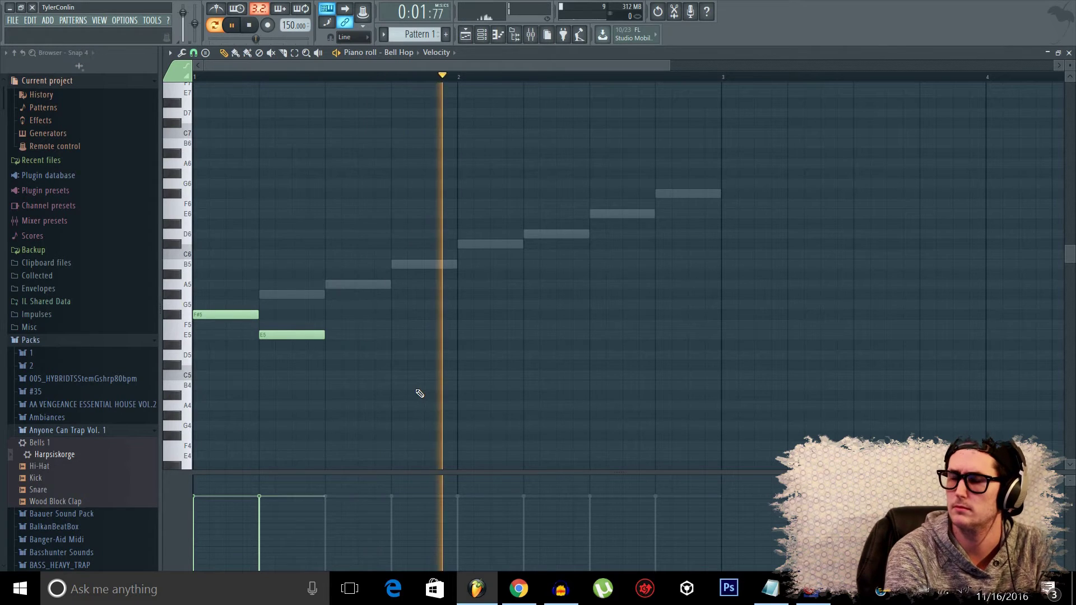
pyautogui.press('space')
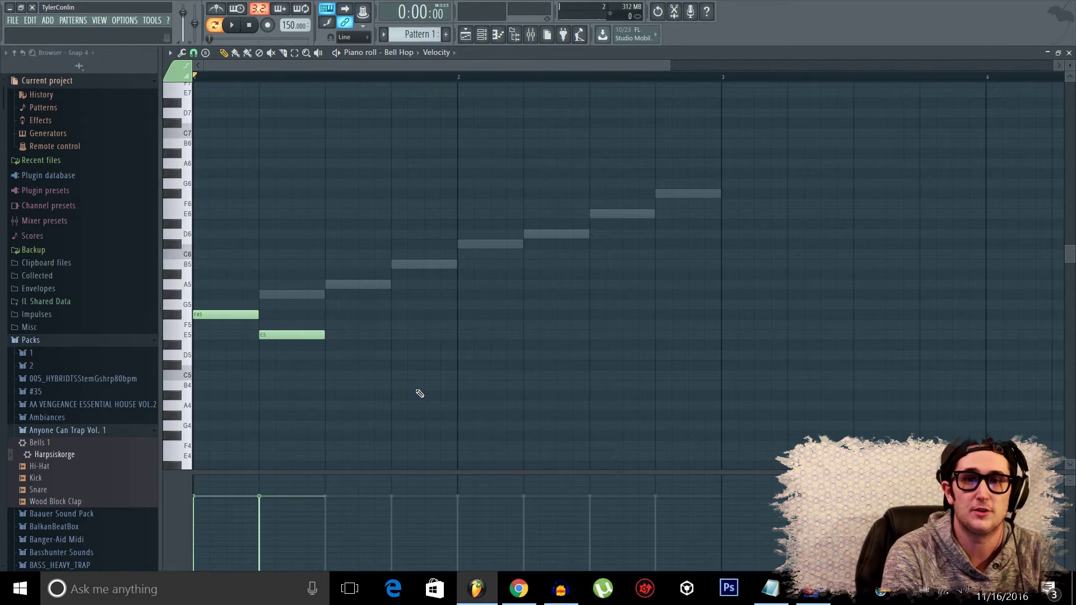
# Switch to the FL Keys ghost notes, and raise the scale's seventh note to F6 and its sixth note to D#6.
pyautogui.rightClick(617, 224)
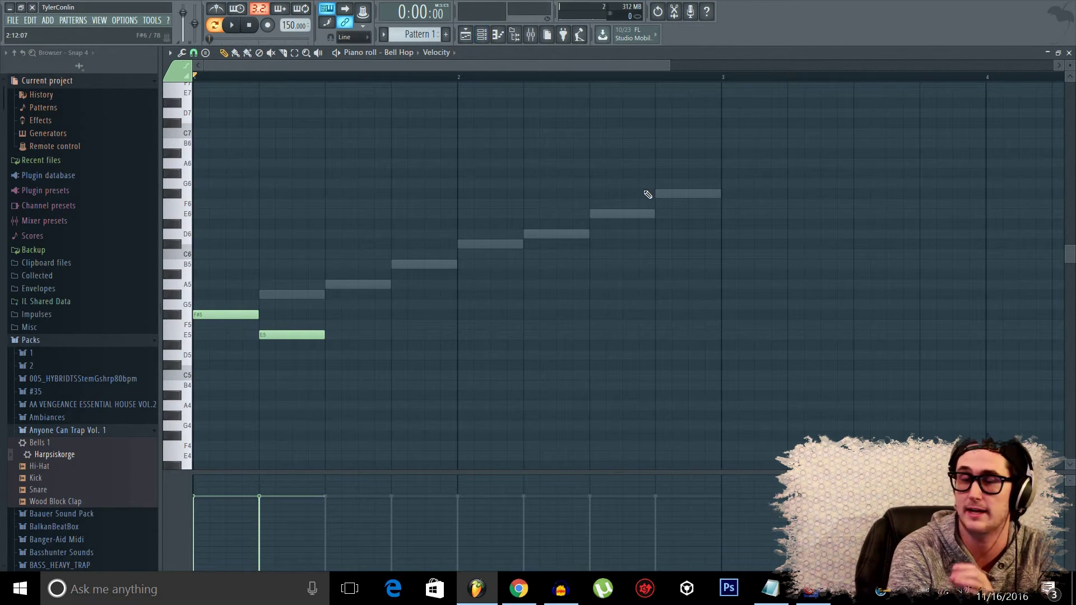
pyautogui.doubleClick(621, 213)
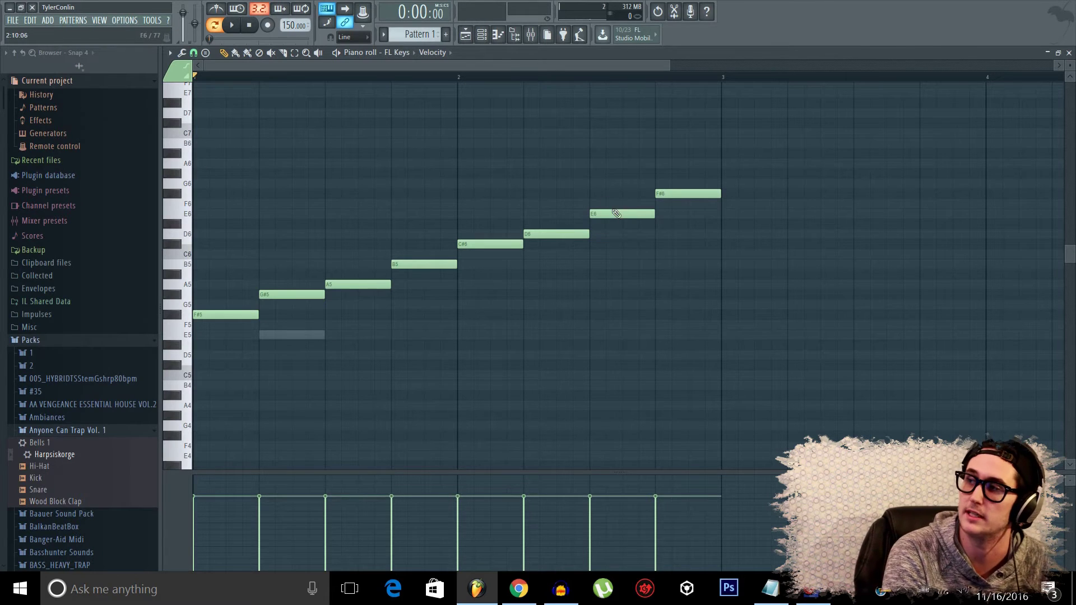
pyautogui.moveTo(621, 221); pyautogui.dragTo(615, 204)
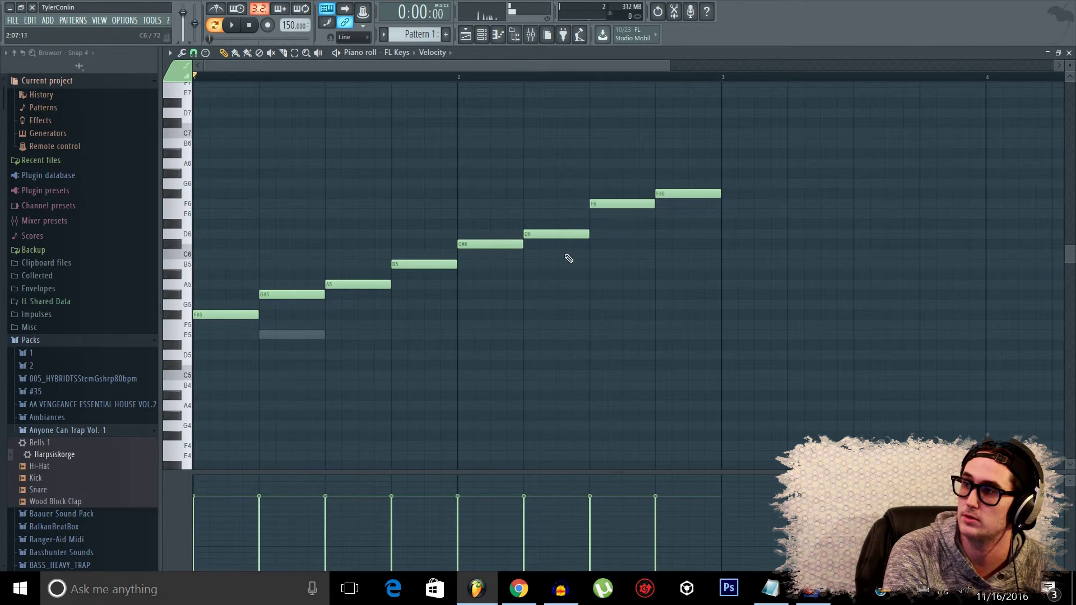
pyautogui.moveTo(564, 234); pyautogui.dragTo(570, 227)
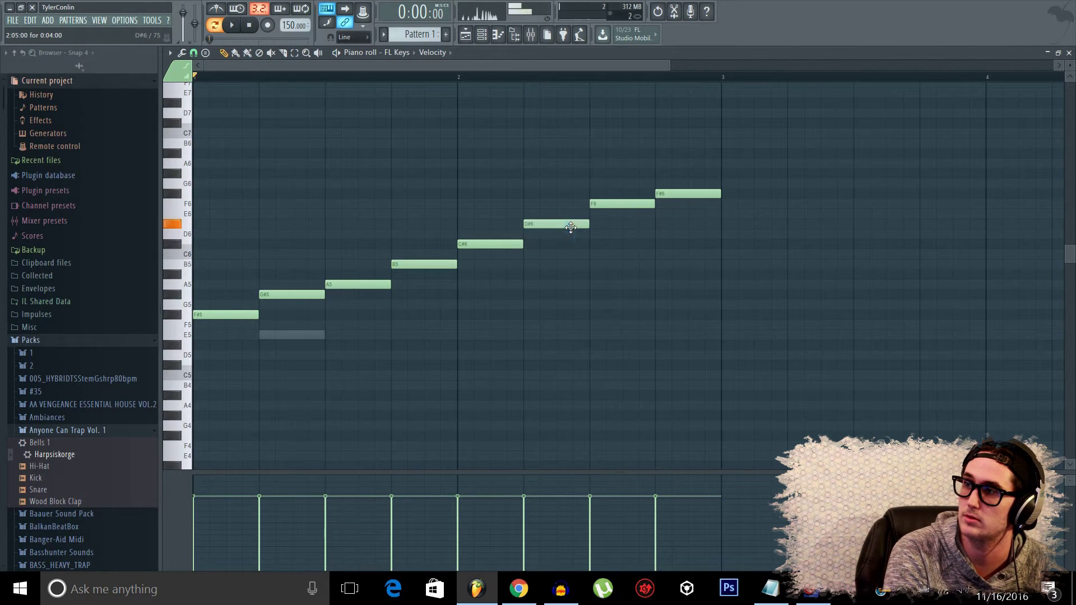
# Return to the Bell Hop notes, replace the second note with F5, and play the two-note melody.
pyautogui.doubleClick(298, 334)
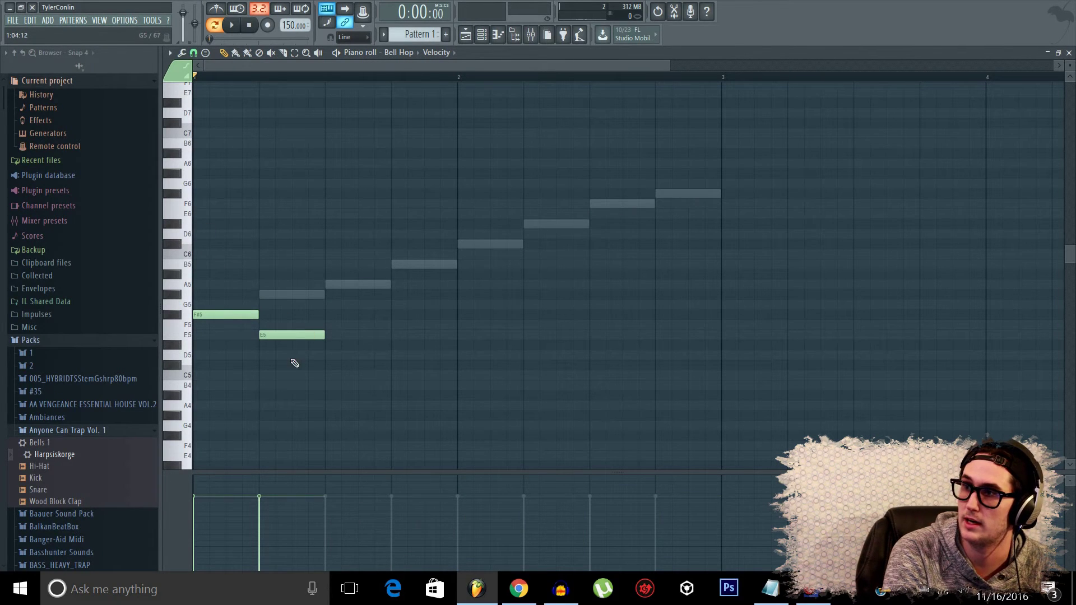
pyautogui.rightClick(287, 334)
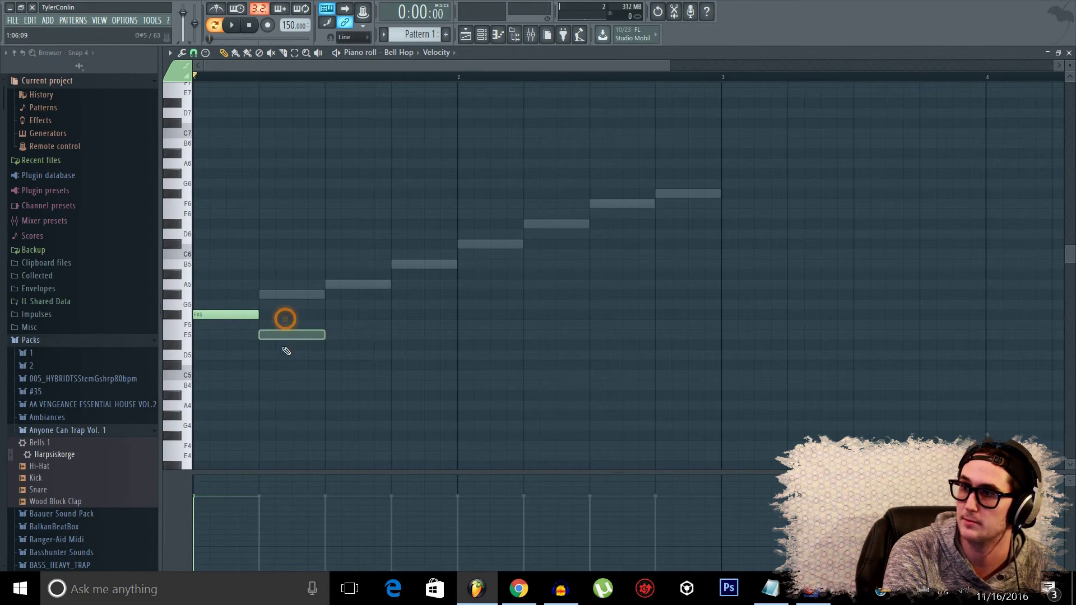
pyautogui.click(264, 325)
pyautogui.click(232, 25)
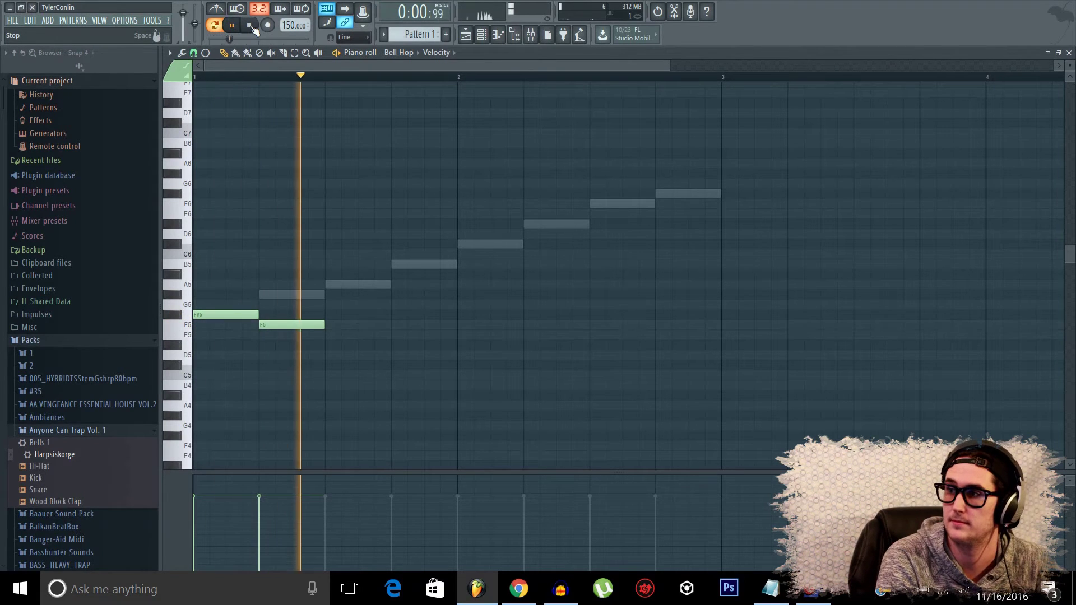
pyautogui.click(251, 25)
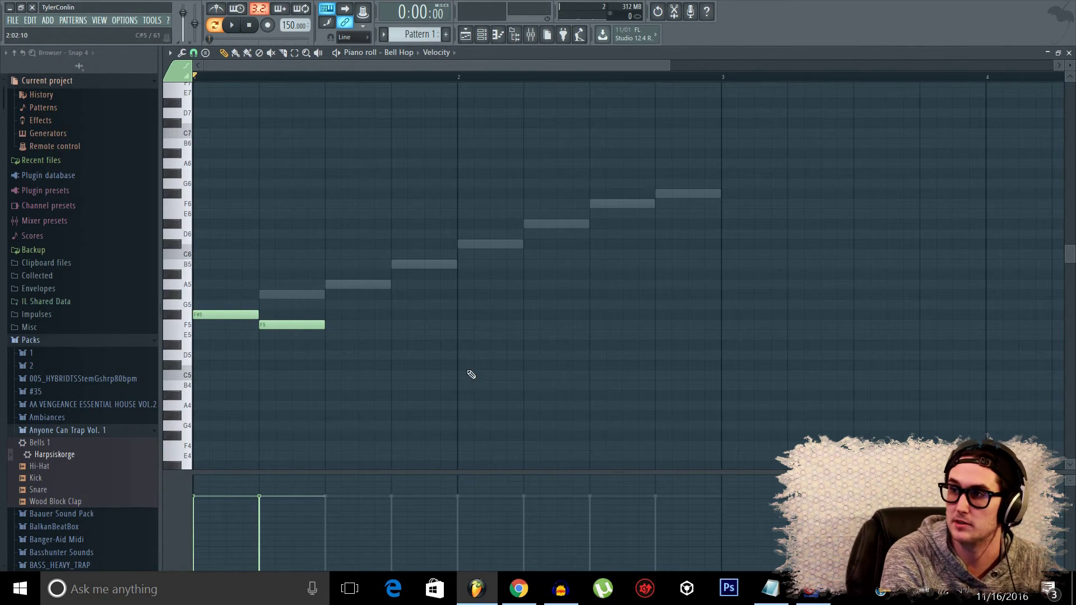
# Place a D#5 note on the fourth beat of the Bell Hop melody and play it back.
pyautogui.click(396, 348)
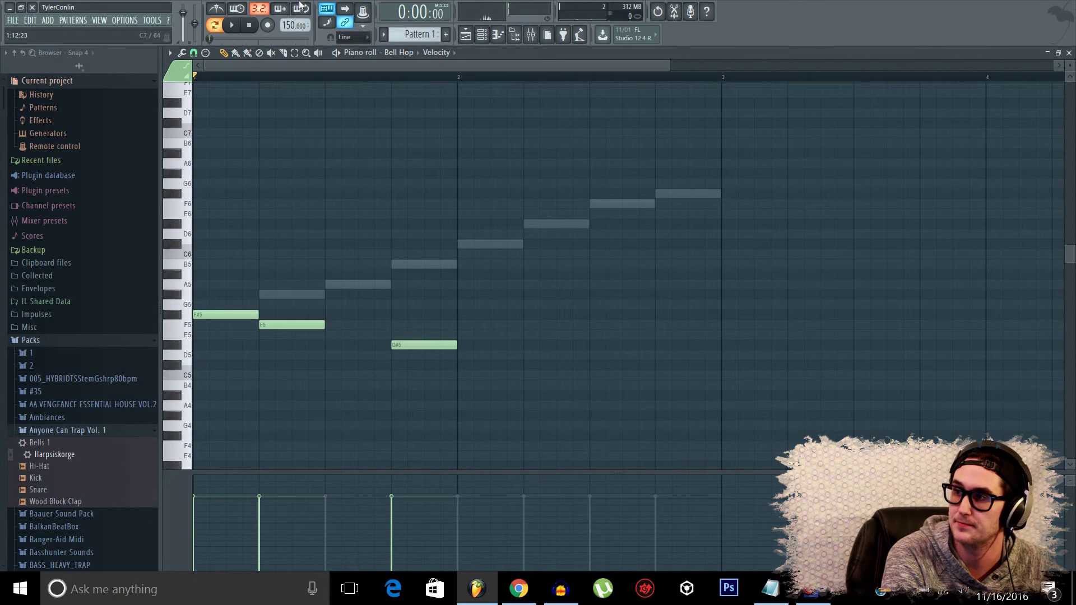
pyautogui.press('space')
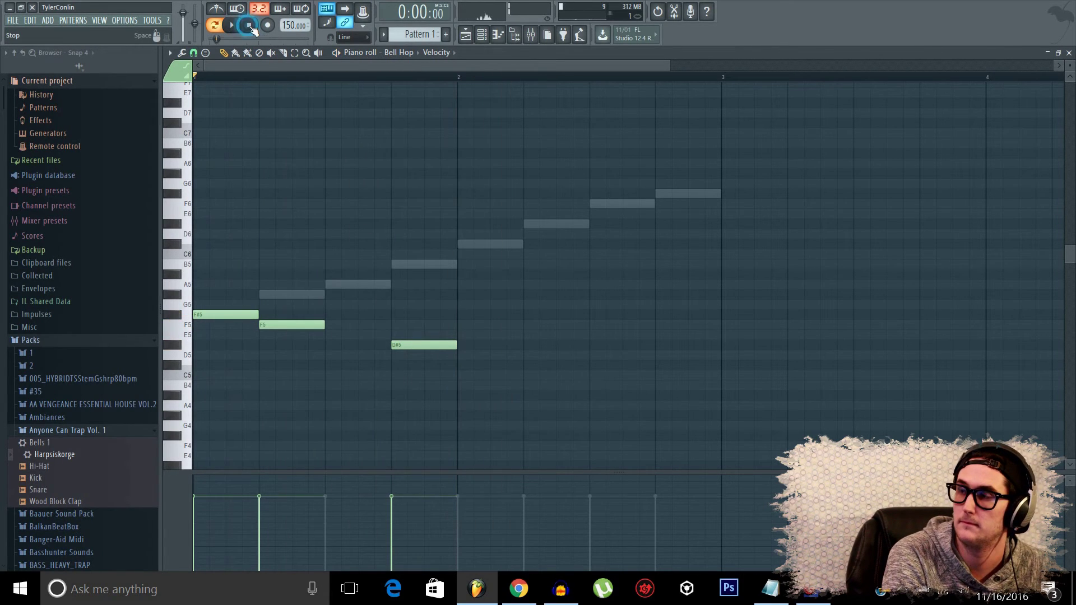
pyautogui.click(251, 26)
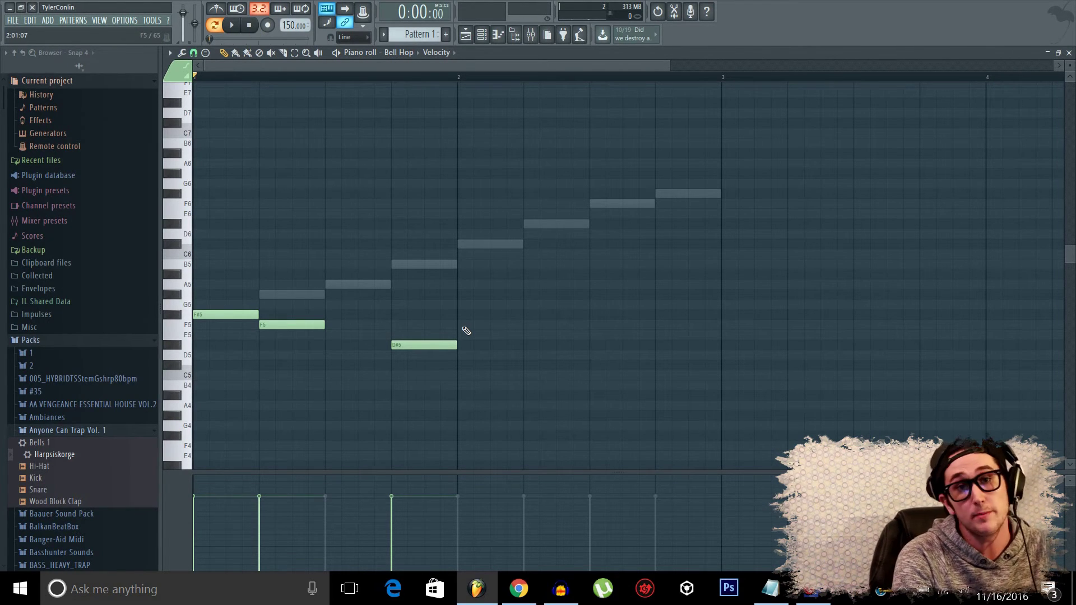
# Switch to the FL Keys ghost notes, lower the scale's sixth note to D6, and return to Bell Hop to play the melody.
pyautogui.click(503, 249)
pyautogui.click(503, 250)
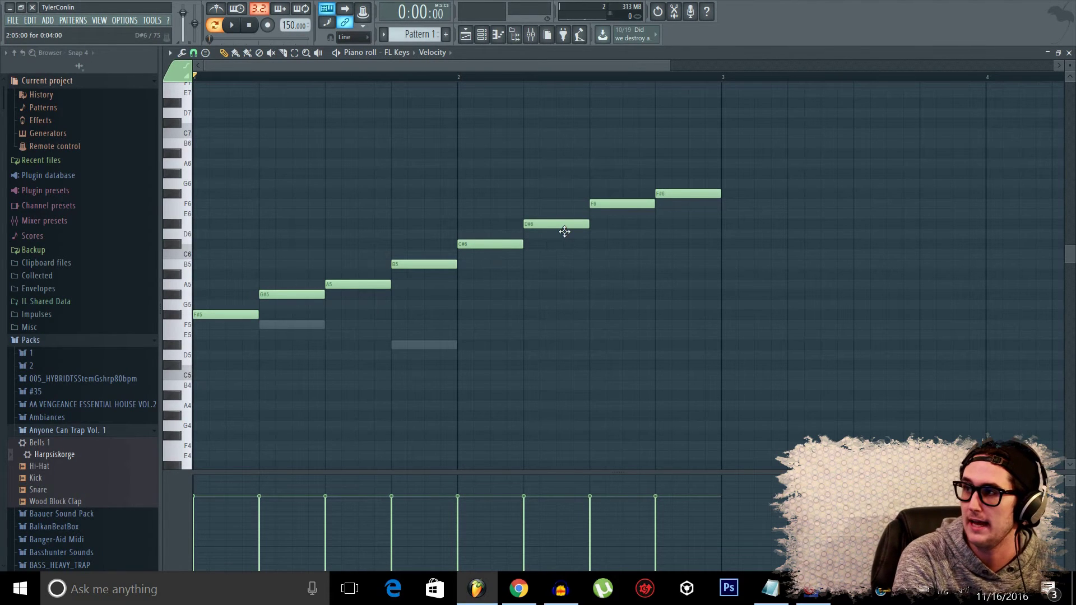
pyautogui.moveTo(566, 231); pyautogui.dragTo(561, 241)
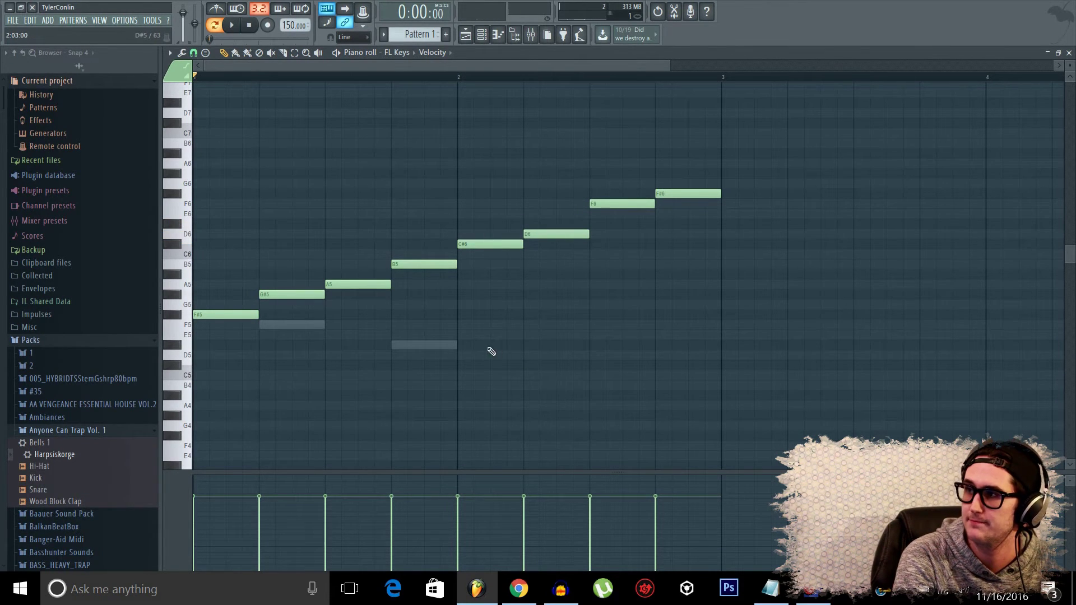
pyautogui.doubleClick(448, 346)
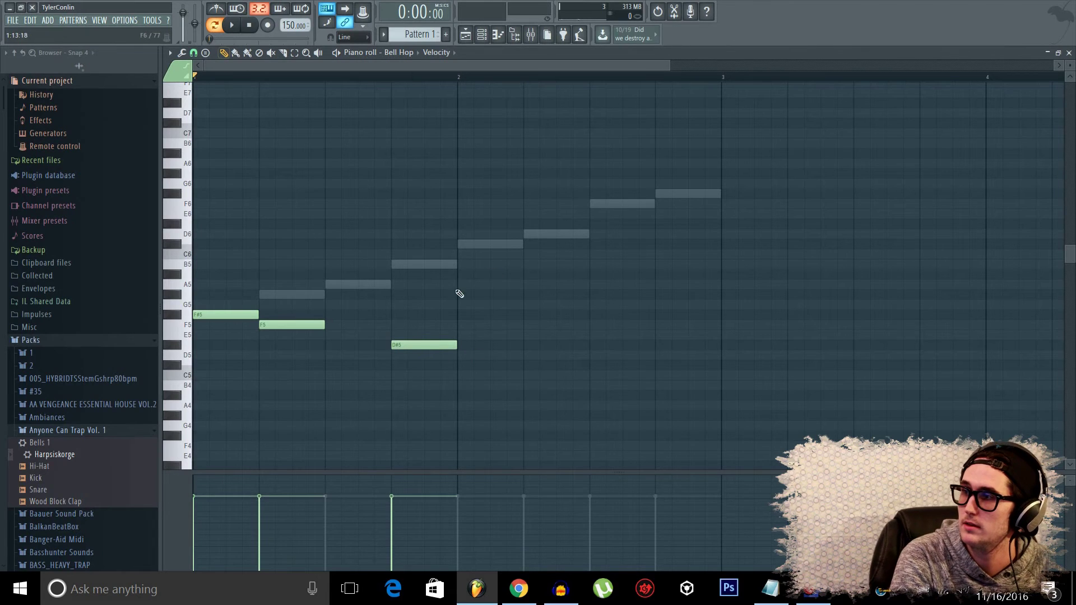
pyautogui.click(231, 24)
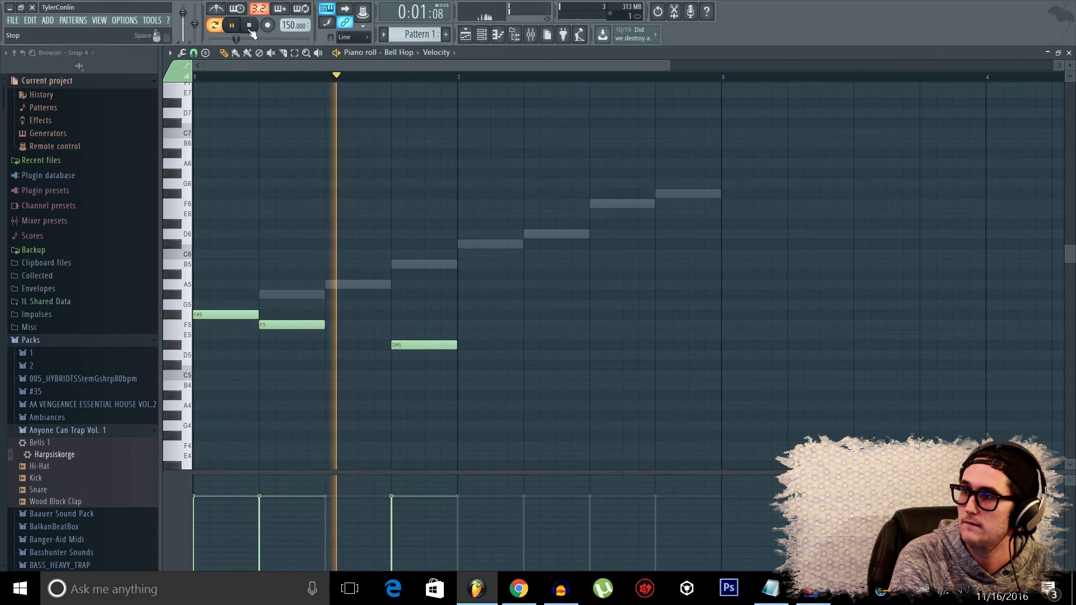
pyautogui.click(249, 26)
# Replace the note on the fourth beat with a D5 and play the melody.
pyautogui.rightClick(411, 344)
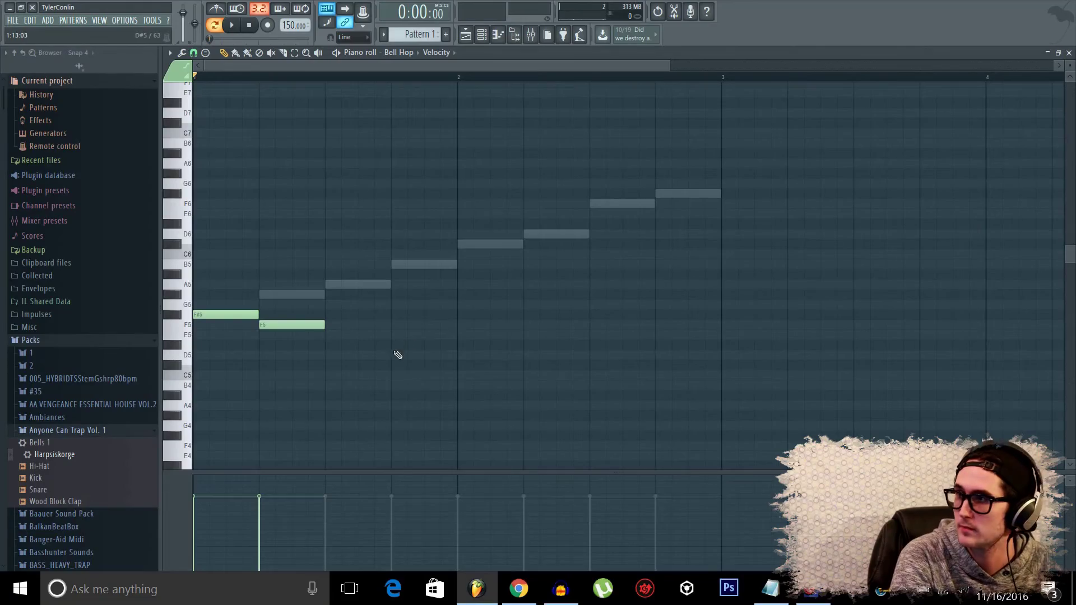
pyautogui.click(393, 355)
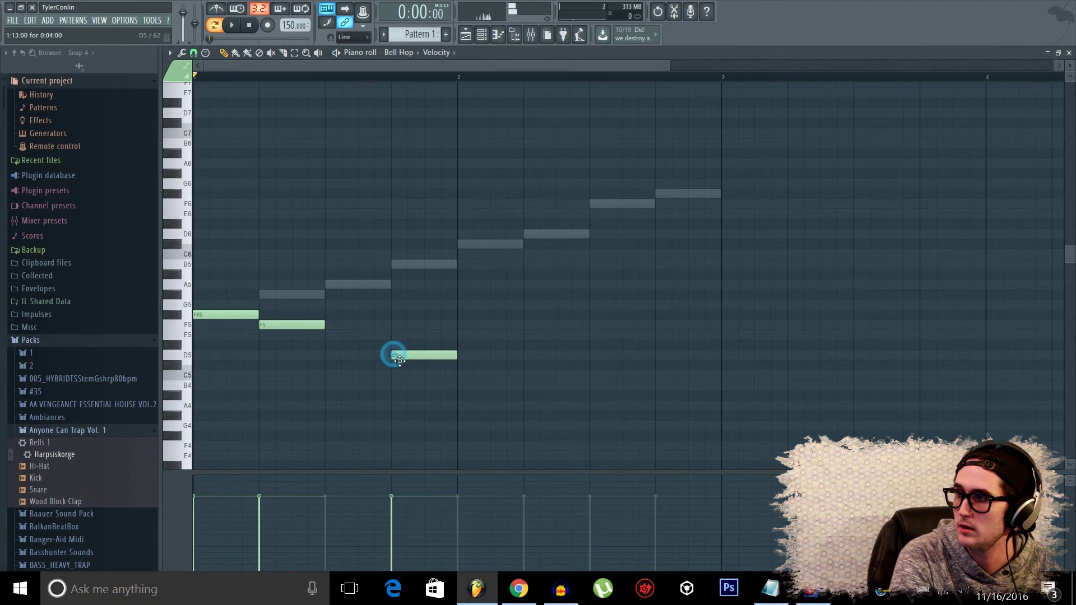
pyautogui.click(232, 25)
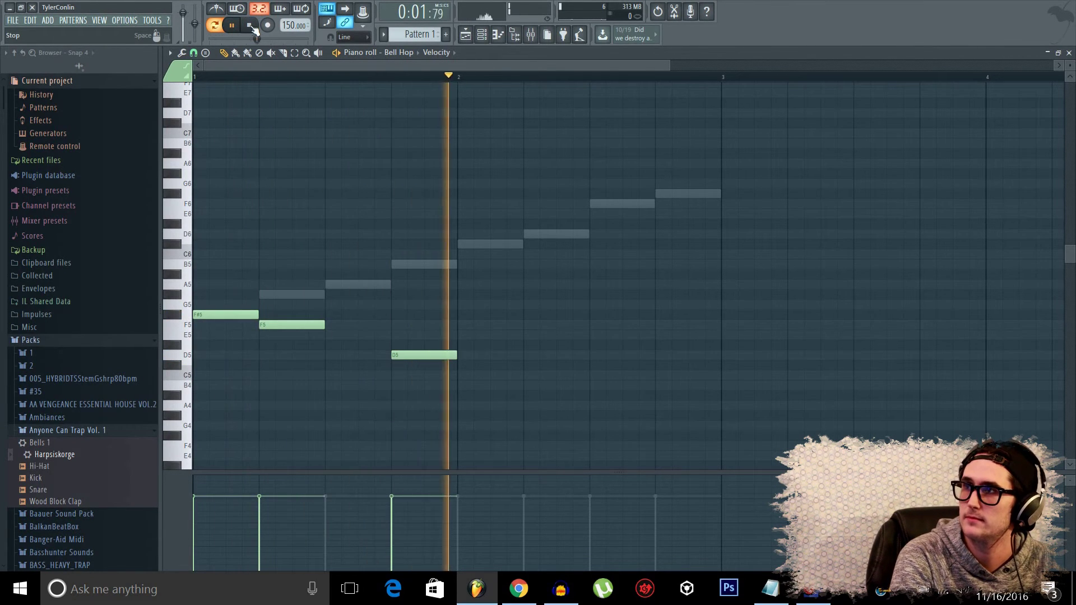
pyautogui.click(249, 26)
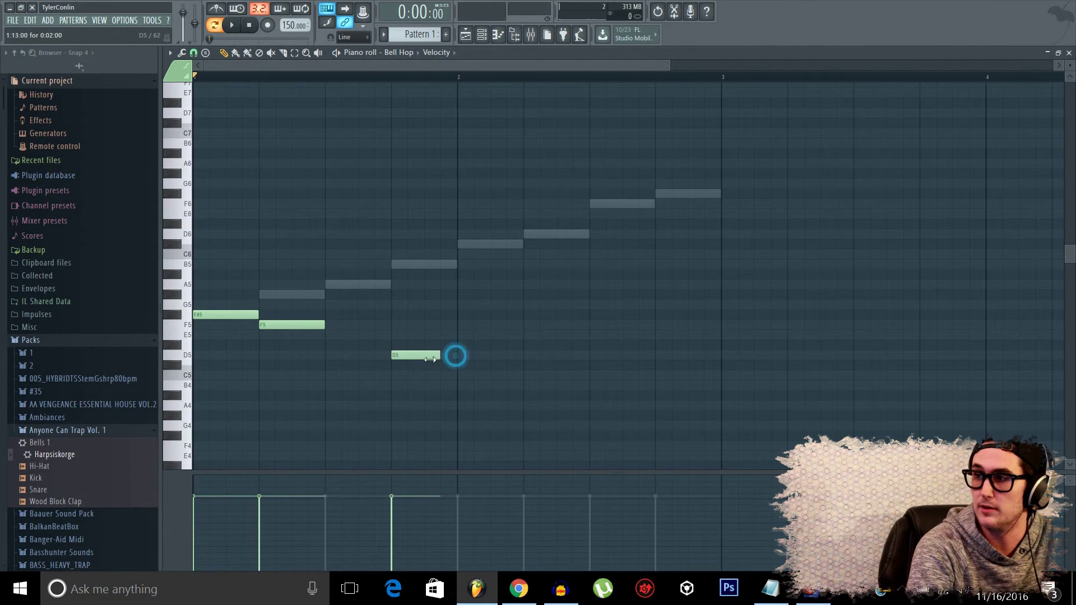
# Shorten the D5 note to half a beat, add a matching D5 at the start of bar 2, and start playback.
pyautogui.moveTo(455, 355); pyautogui.dragTo(424, 355)
pyautogui.hscroll(3, 673, 65)
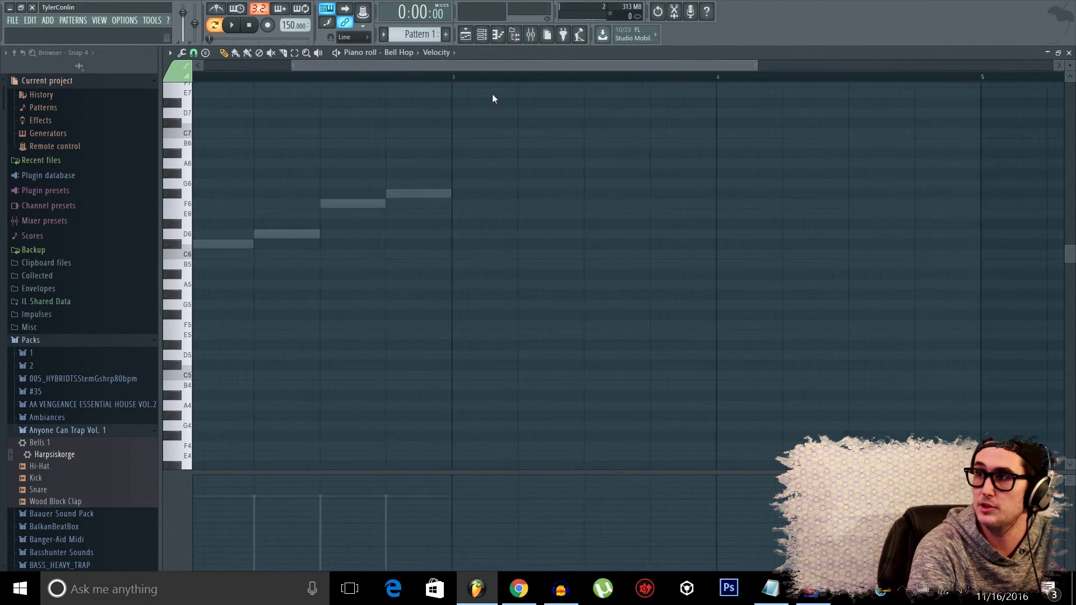
pyautogui.hscroll(-3, 693, 68)
pyautogui.moveTo(676, 67); pyautogui.dragTo(601, 67)
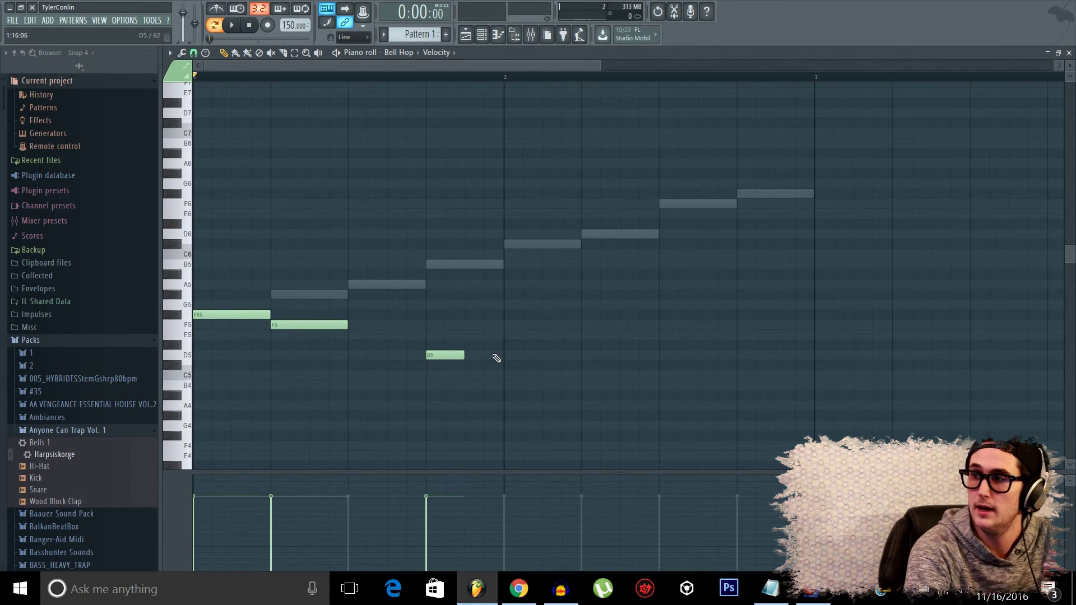
pyautogui.moveTo(604, 69); pyautogui.dragTo(651, 149)
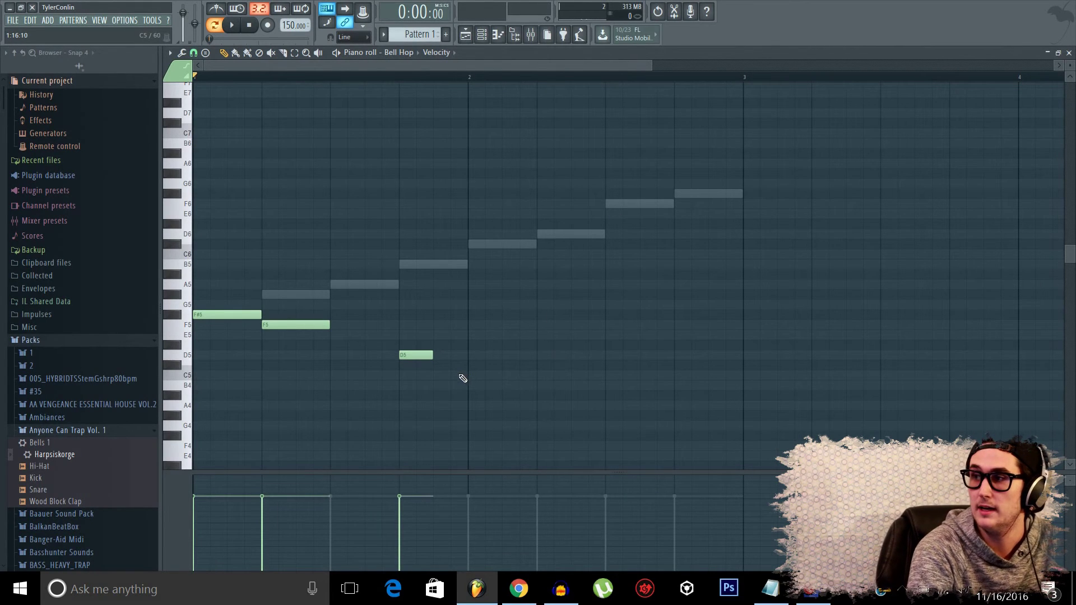
pyautogui.click(476, 355)
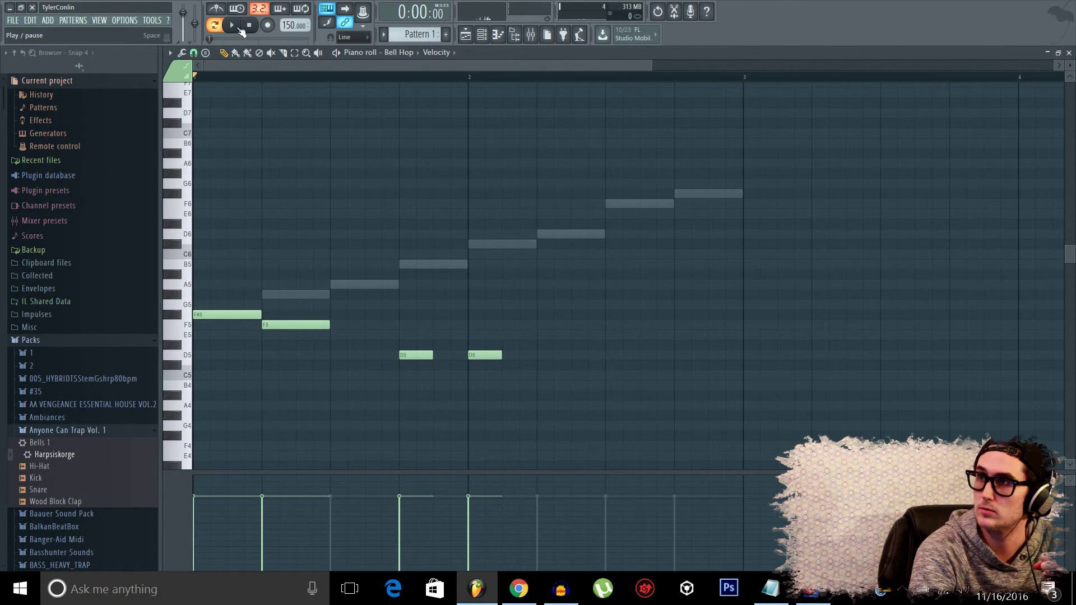
pyautogui.press('space')
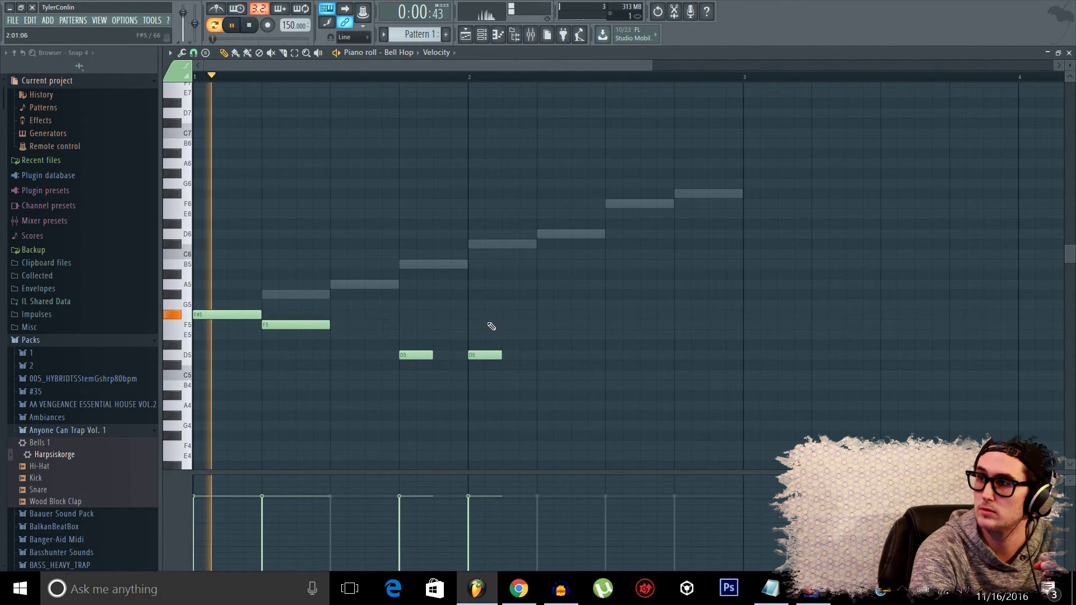
# Lengthen both D5 notes to one beat and add one-beat D5 notes at steps 7 and 13 of bar 2.
pyautogui.moveTo(437, 363); pyautogui.dragTo(552, 362)
pyautogui.click(572, 357)
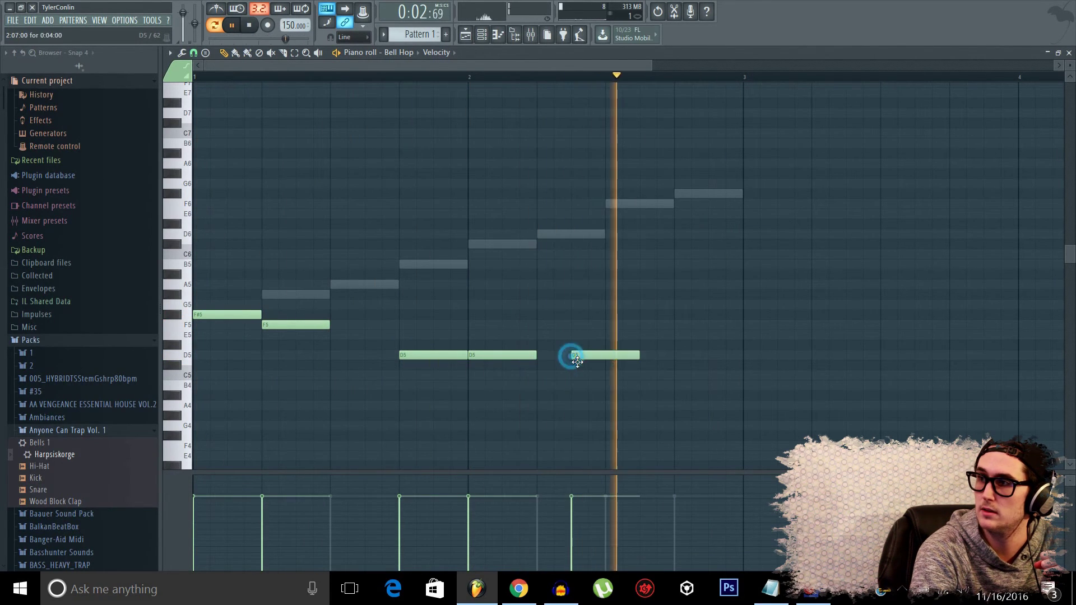
pyautogui.moveTo(512, 65); pyautogui.dragTo(571, 76)
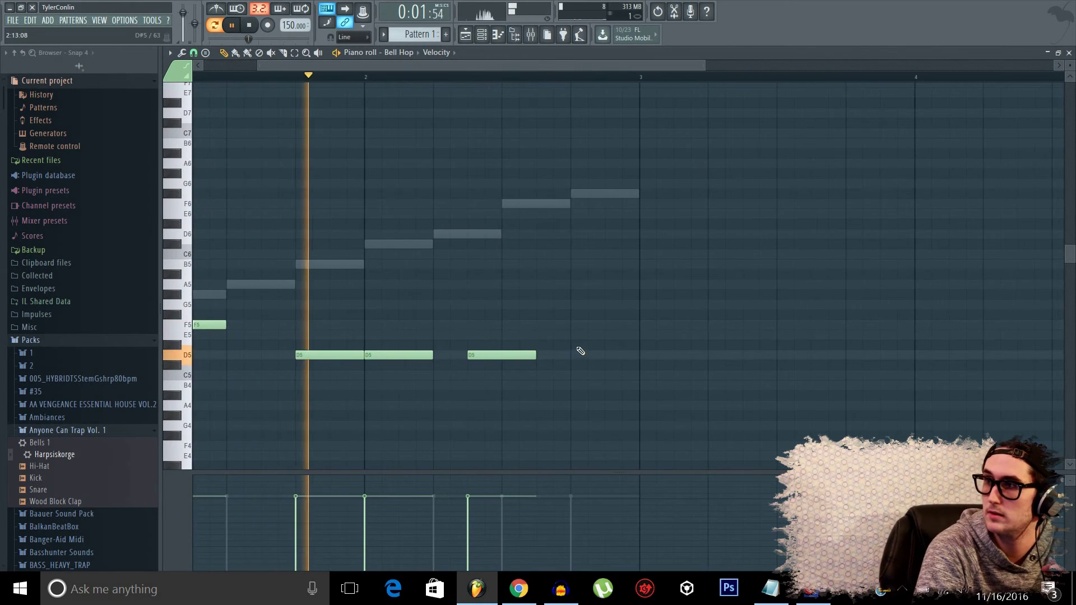
pyautogui.click(577, 358)
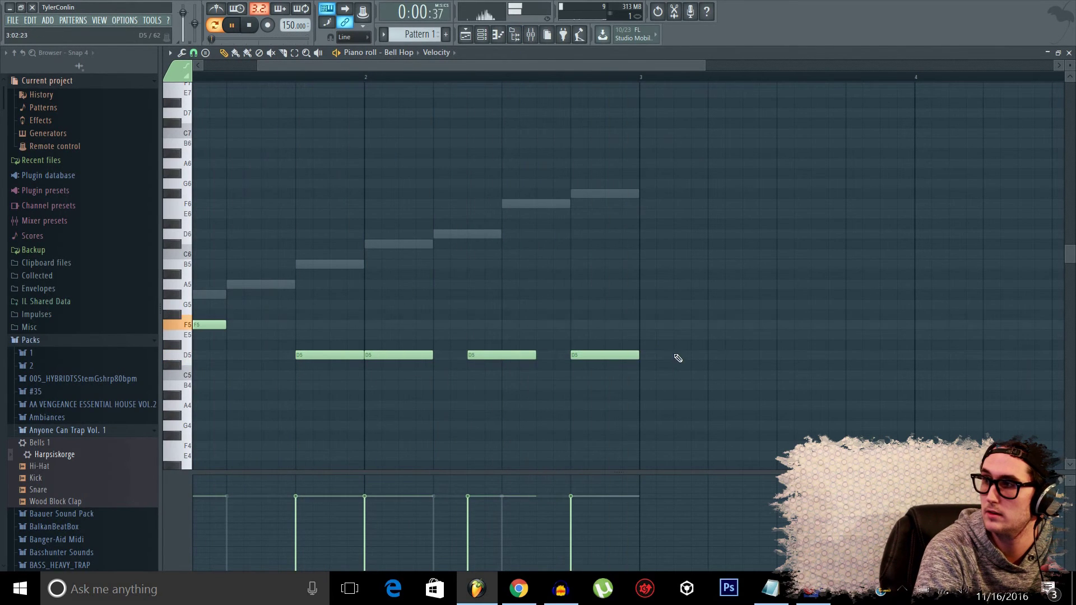
# Continue the melody with one-beat D5 notes at steps 3 and 9 of bar 3.
pyautogui.click(677, 358)
pyautogui.moveTo(552, 70); pyautogui.dragTo(694, 69)
pyautogui.click(653, 357)
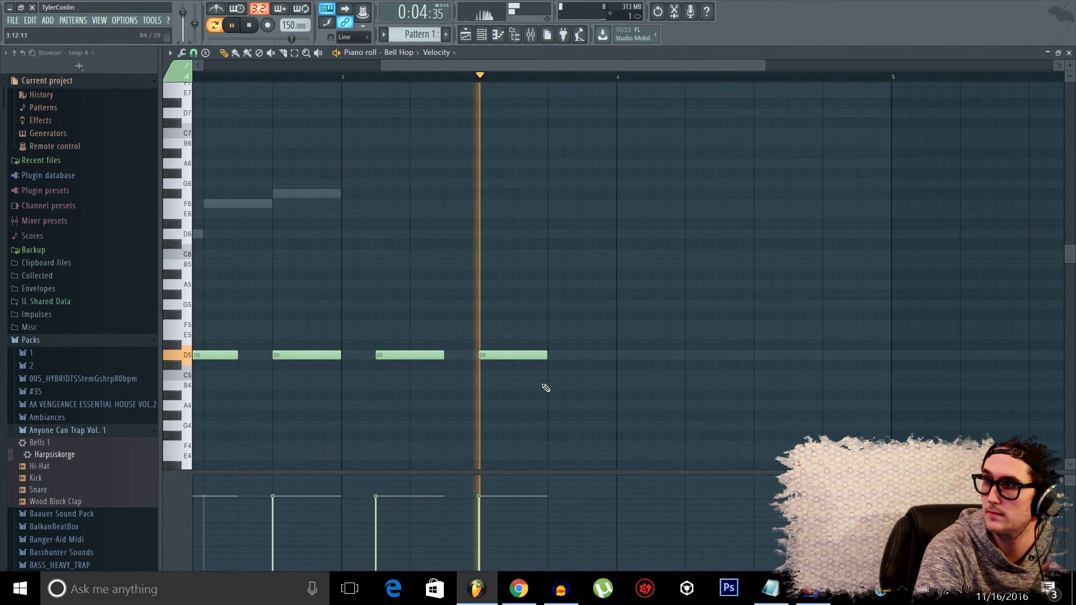
# Add one-beat D5 notes at step 15 of bar 3 and steps 5 and 9 of bar 4, and stop playback.
pyautogui.click(586, 357)
pyautogui.rightClick(587, 355)
pyautogui.click(584, 355)
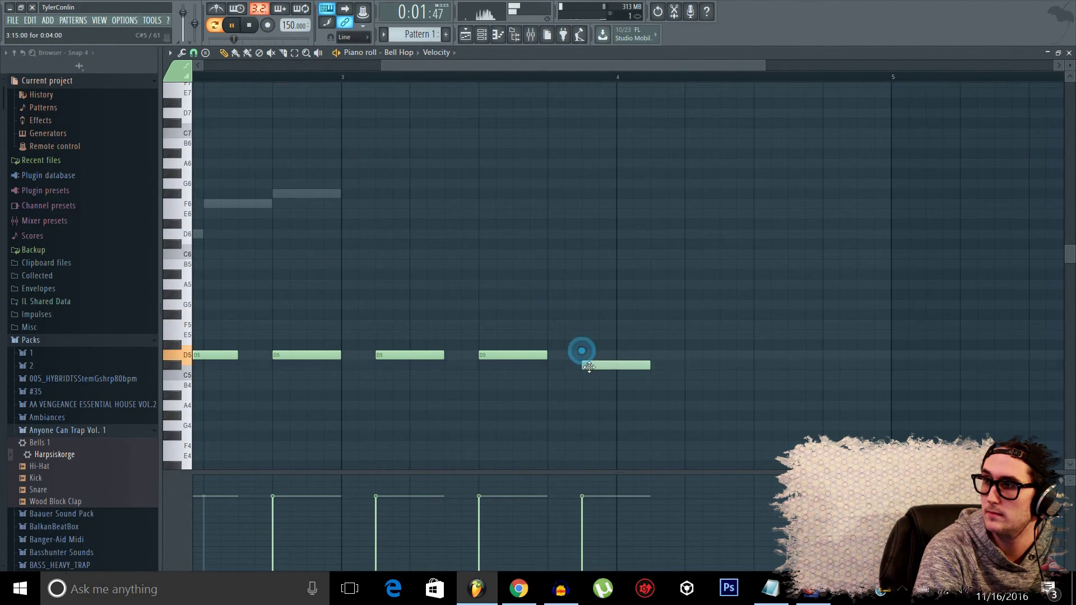
pyautogui.rightClick(582, 356)
pyautogui.click(583, 355)
pyautogui.moveTo(562, 66); pyautogui.dragTo(602, 70)
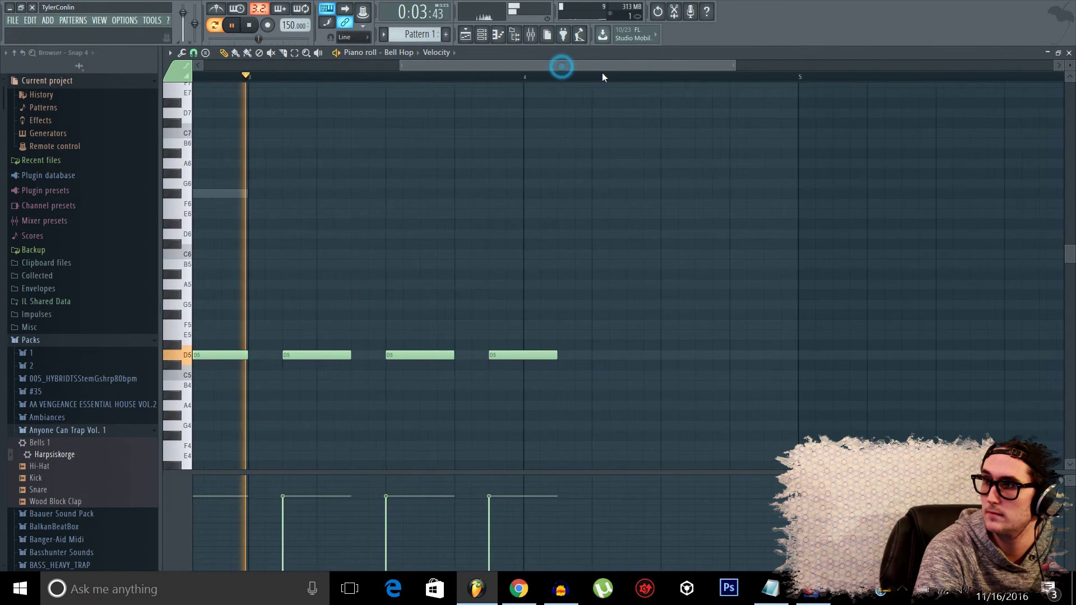
pyautogui.click(580, 357)
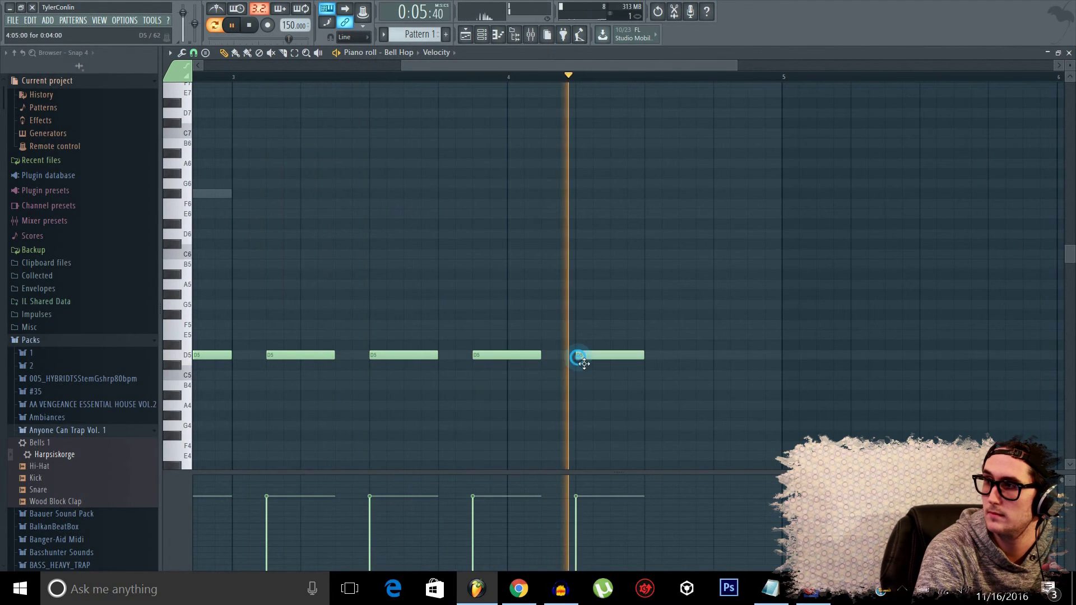
pyautogui.click(650, 357)
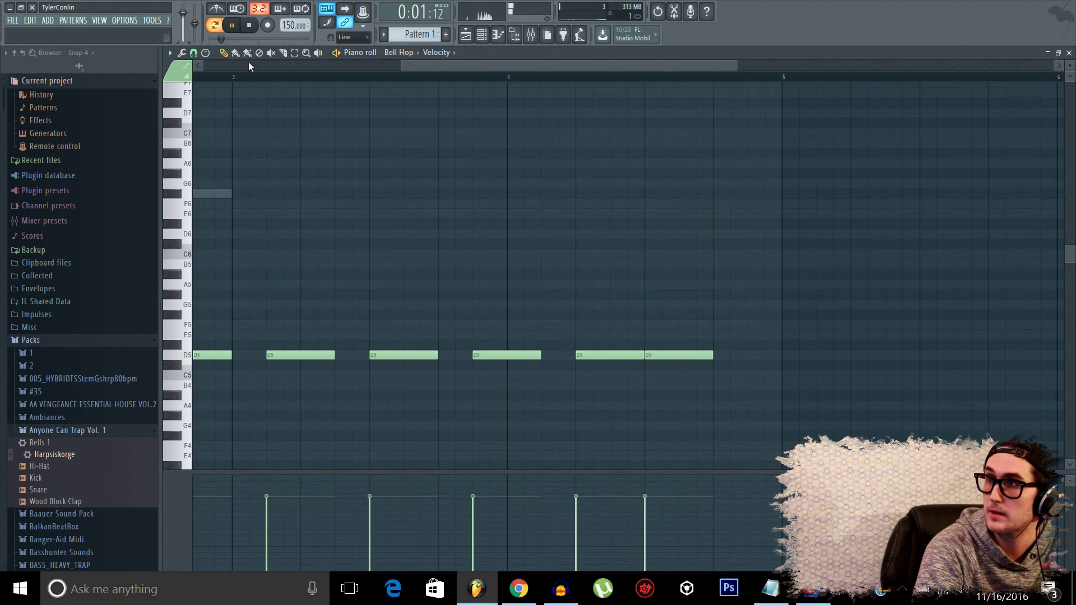
pyautogui.click(249, 25)
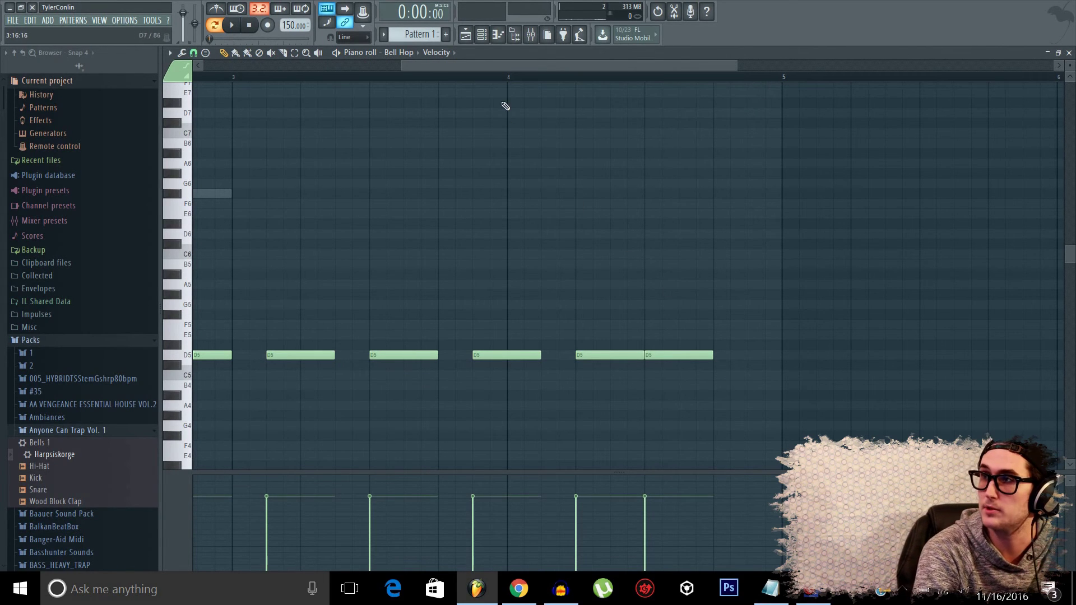
# Add a C#5 note on the last beat of bar 4 and play back the four-bar melody.
pyautogui.moveTo(483, 64); pyautogui.dragTo(246, 59)
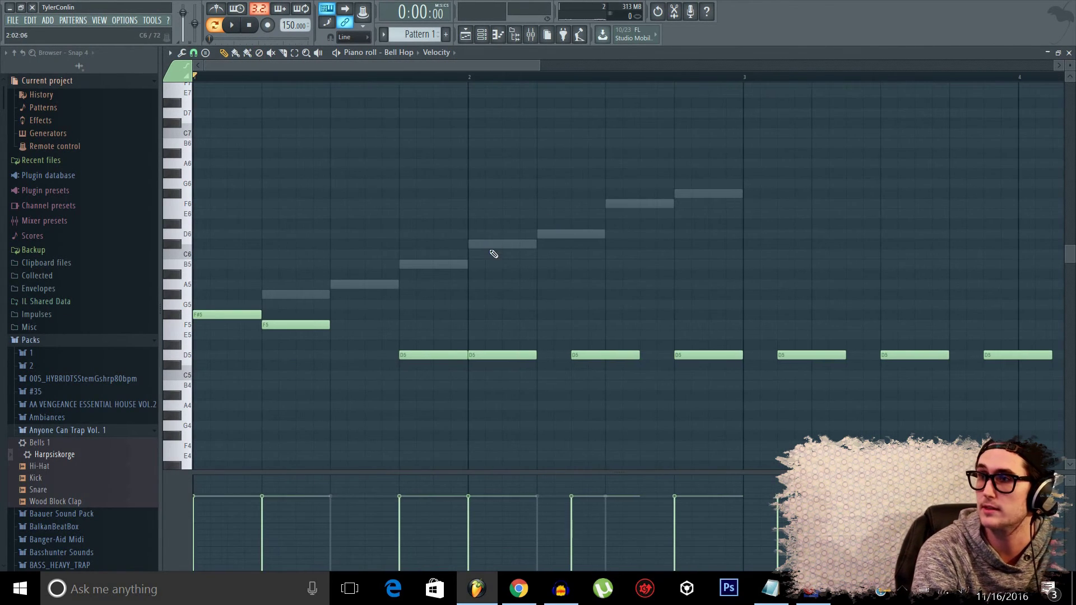
pyautogui.moveTo(473, 62); pyautogui.dragTo(716, 129)
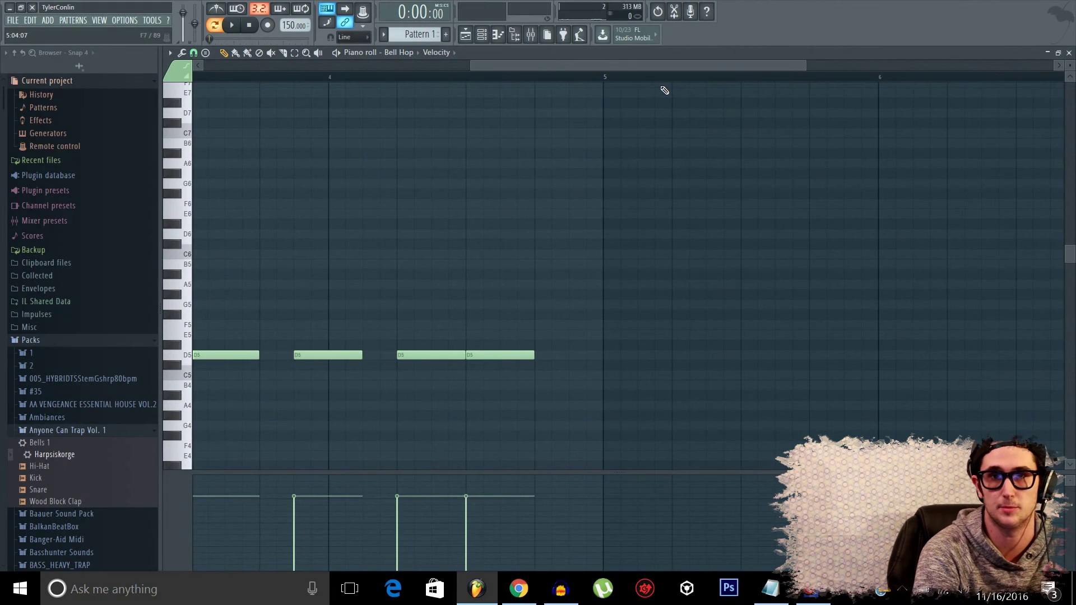
pyautogui.hscroll(-2, 638, 389)
pyautogui.click(648, 367)
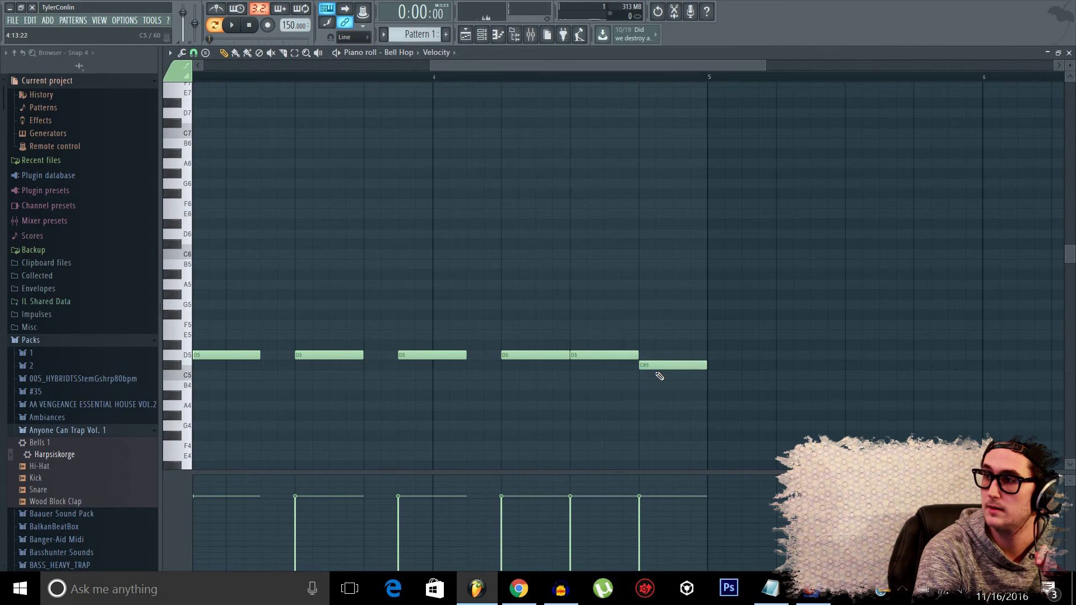
pyautogui.press('space')
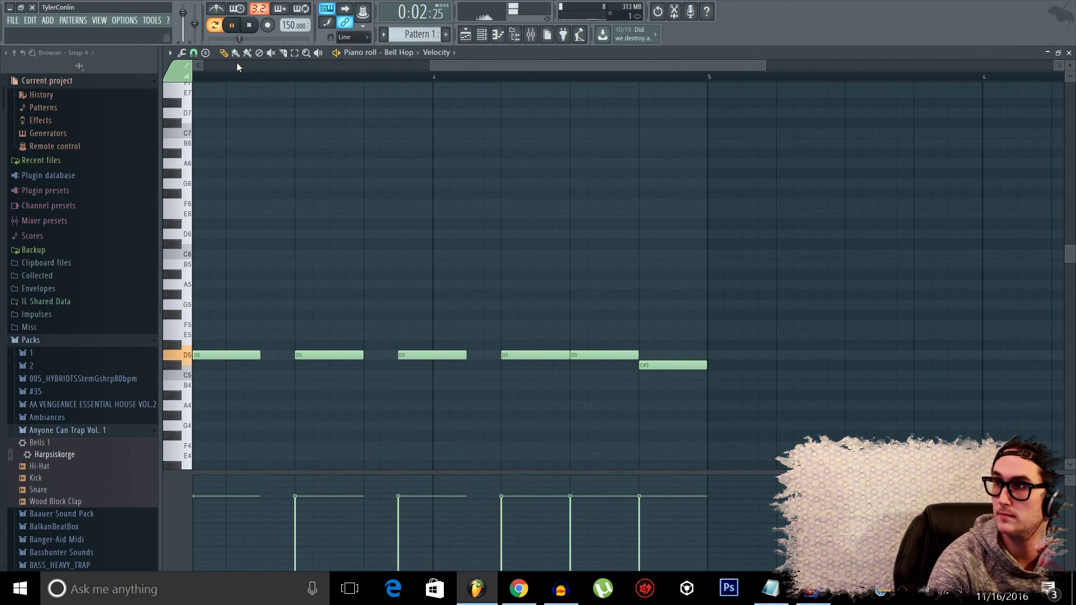
pyautogui.moveTo(431, 65); pyautogui.dragTo(203, 65)
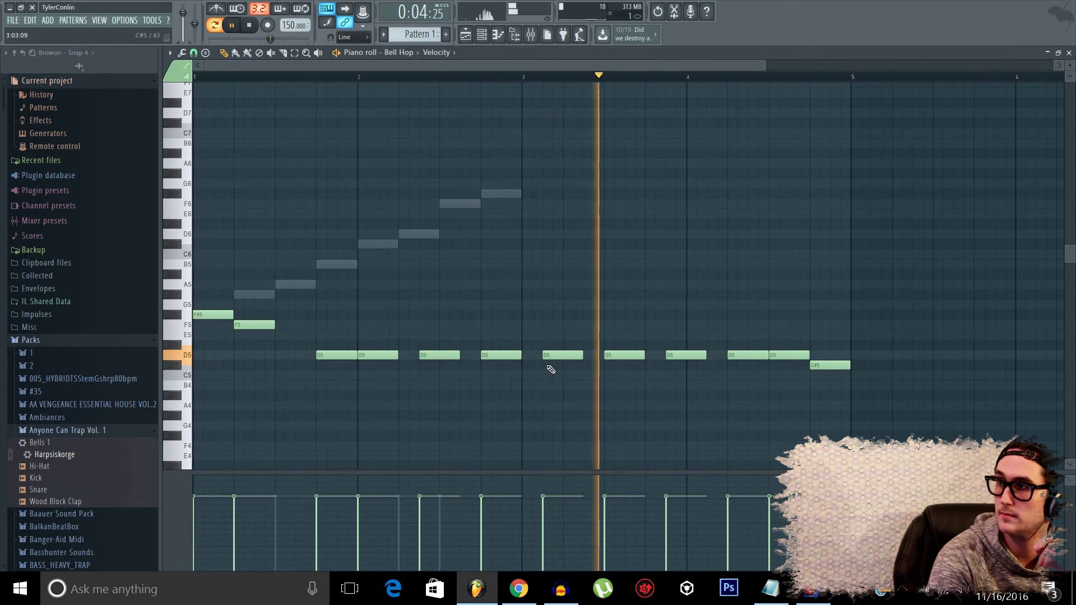
pyautogui.click(250, 25)
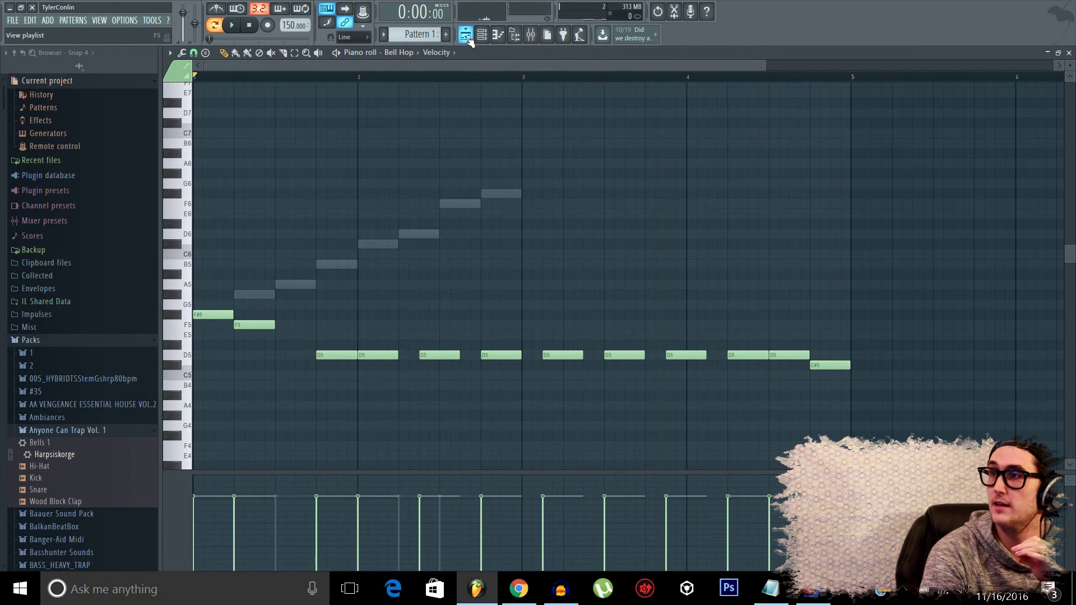
# Open the playlist and place a Pattern 1 clip at the start of Track 1.
pyautogui.click(465, 34)
pyautogui.click(269, 110)
pyautogui.keyDown('ctrl'); pyautogui.scroll(-4, 348, 112); pyautogui.keyUp('ctrl')
pyautogui.moveTo(300, 100); pyautogui.dragTo(290, 100)
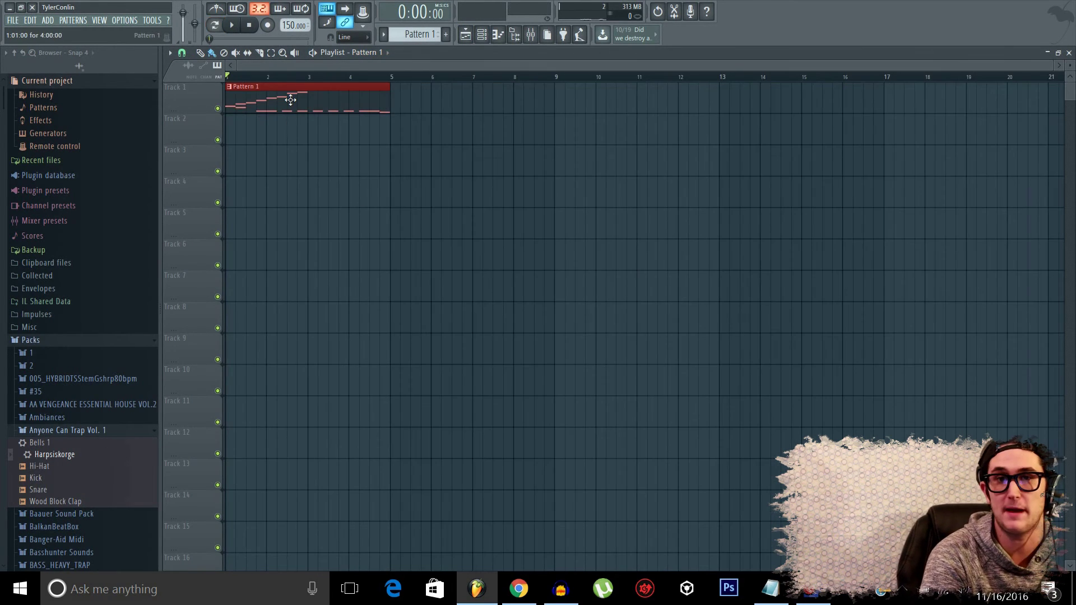
# Rename the Pattern 1 clip to Bell Lead and place a second copy at bar 5 on Track 1.
pyautogui.click(234, 90)
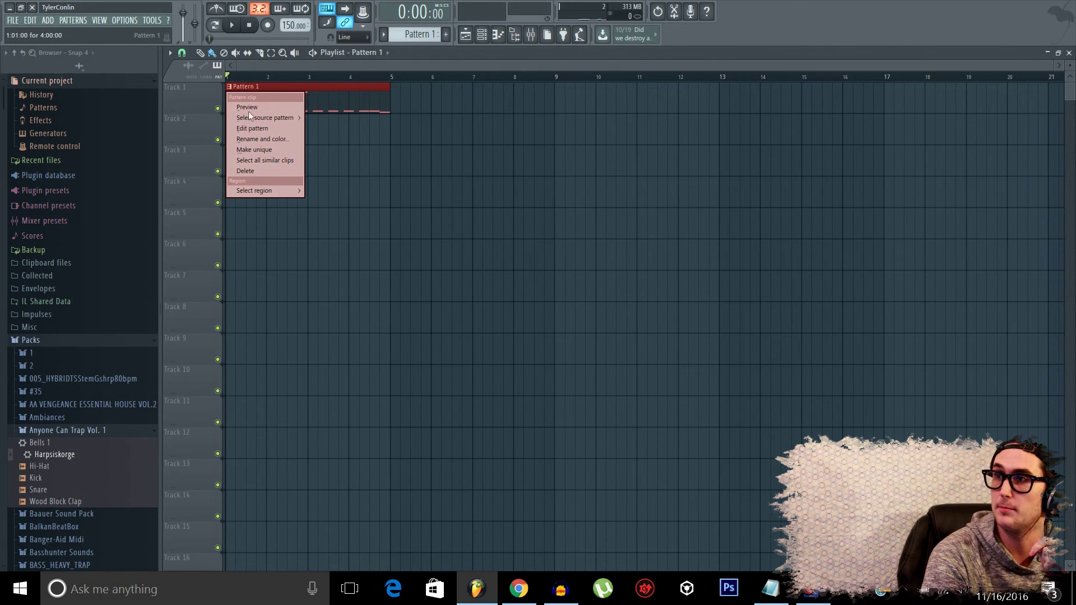
pyautogui.click(257, 139)
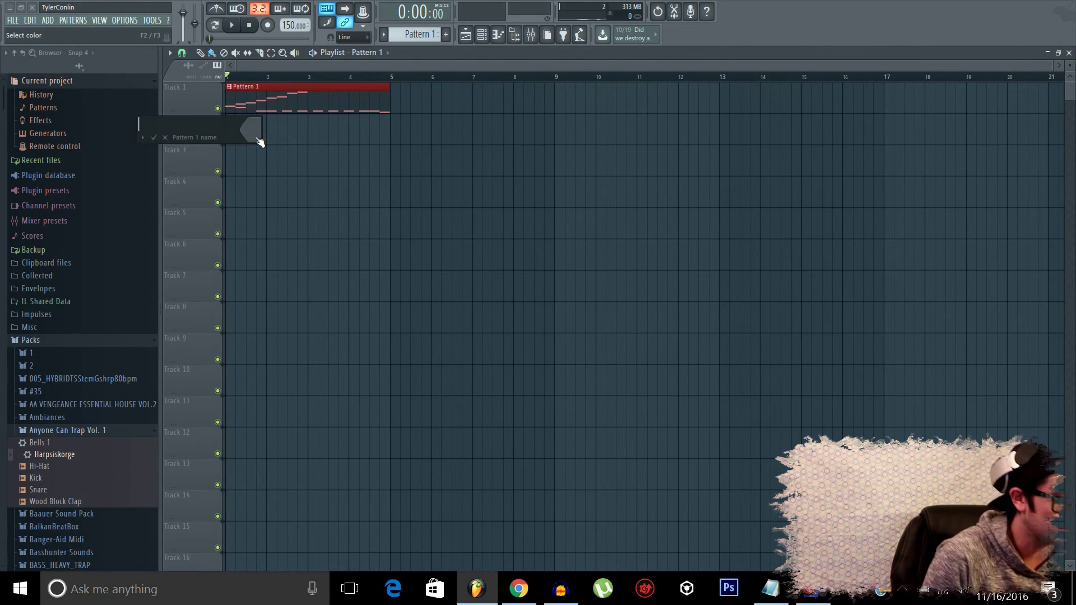
pyautogui.write('Z')
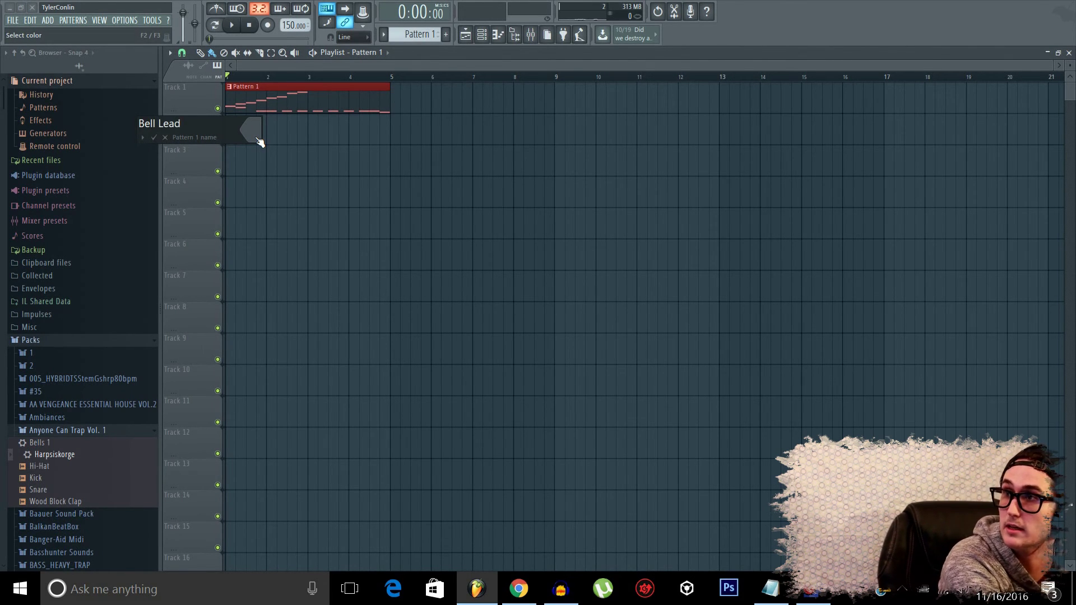
pyautogui.press('Return')
pyautogui.click(455, 101)
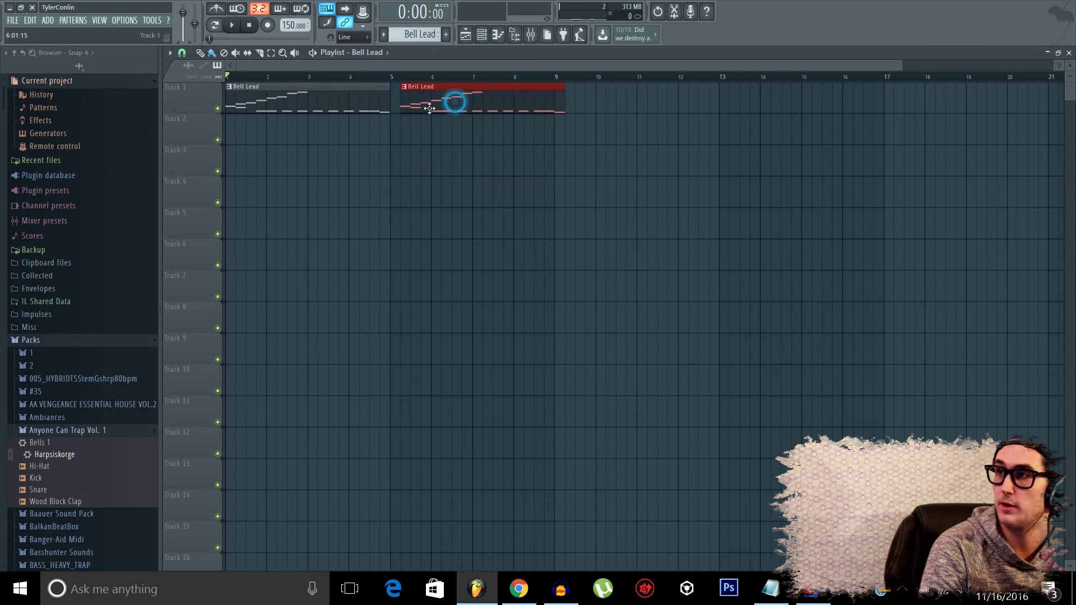
pyautogui.moveTo(429, 108); pyautogui.dragTo(428, 108)
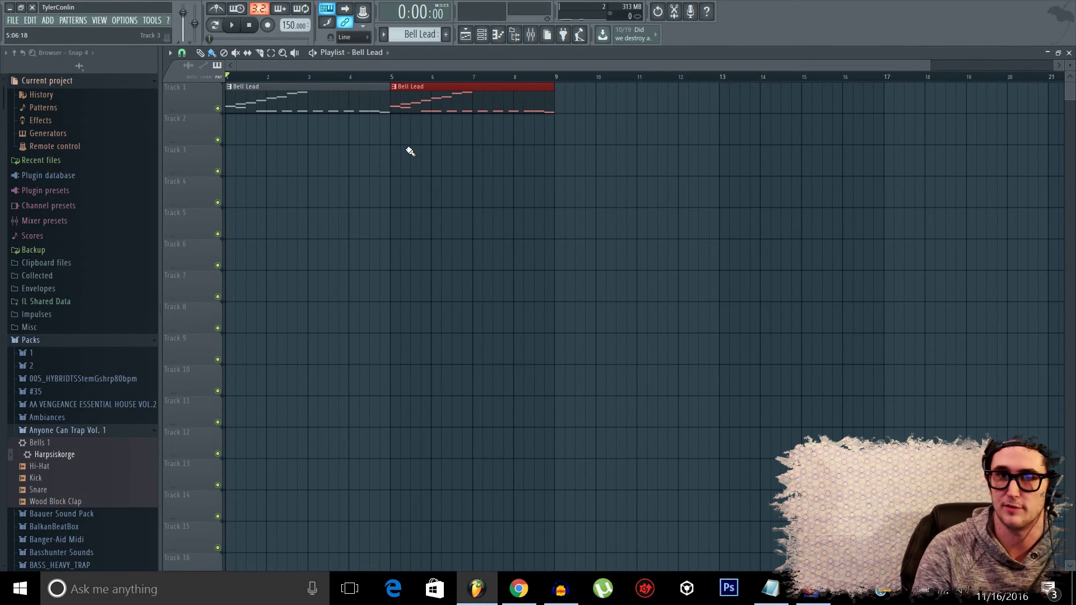
# Open Bell Lead's notes, replace the D5 notes at steps 3 and 9 of bar 3 with F5 notes at steps 1 and 5, and start playback.
pyautogui.doubleClick(445, 103)
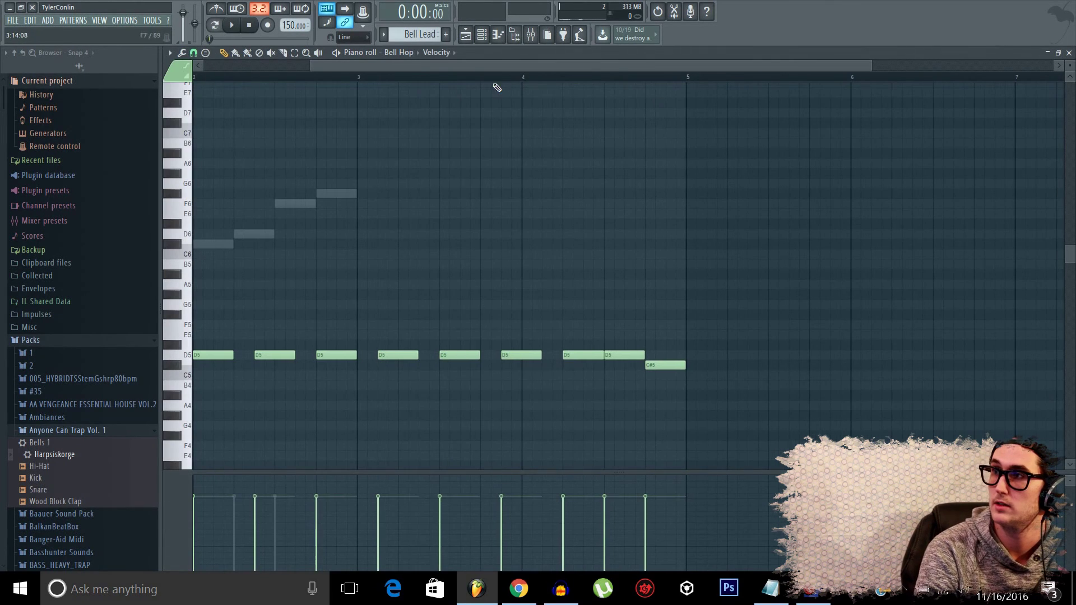
pyautogui.click(300, 62)
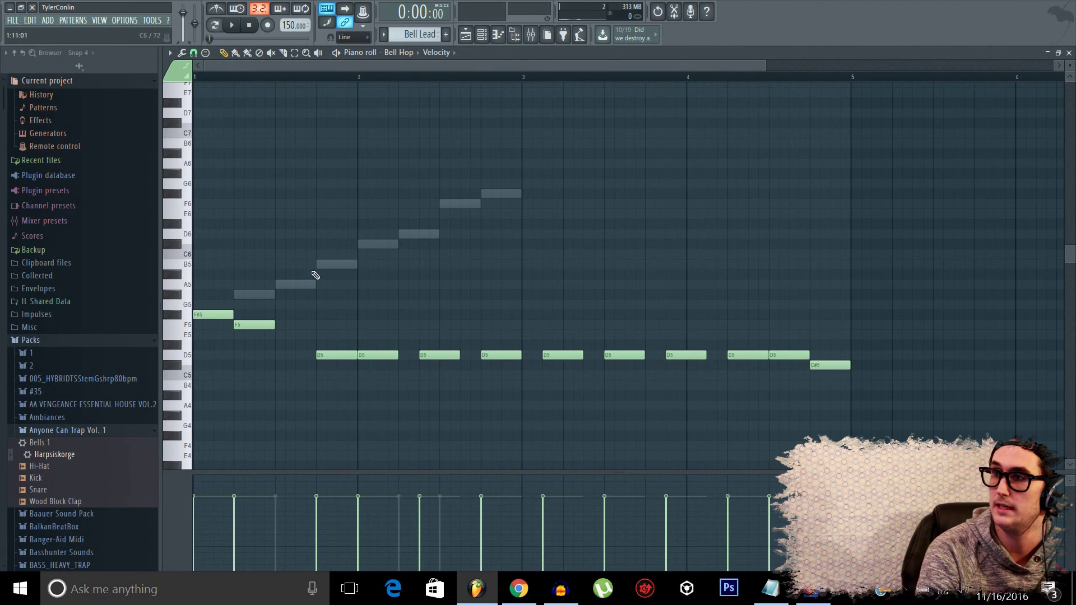
pyautogui.rightClick(561, 354)
pyautogui.click(528, 326)
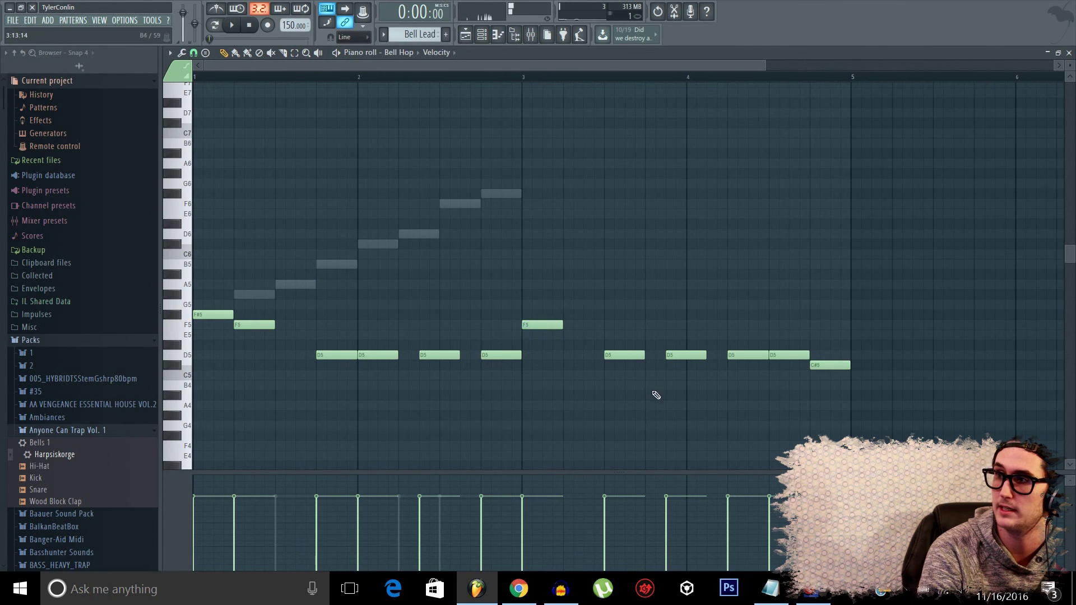
pyautogui.click(232, 25)
pyautogui.rightClick(611, 355)
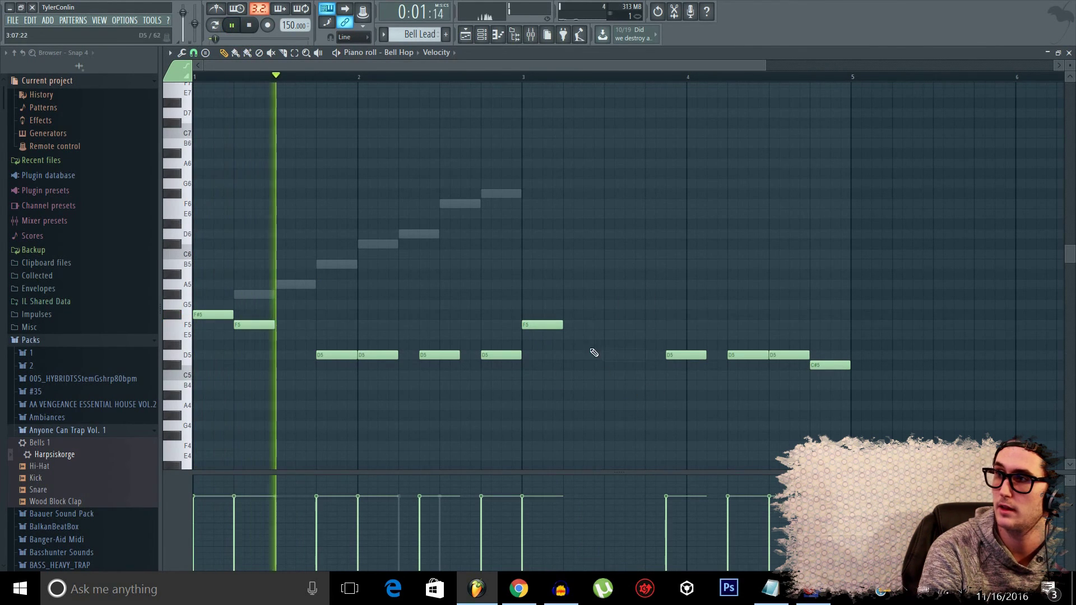
pyautogui.click(568, 325)
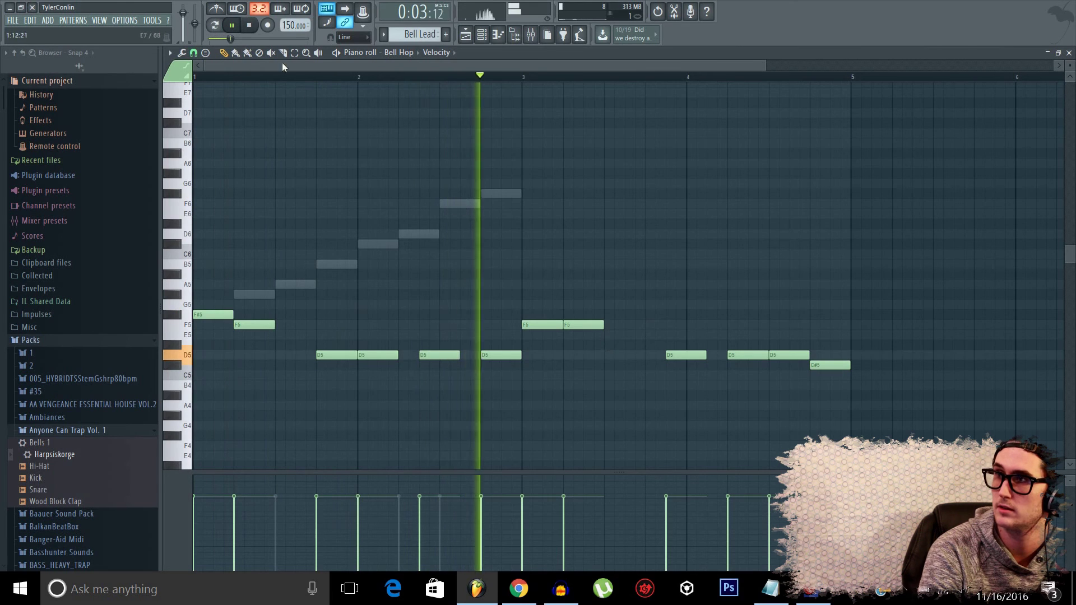
# Raise the D5 at step 15 of bar 3 to F5 and delete the D5 and C#5 notes in bar 4.
pyautogui.moveTo(693, 361); pyautogui.dragTo(671, 331)
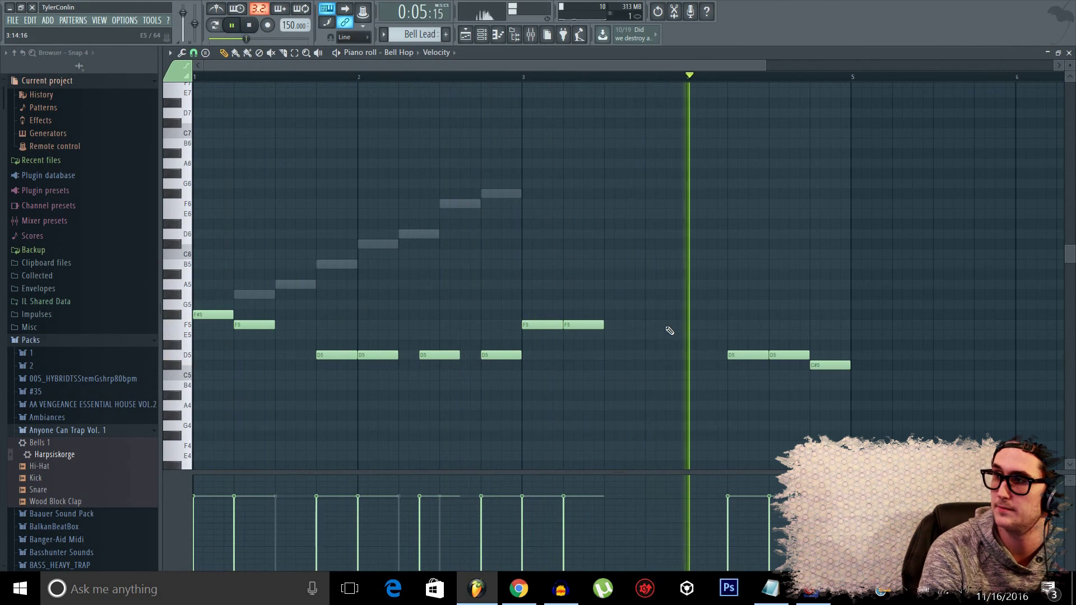
pyautogui.rightClick(764, 356)
pyautogui.rightClick(829, 365)
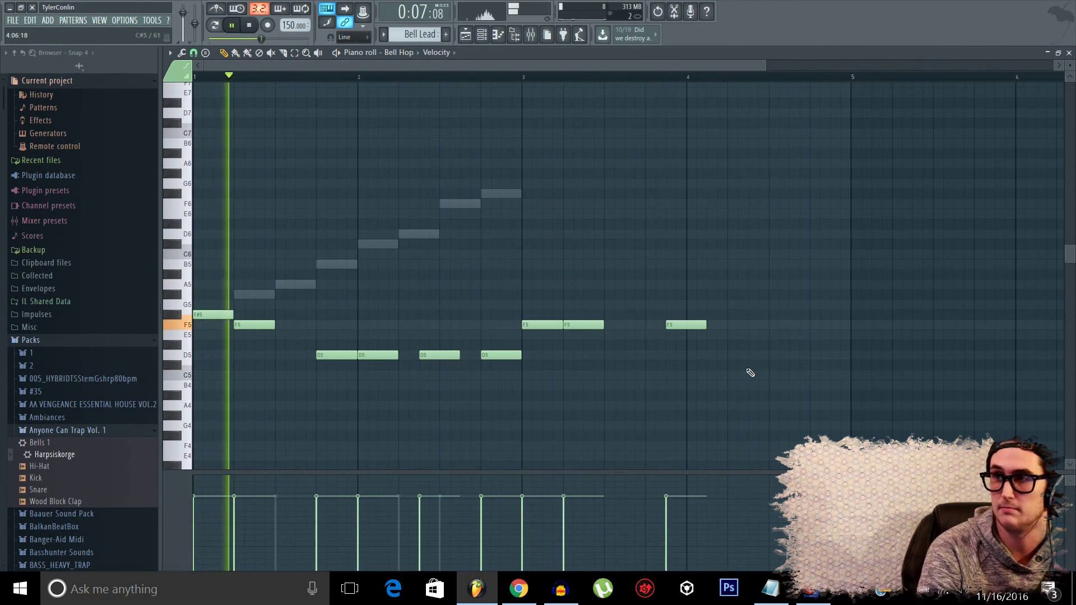
# Add a one-beat F#5 note at step 7 and a one-beat F5 note at step 13 of bar 4.
pyautogui.click(732, 329)
pyautogui.rightClick(763, 327)
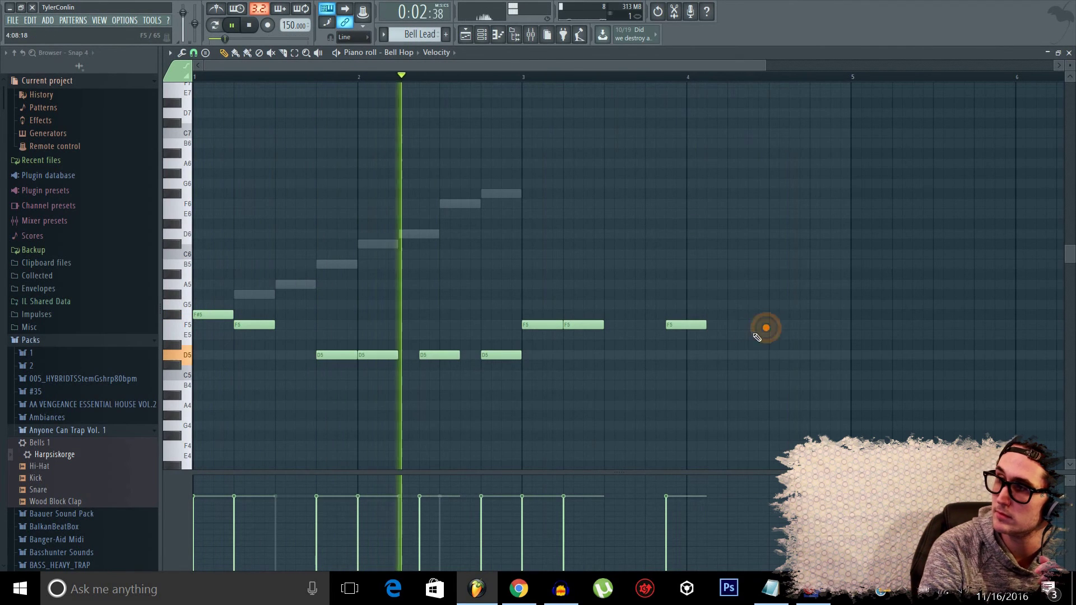
pyautogui.click(752, 315)
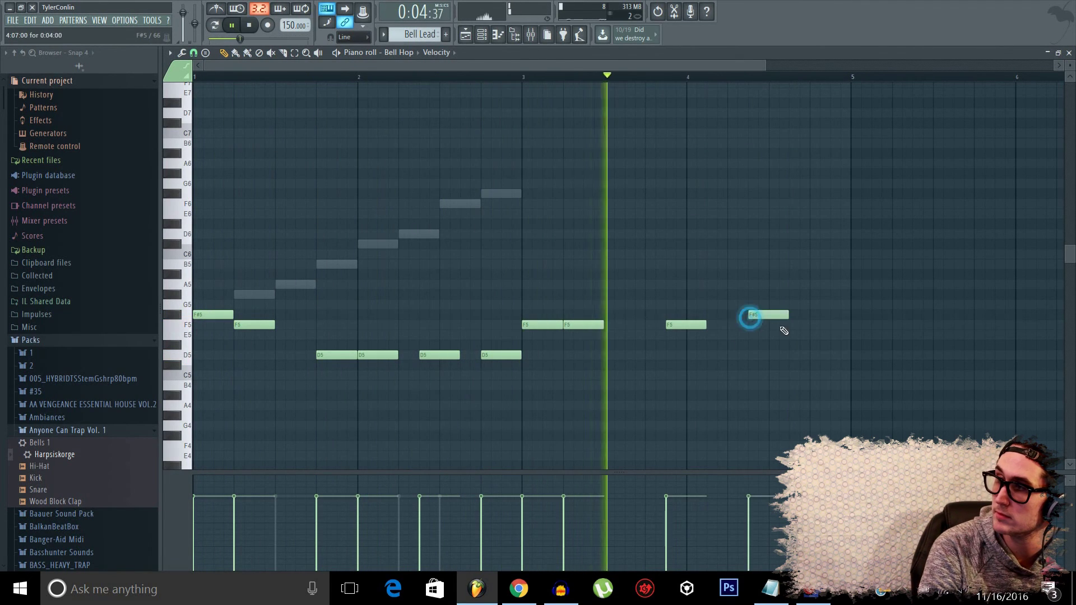
pyautogui.click(812, 325)
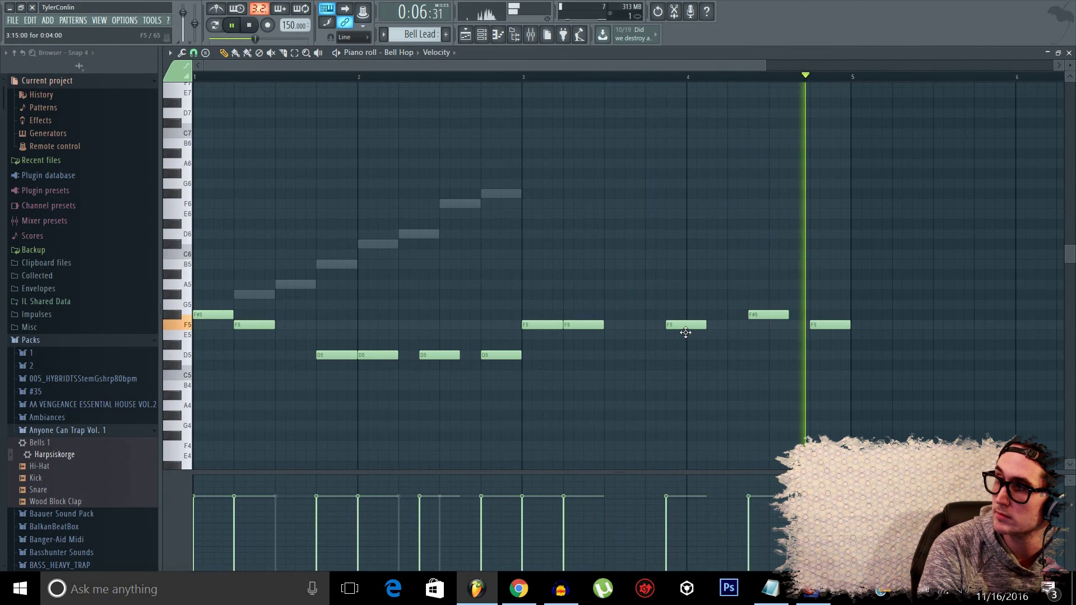
# Shift the last F5 of bar 3 to step 13, add an F5 at the start of bar 4, and stop playback.
pyautogui.moveTo(686, 326); pyautogui.dragTo(665, 325)
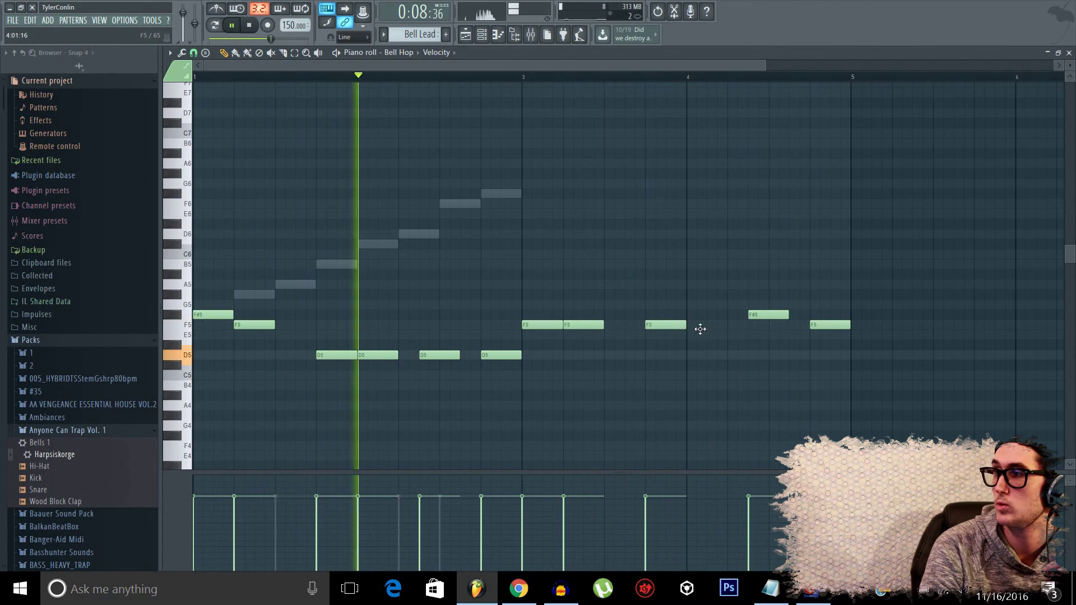
pyautogui.click(712, 325)
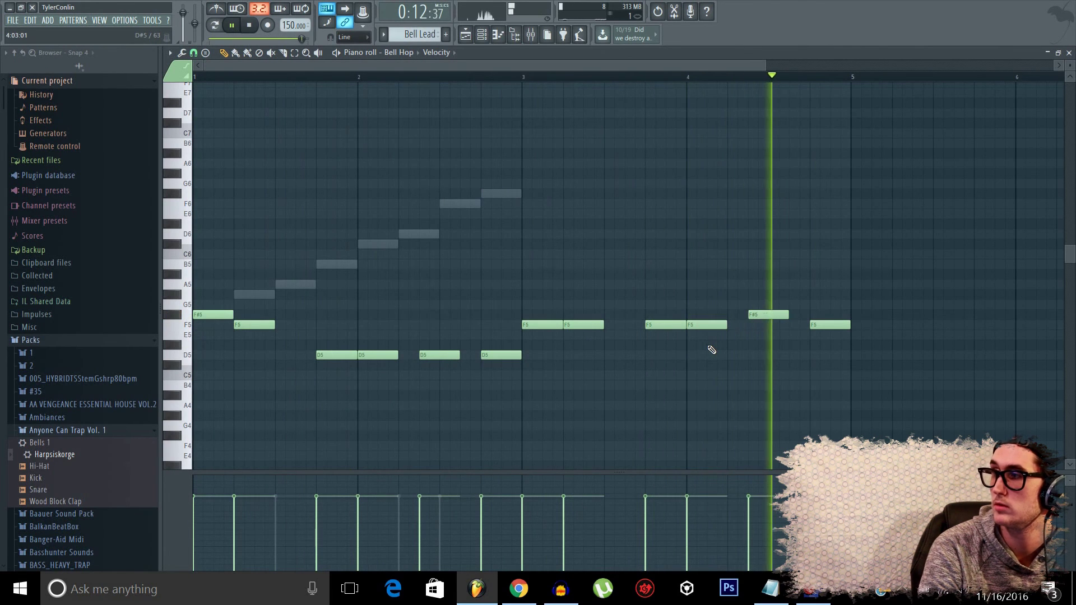
pyautogui.click(250, 26)
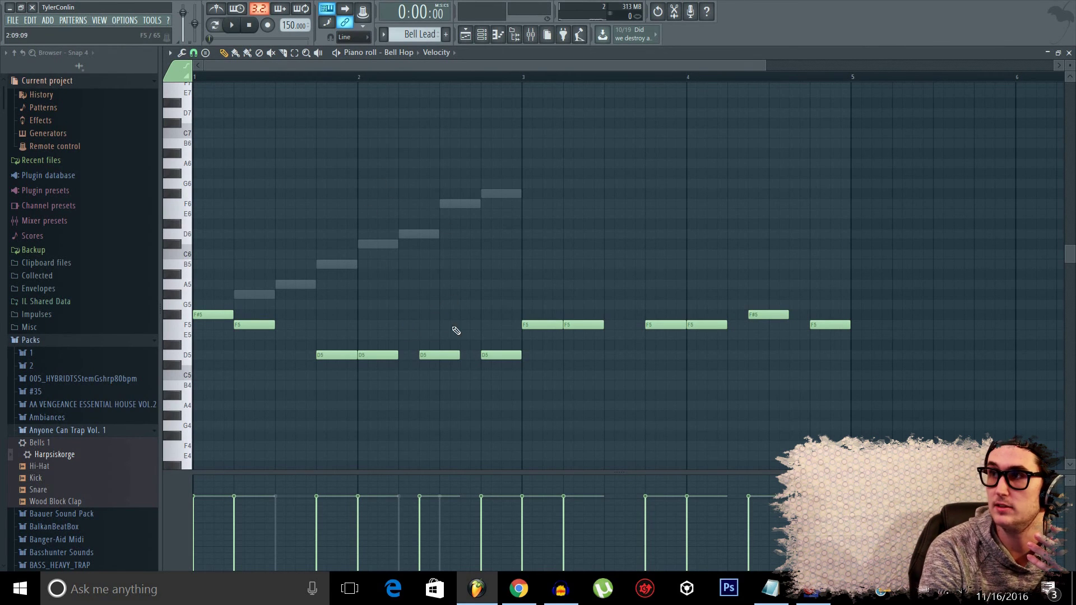
# Turn on the metronome and play the Bell Lead melody against it twice, stopping after each run.
pyautogui.click(222, 10)
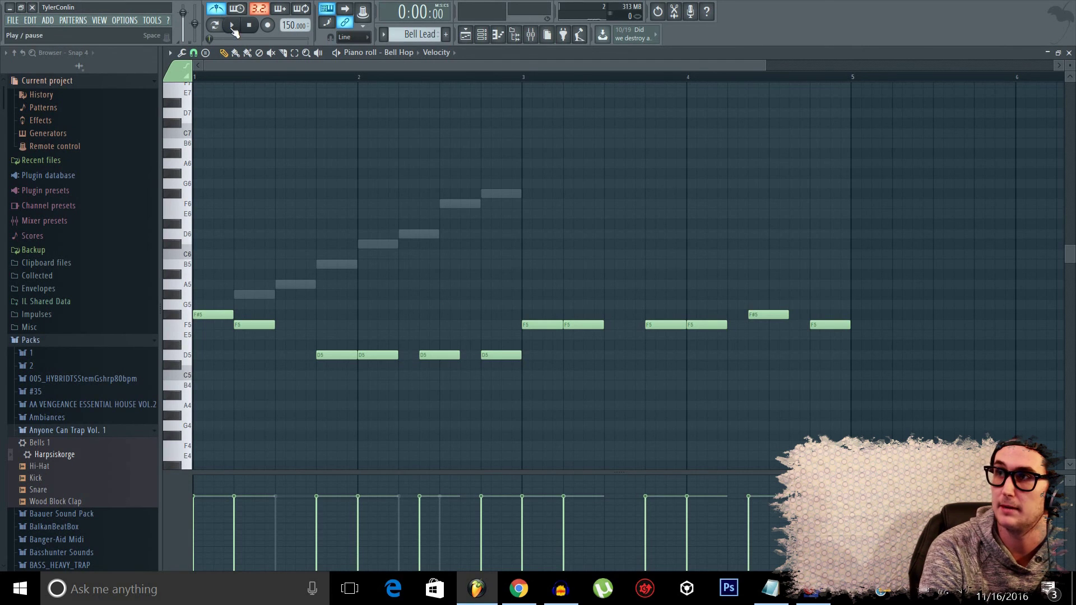
pyautogui.click(233, 28)
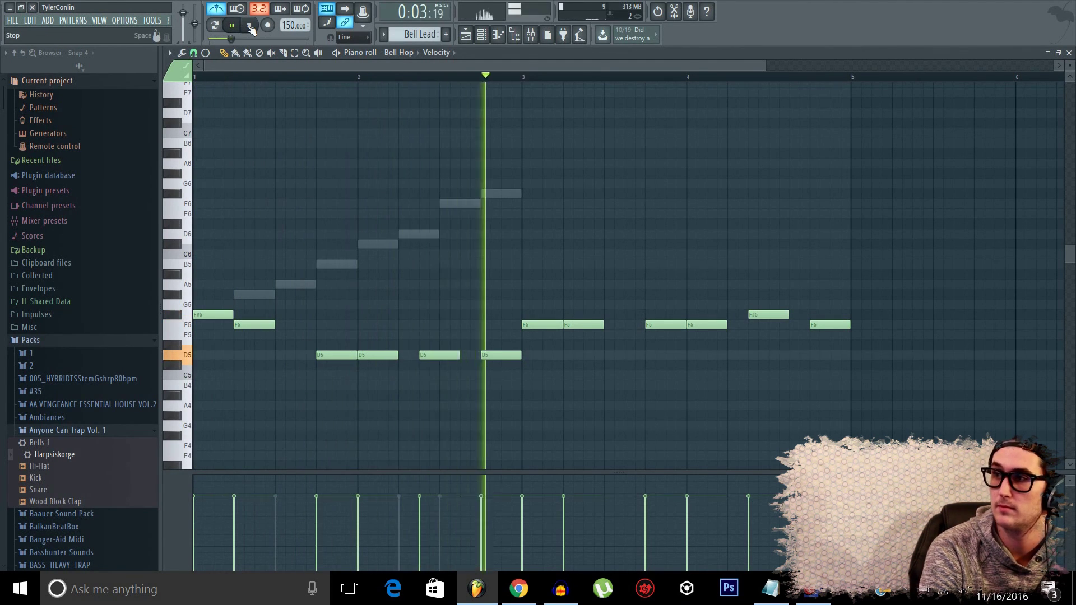
pyautogui.click(250, 26)
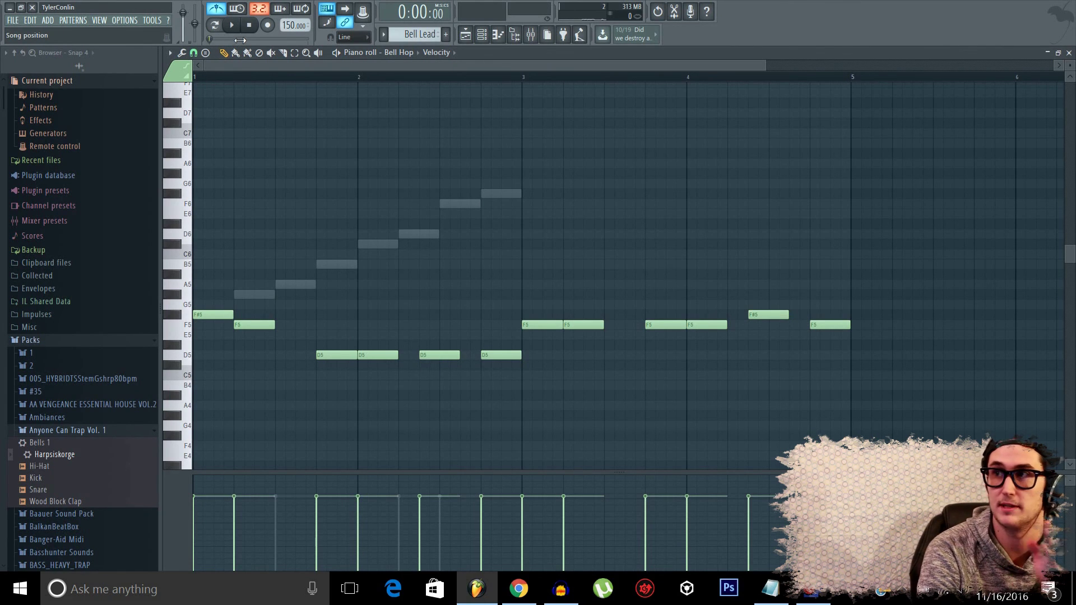
pyautogui.click(231, 25)
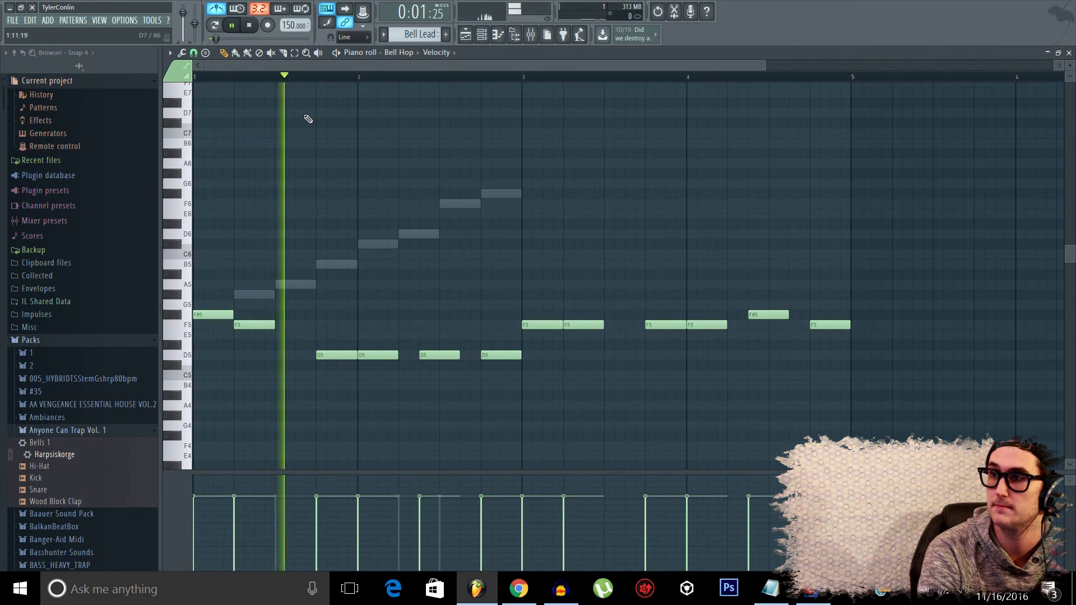
pyautogui.click(250, 25)
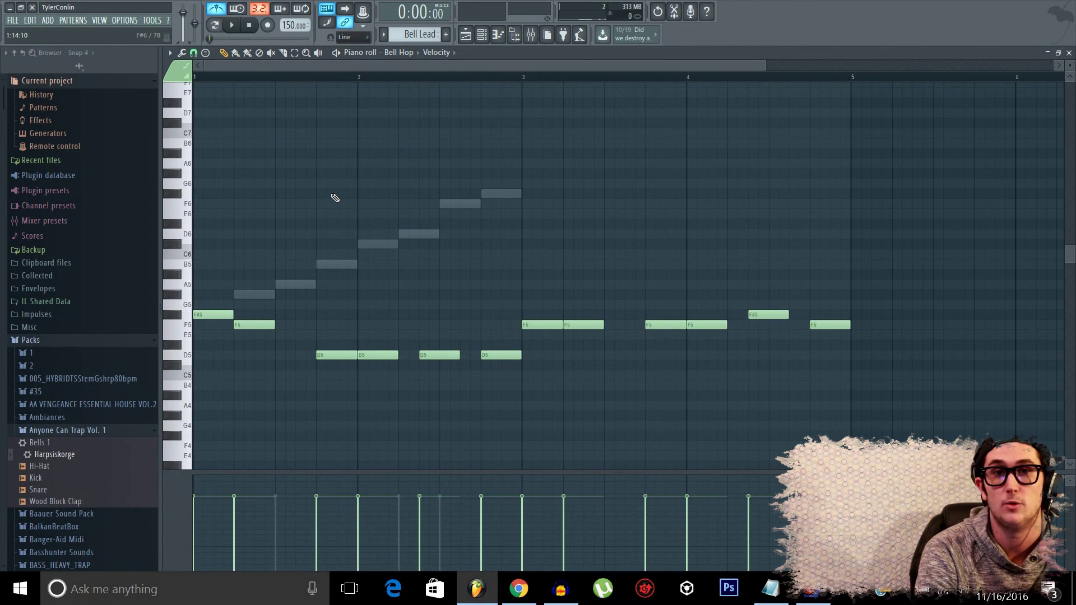